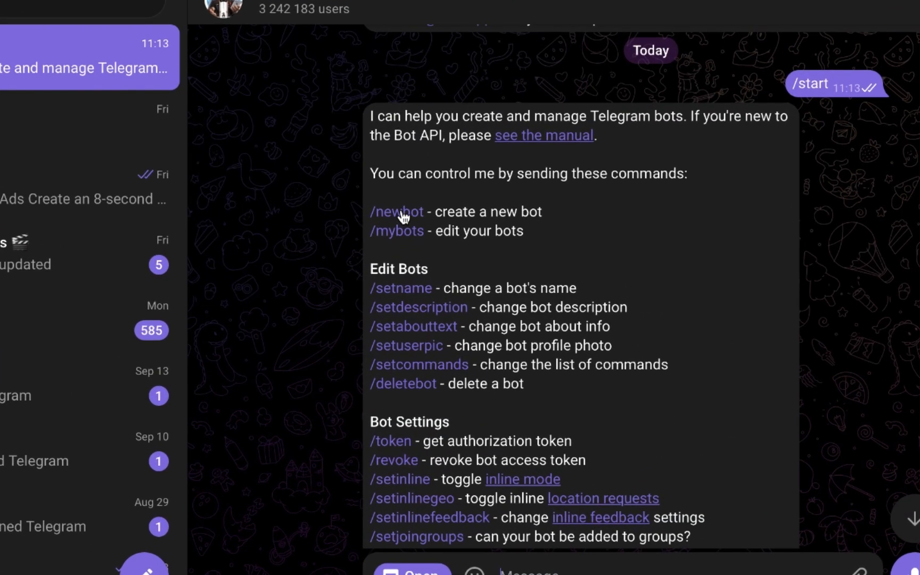
pyautogui.click(416, 234)
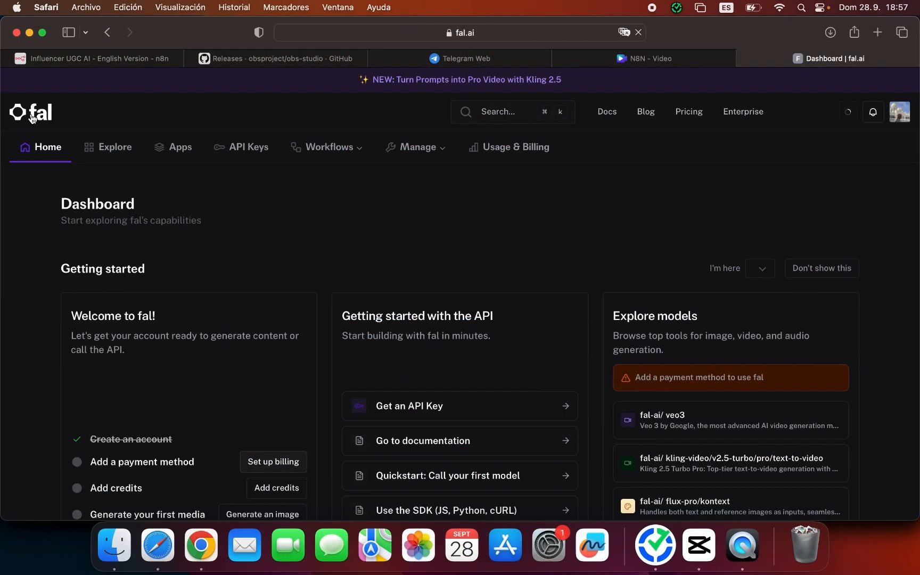
pyautogui.scroll(-2, 234, 270)
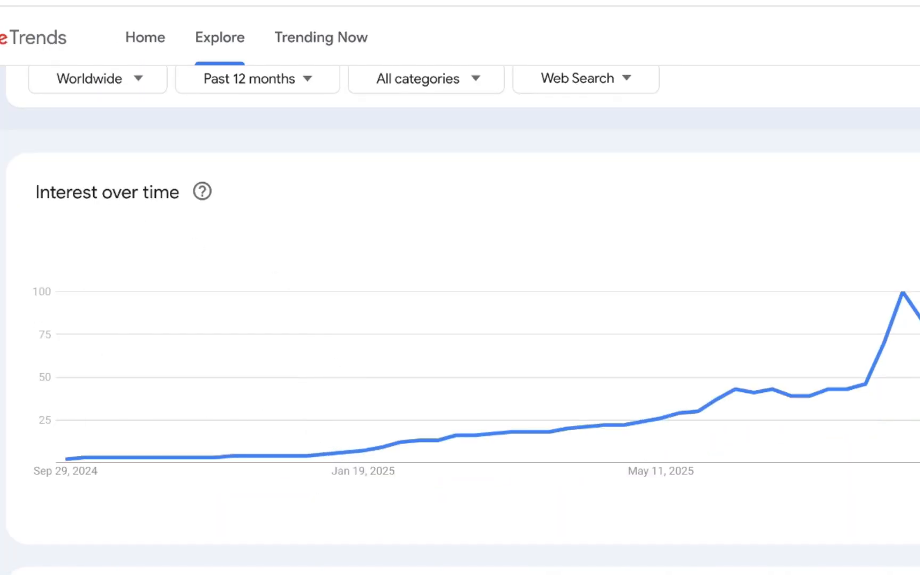
pyautogui.scroll(-2, 460, 320)
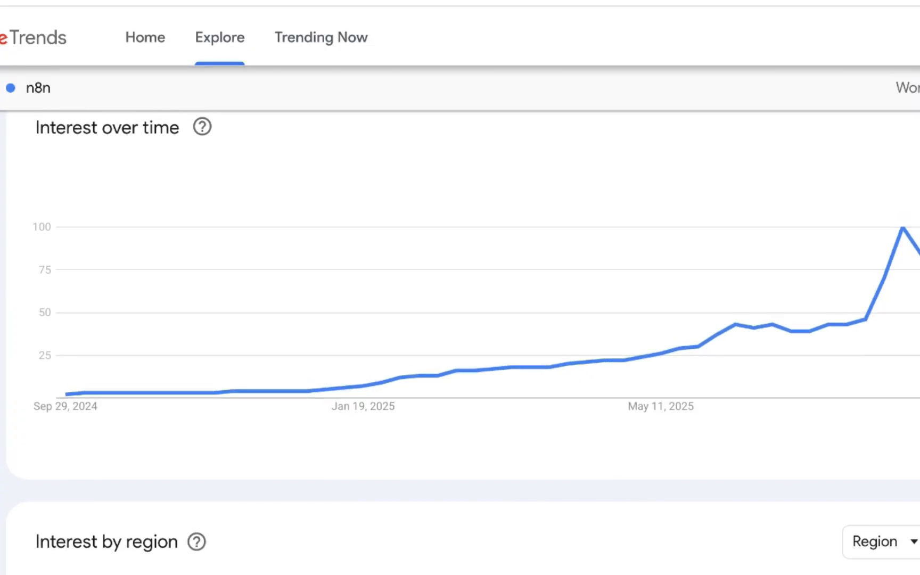
pyautogui.scroll(-3, 460, 320)
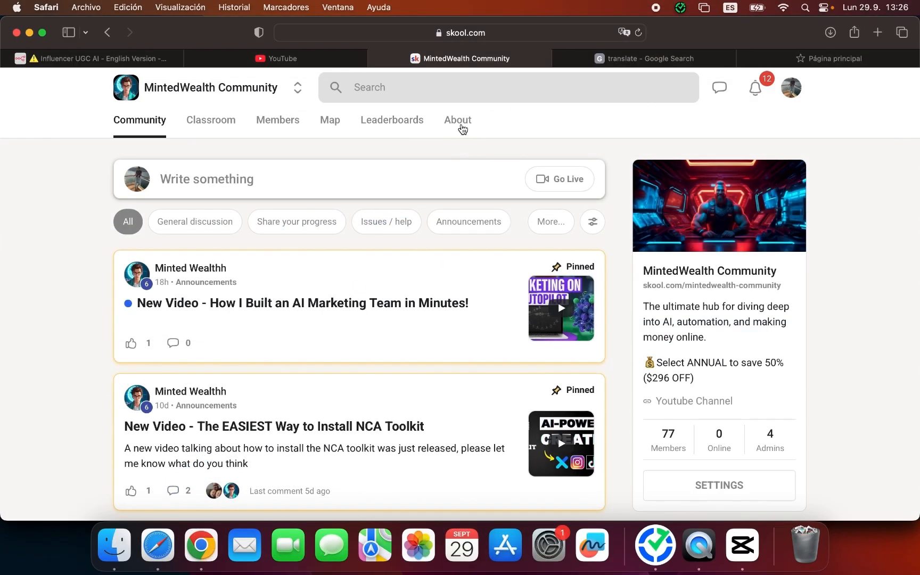
# Look through the MintedWealth Community's About page and its Classroom courses.
pyautogui.click(462, 126)
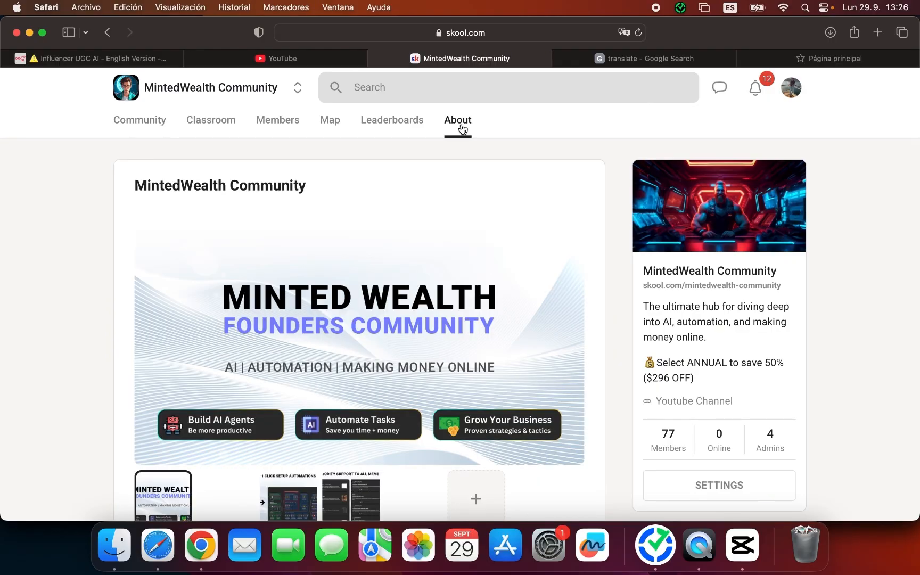
pyautogui.scroll(-2, 497, 249)
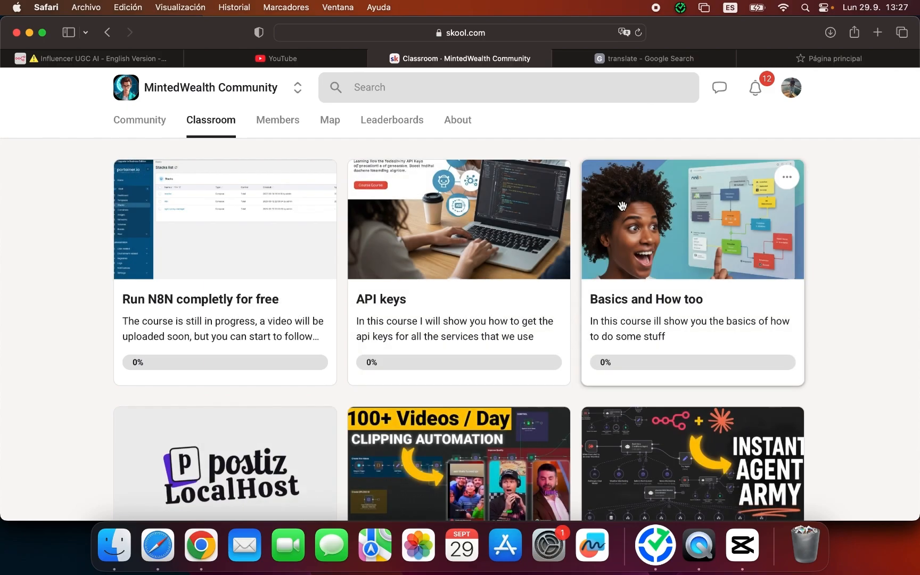
pyautogui.scroll(-5, 631, 220)
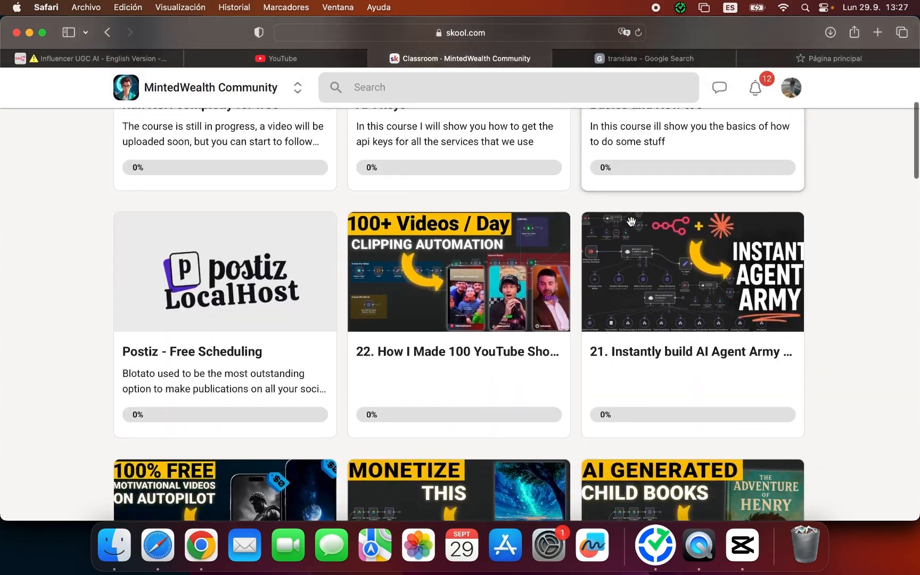
pyautogui.scroll(-8, 631, 220)
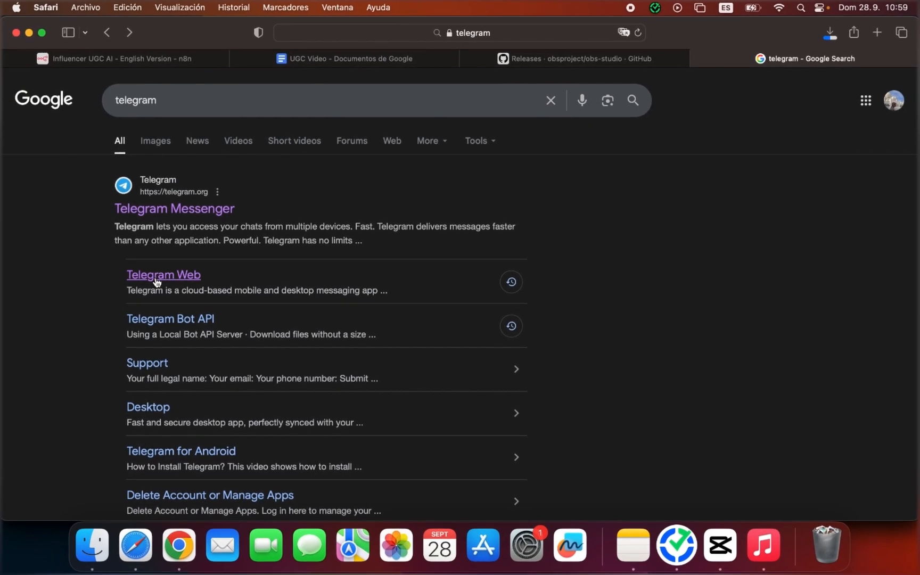
# Go to Telegram Web, search for "Bot", open the verified BotFather chat and start it.
pyautogui.click(130, 278)
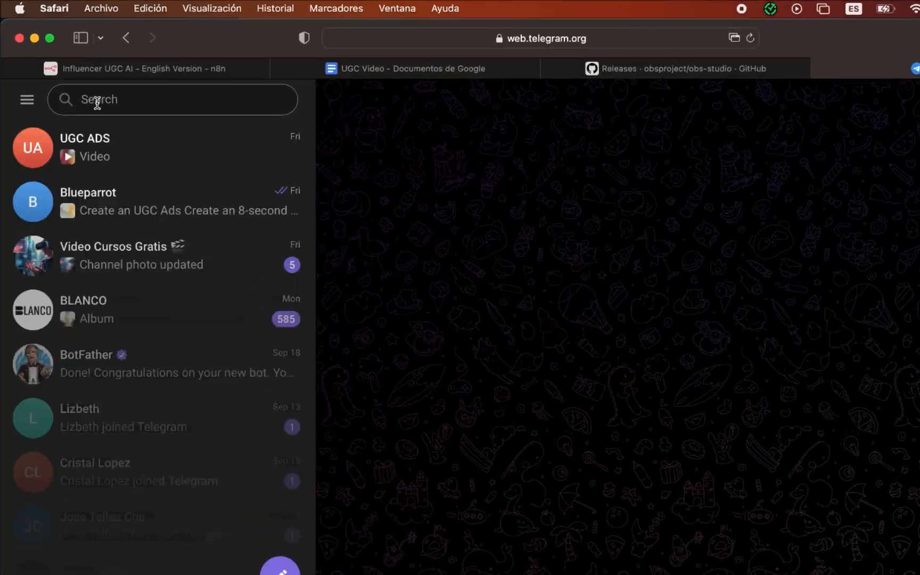
pyautogui.click(97, 103)
pyautogui.write('Bot')
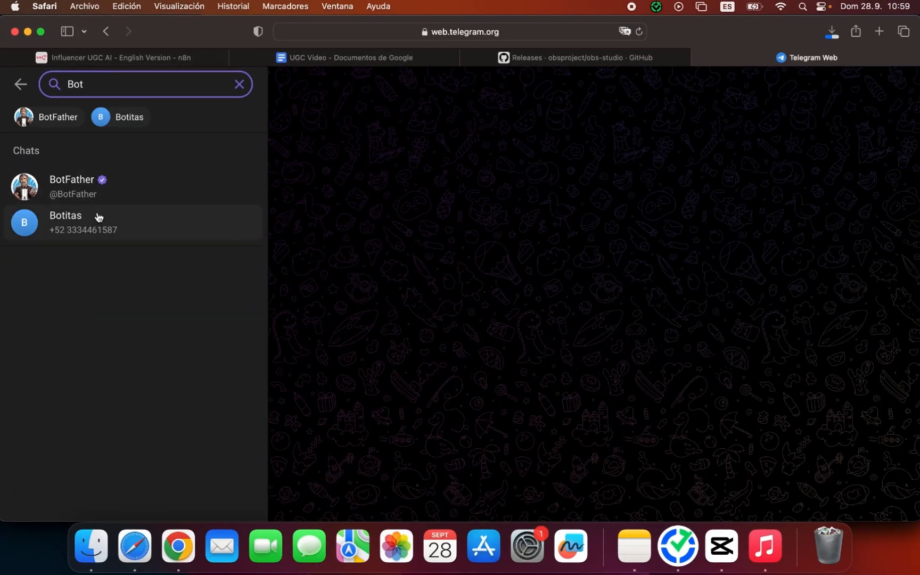
pyautogui.click(54, 191)
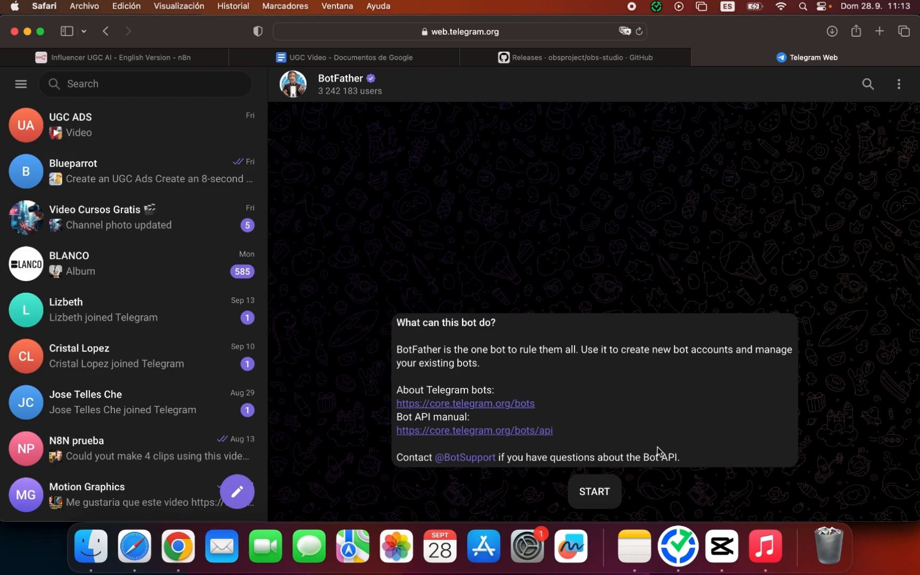
pyautogui.click(589, 495)
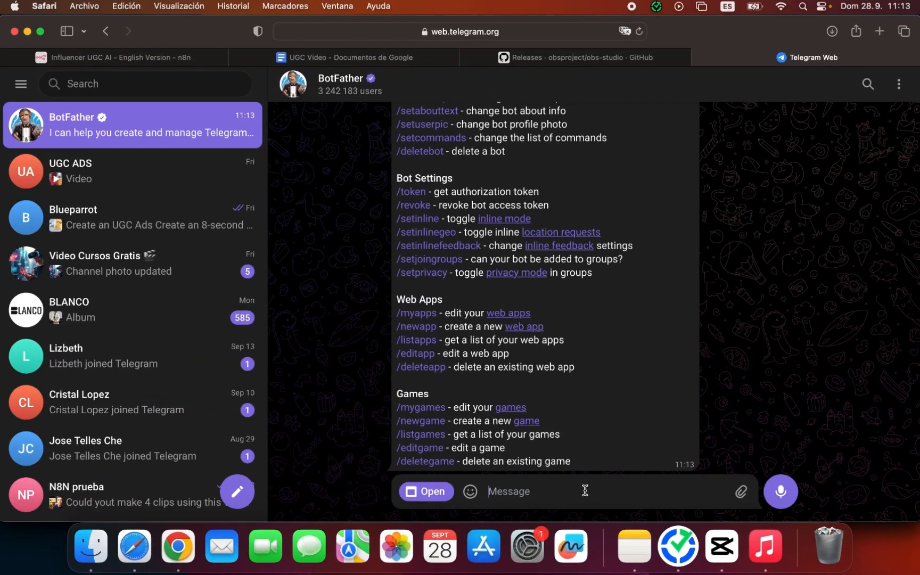
# Create a new bot through BotFather with the name "UGC Creator2" and the username "UCGIA_bot".
pyautogui.scroll(10, 678, 366)
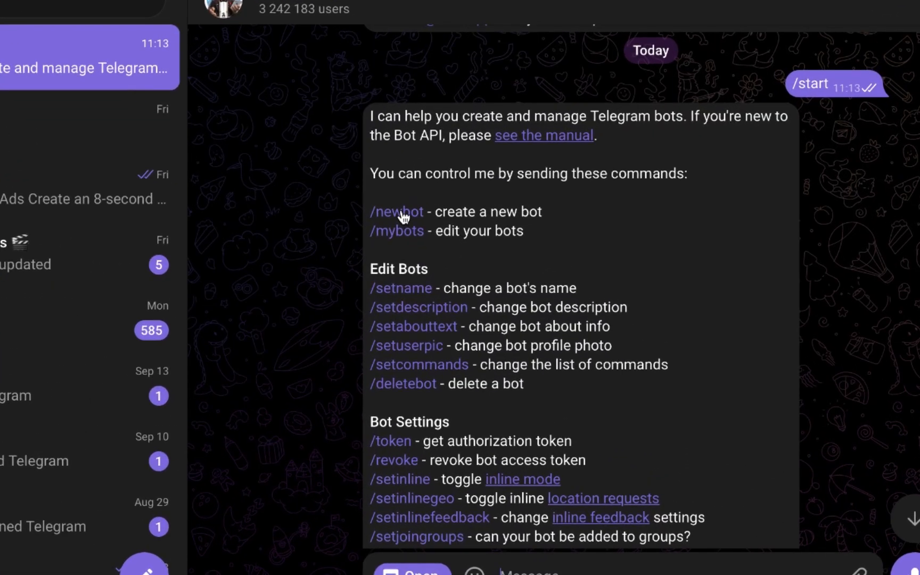
pyautogui.scroll(-5, 420, 237)
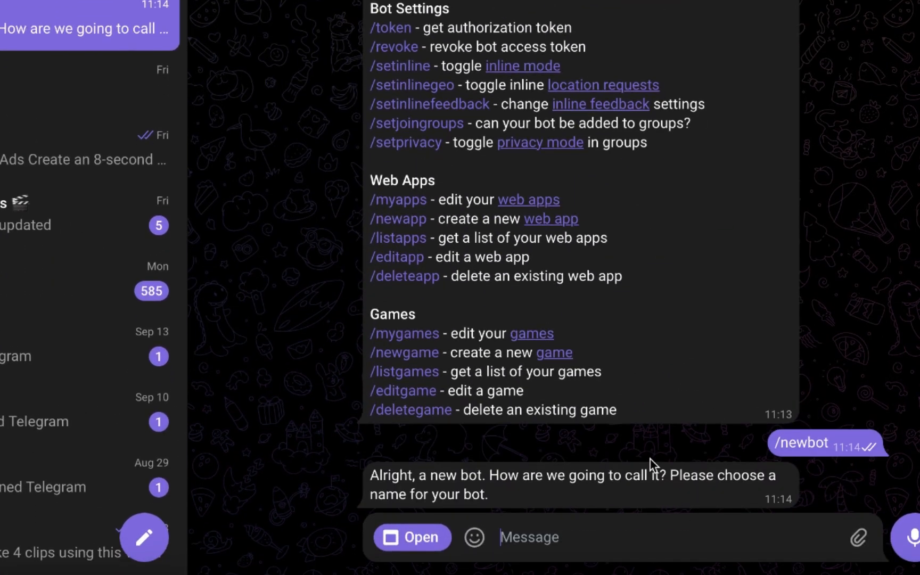
pyautogui.write('UGC Creator')
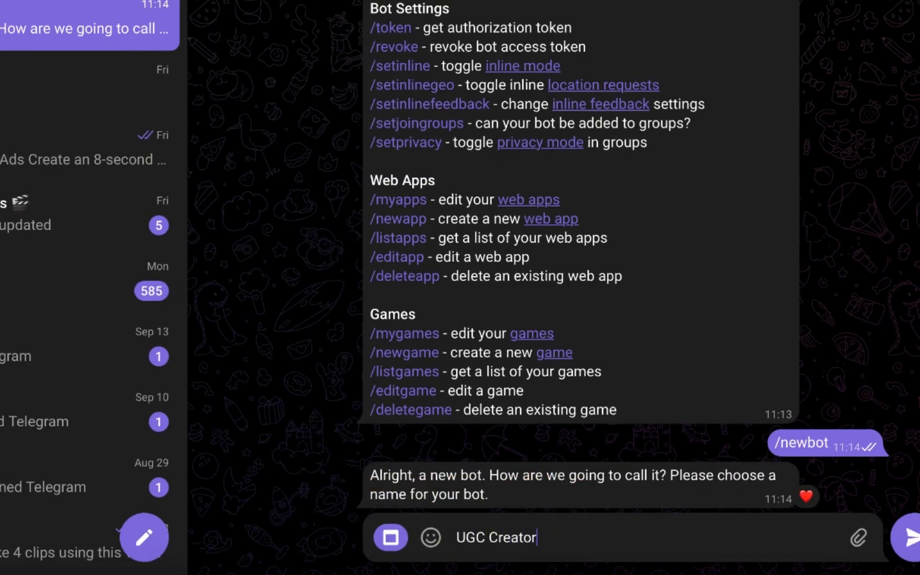
pyautogui.write('2')
pyautogui.press('Return')
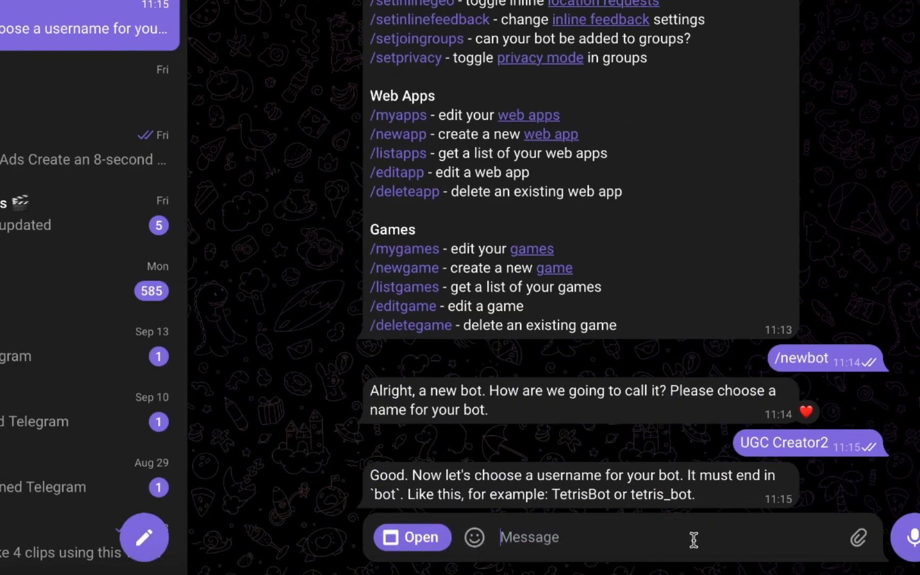
pyautogui.write('UCGIA_bot')
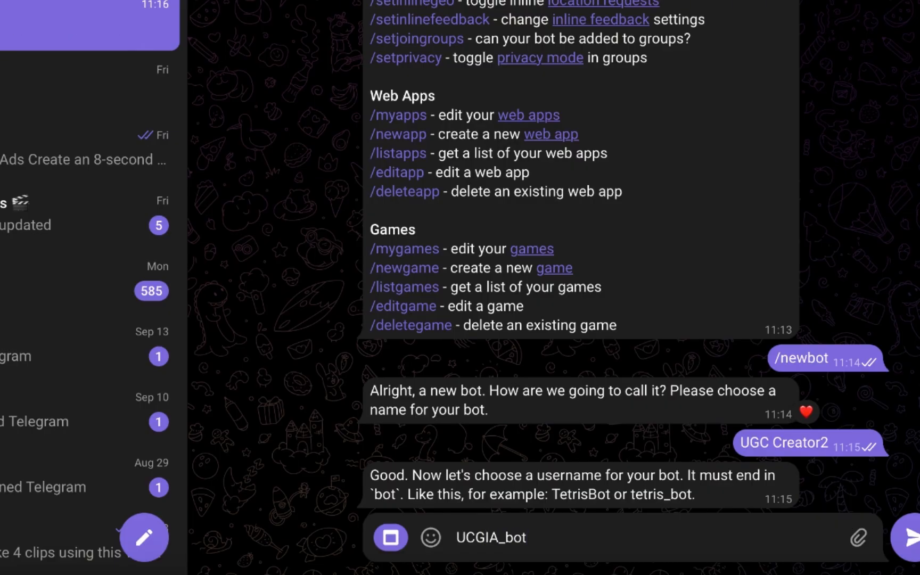
pyautogui.press('Return')
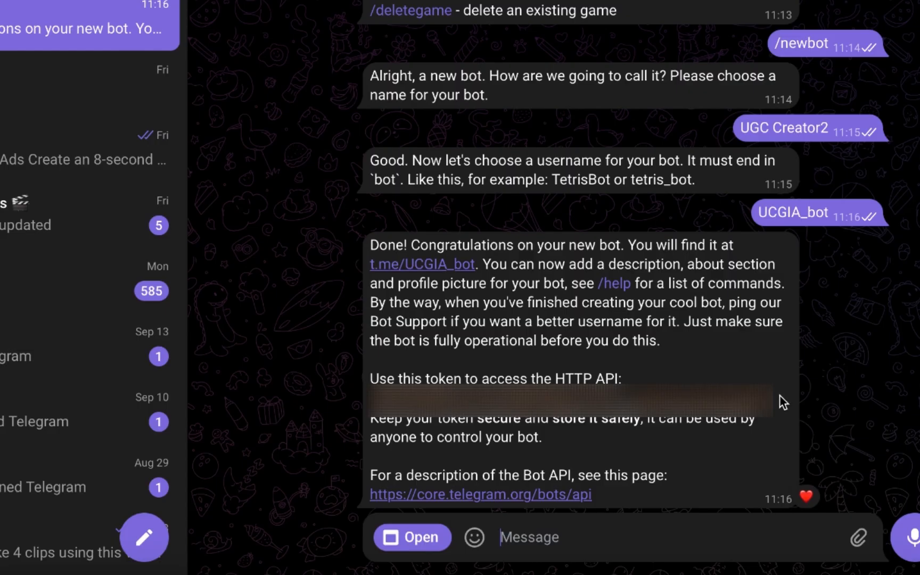
# Copy the new bot's token and paste it as the access token of a new Telegram credential in n8n's Telegram Trigger1 node.
pyautogui.moveTo(781, 397); pyautogui.dragTo(365, 400)
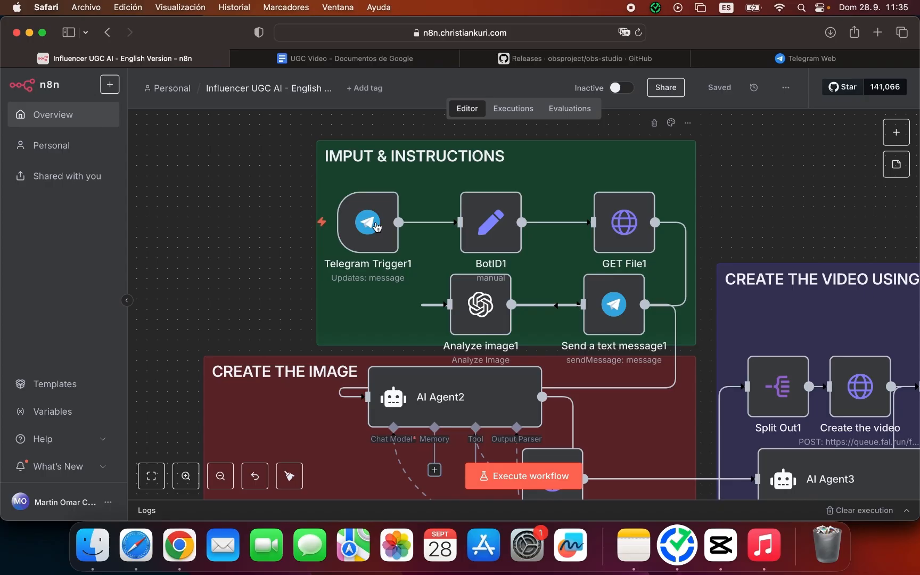
pyautogui.doubleClick(367, 279)
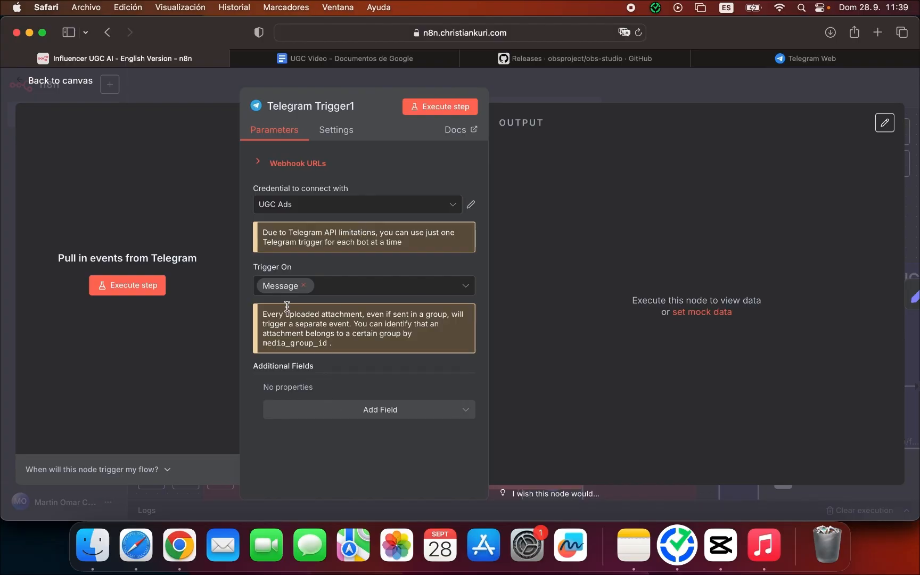
pyautogui.click(376, 212)
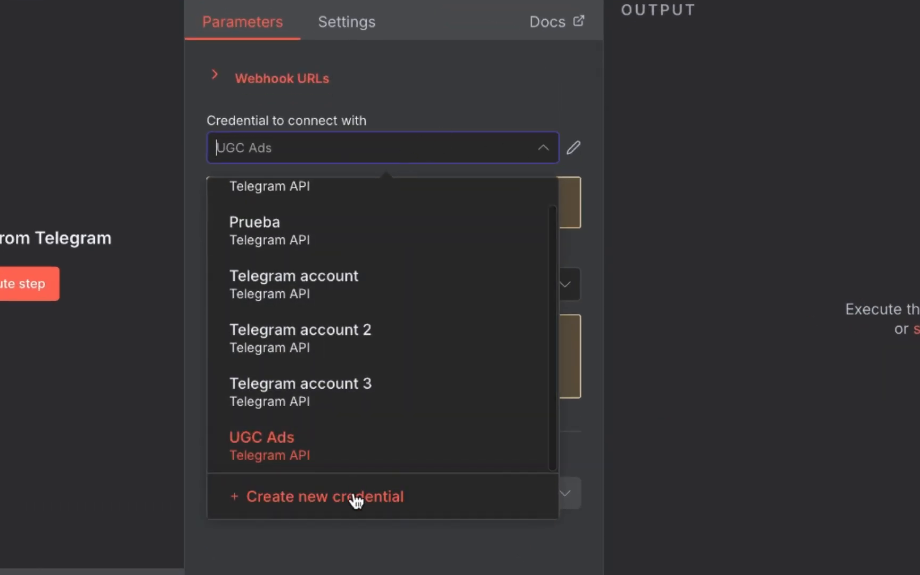
pyautogui.click(356, 501)
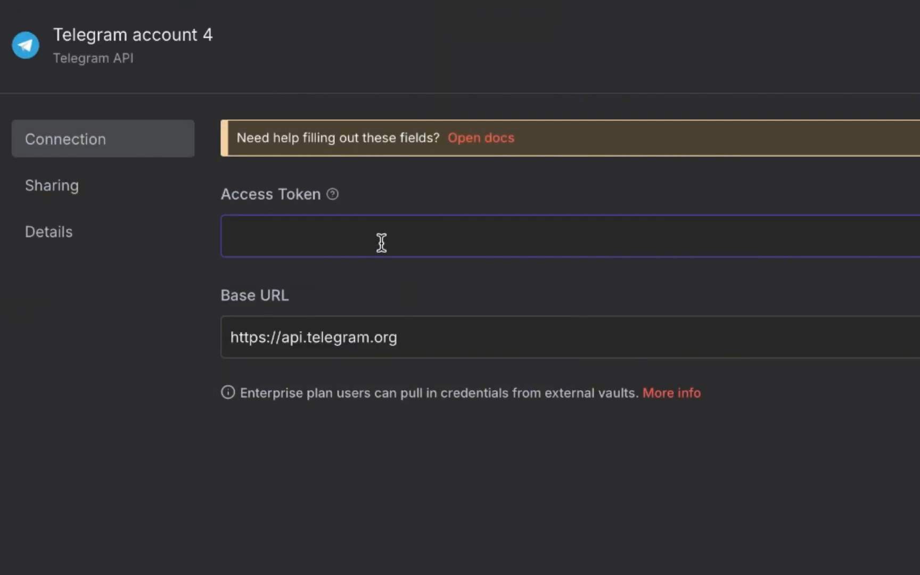
pyautogui.press('super+v')
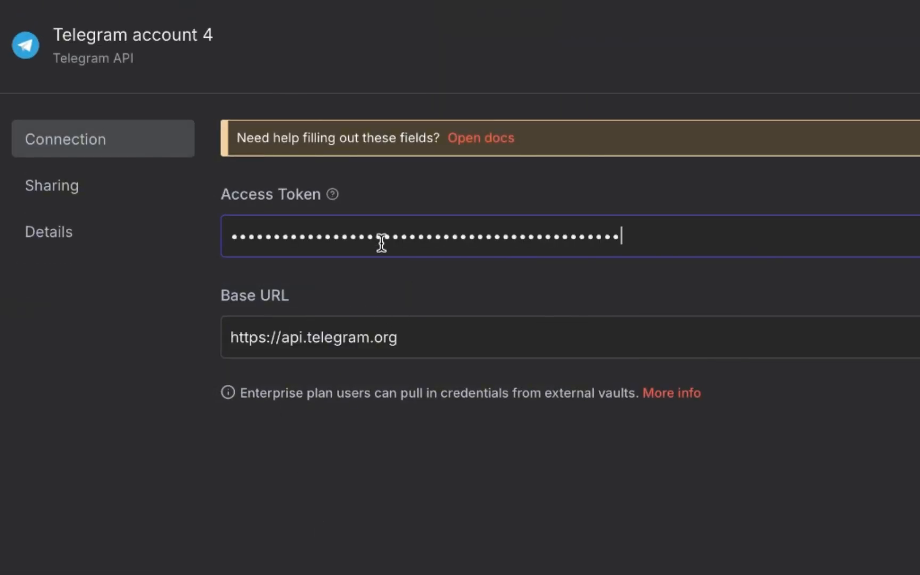
# Rename the new Telegram credential to "Put a name here!".
pyautogui.click(138, 35)
pyautogui.write('Put a name')
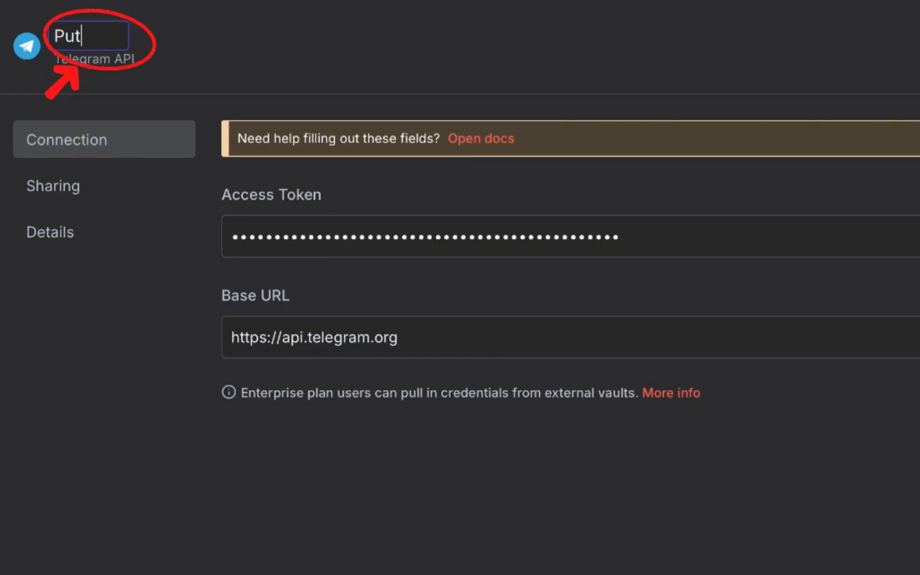
pyautogui.write(' here!')
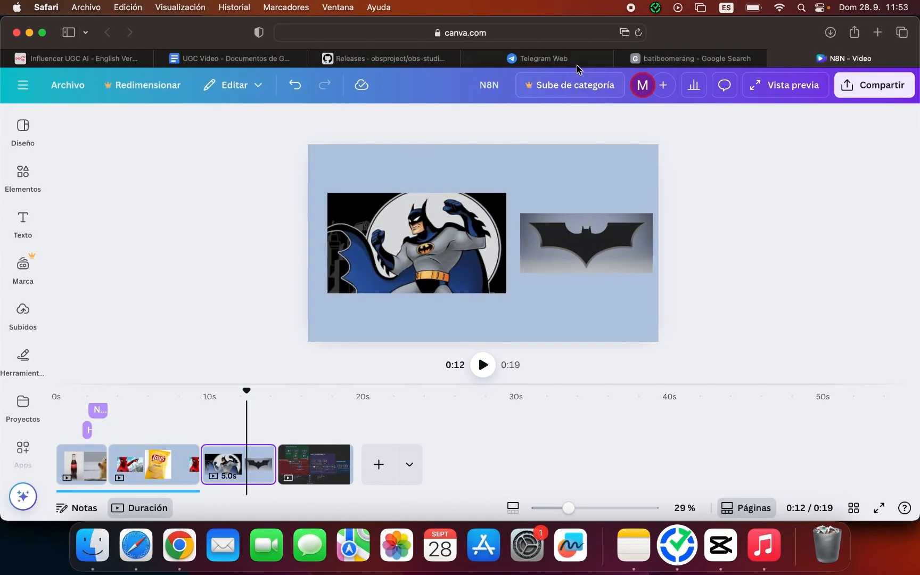
# Send the Batman image to the UGC ADS bot, captioned "Create a 10-second ad of this character promoting a boobmerang", and execute the Telegram Trigger1 node.
pyautogui.click(580, 62)
pyautogui.press('super+v')
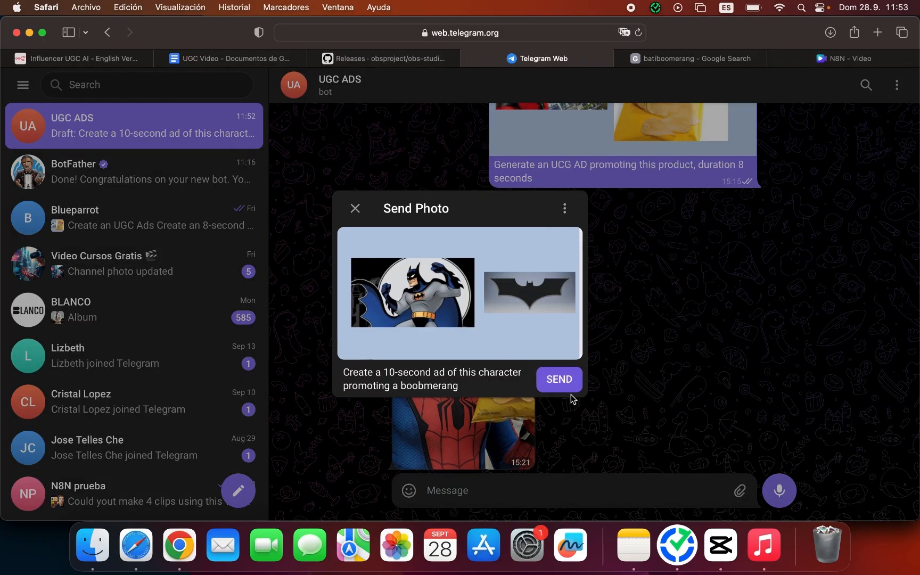
pyautogui.click(557, 379)
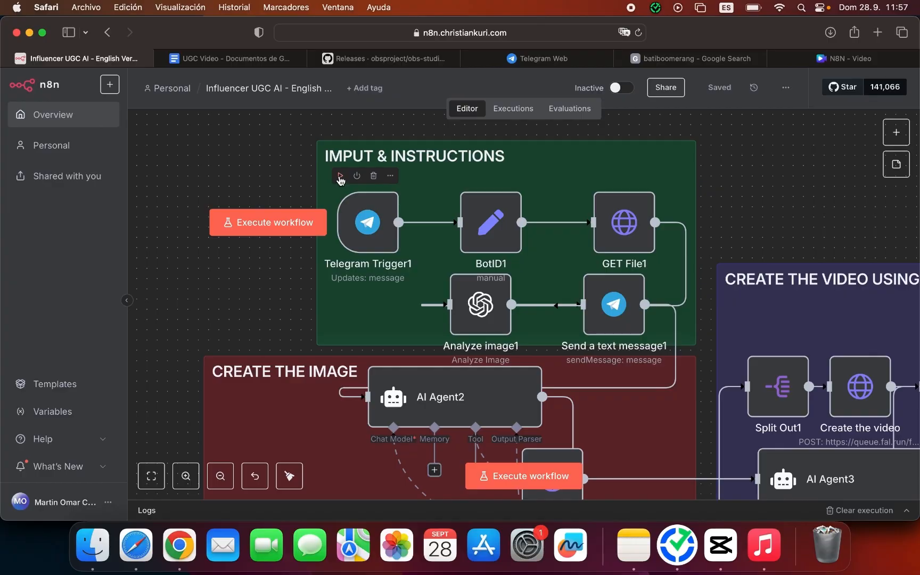
pyautogui.click(341, 176)
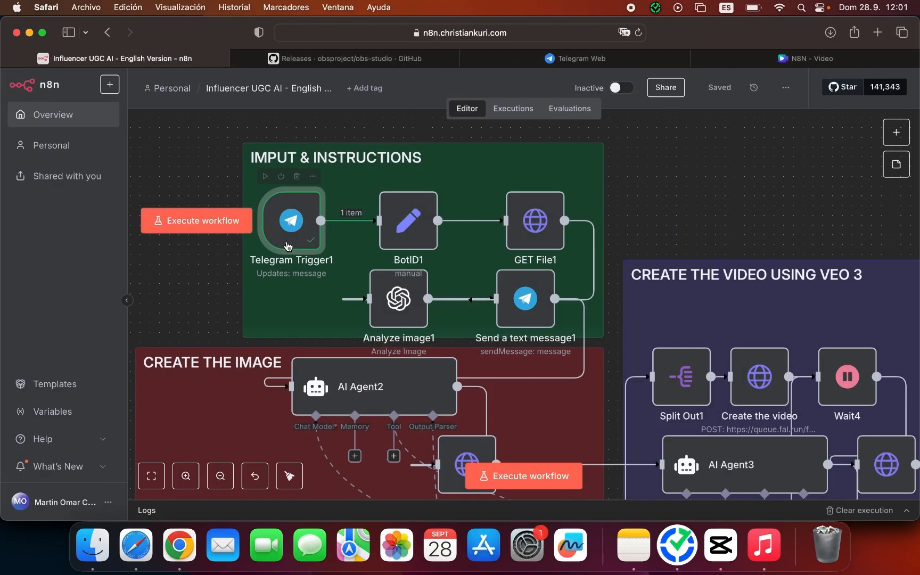
# Examine the Telegram Trigger1 output, comparing the file sizes of the received photo versions and reading the caption.
pyautogui.doubleClick(287, 221)
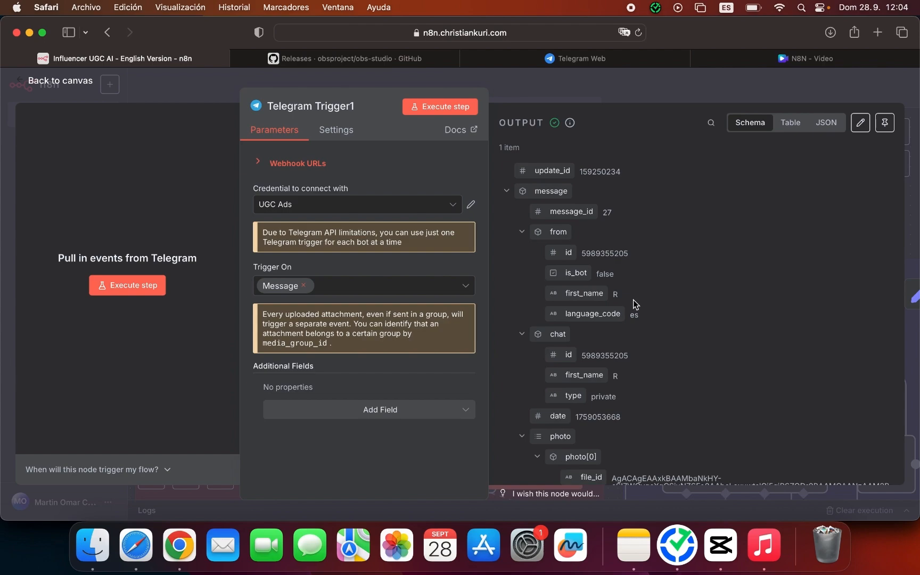
pyautogui.scroll(-3, 634, 302)
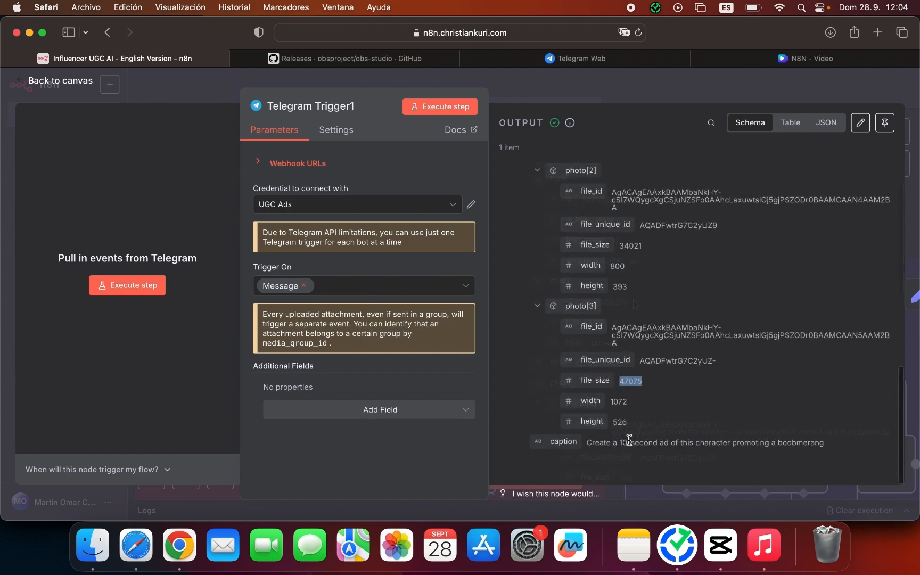
pyautogui.tripleClick(629, 439)
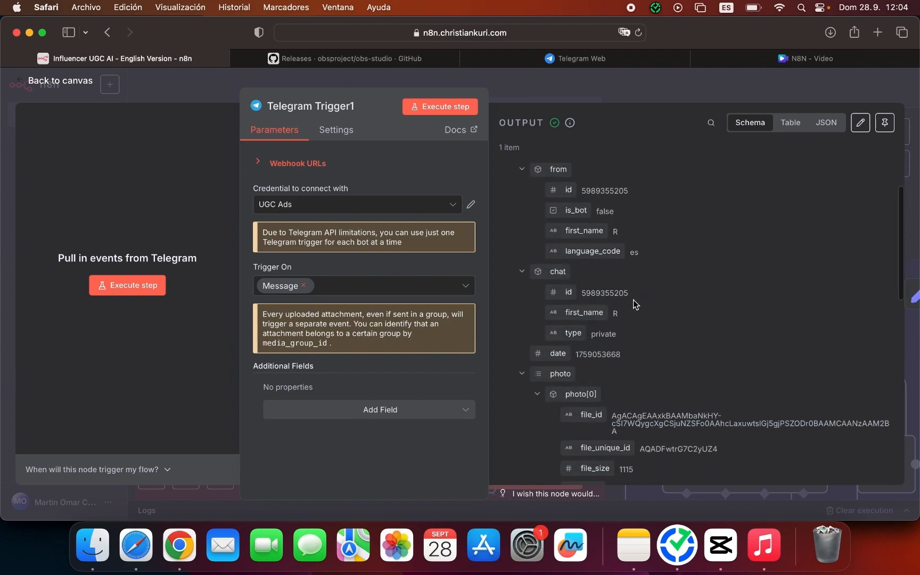
pyautogui.scroll(-3, 633, 300)
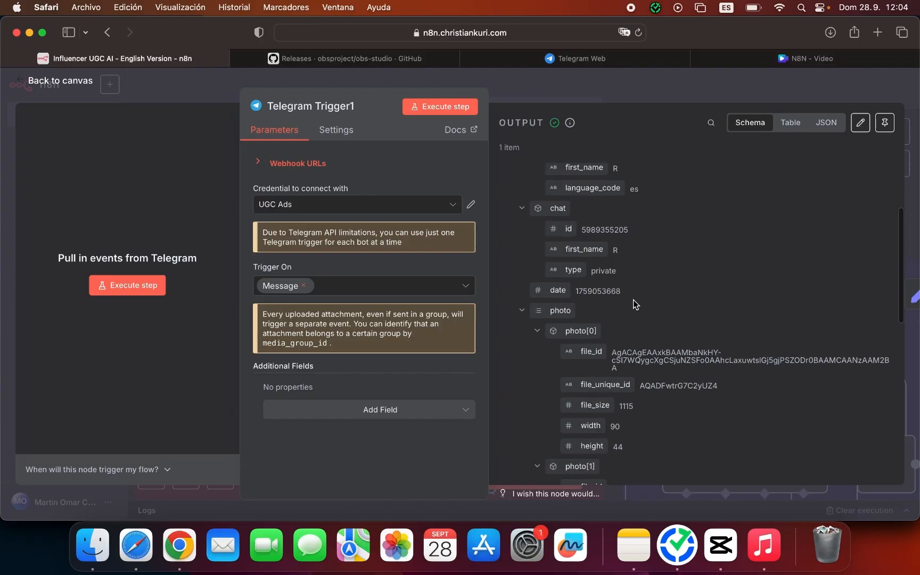
pyautogui.scroll(-3, 633, 299)
pyautogui.doubleClick(633, 301)
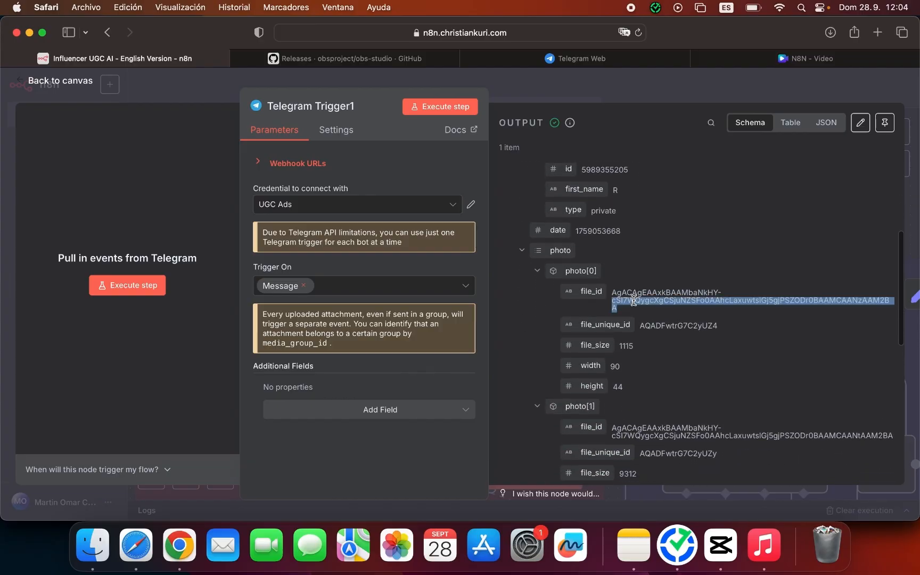
pyautogui.scroll(-1, 633, 301)
pyautogui.click(629, 321)
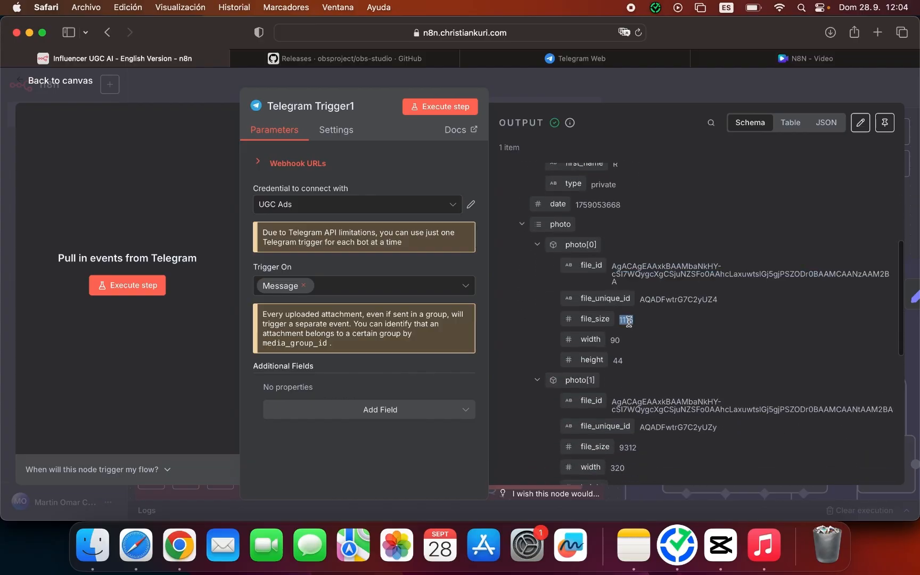
pyautogui.scroll(-4, 629, 321)
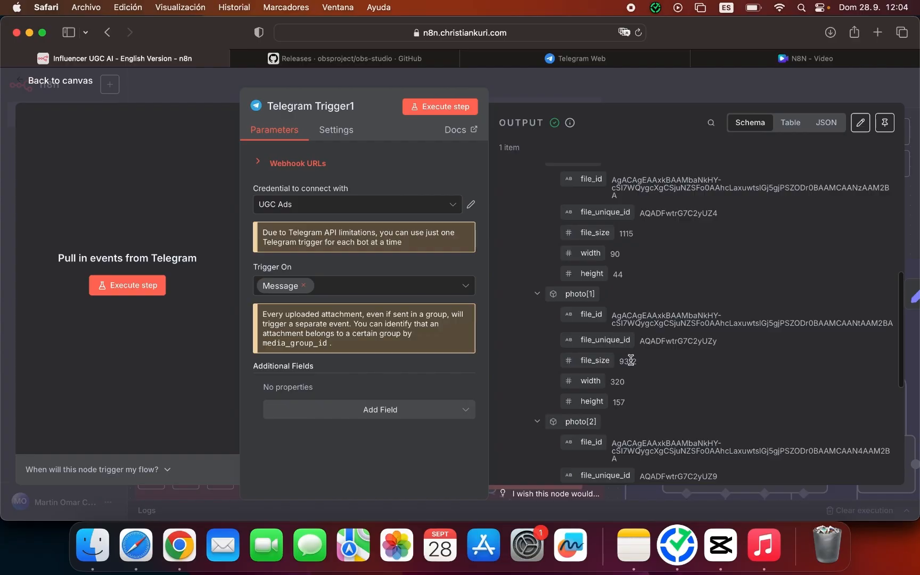
pyautogui.doubleClick(631, 360)
pyautogui.scroll(-5, 632, 362)
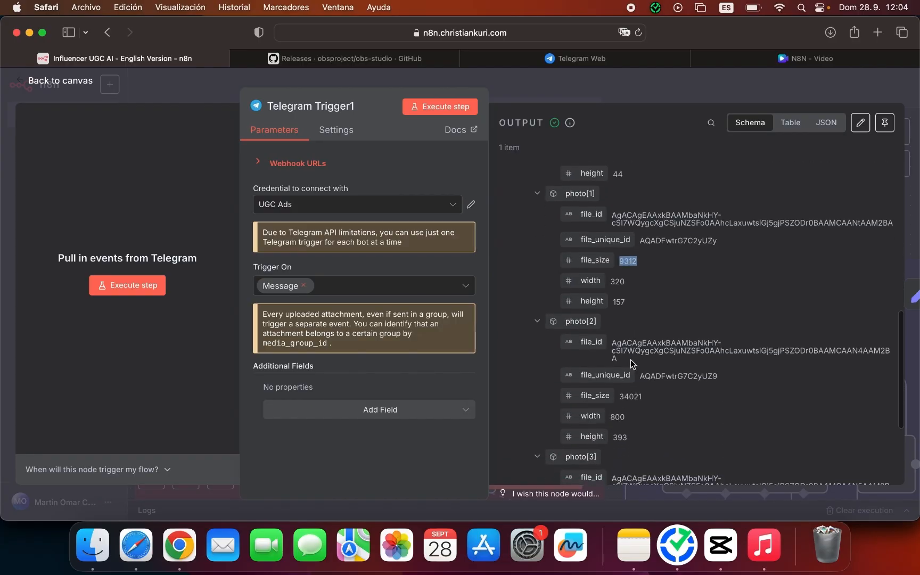
pyautogui.doubleClick(633, 399)
pyautogui.scroll(-6, 633, 399)
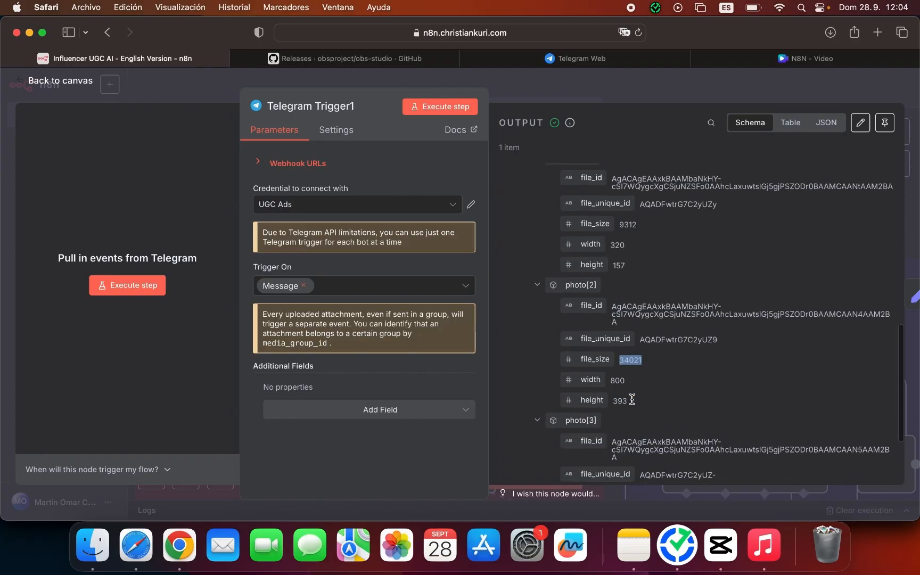
pyautogui.doubleClick(632, 399)
pyautogui.scroll(-1, 632, 399)
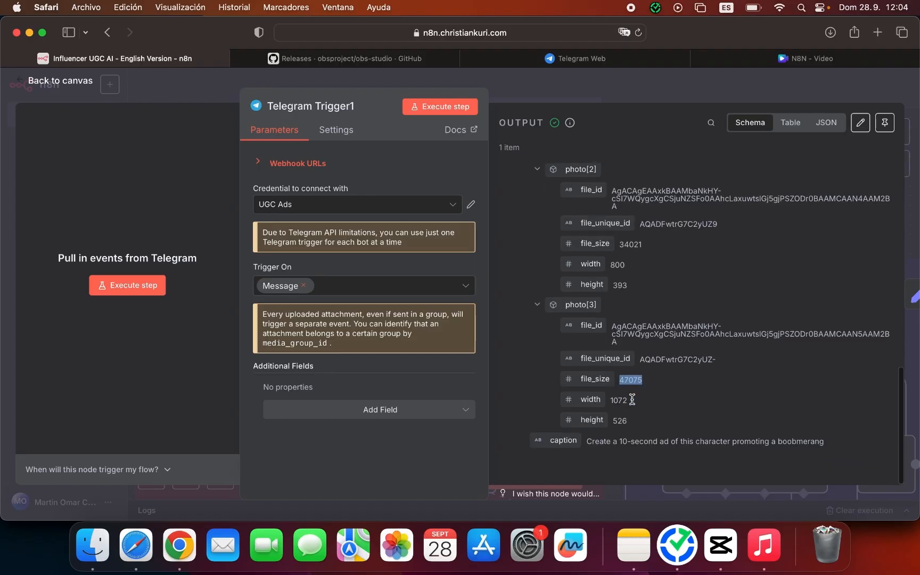
pyautogui.click(629, 442)
pyautogui.tripleClick(629, 441)
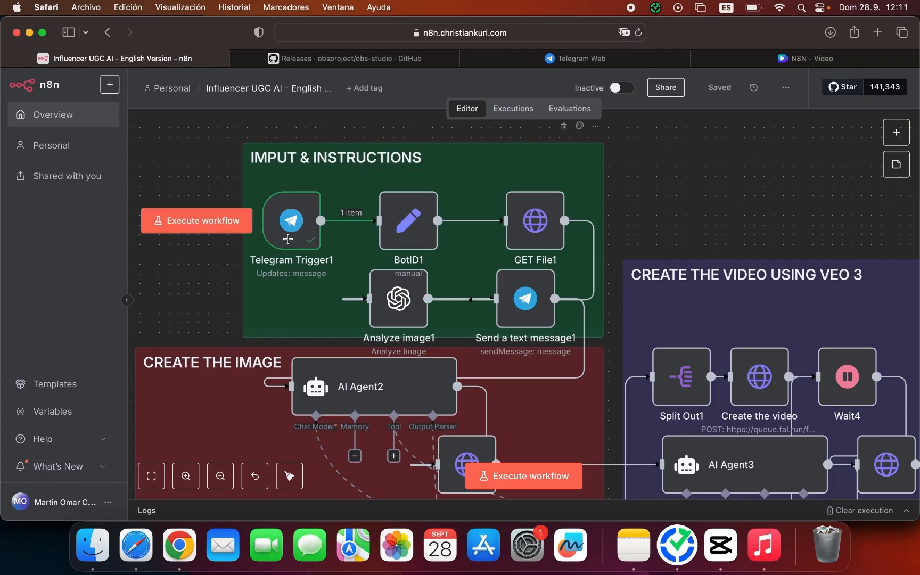
# Pin the output data of the Telegram Trigger1 node.
pyautogui.click(289, 235)
pyautogui.press('p')
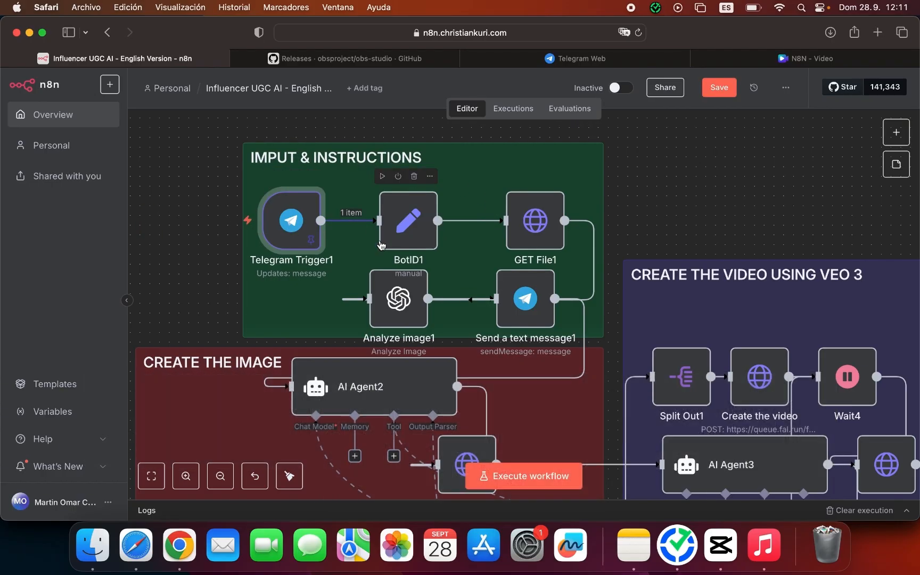
# Execute the BotID1 node with its BotID string field and pin the node's output data.
pyautogui.doubleClick(399, 225)
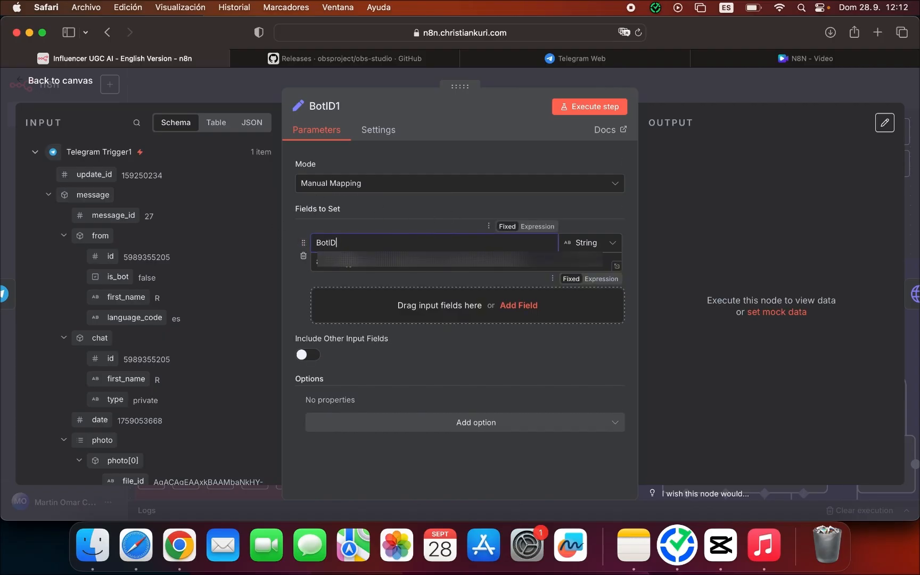
pyautogui.press('Tab')
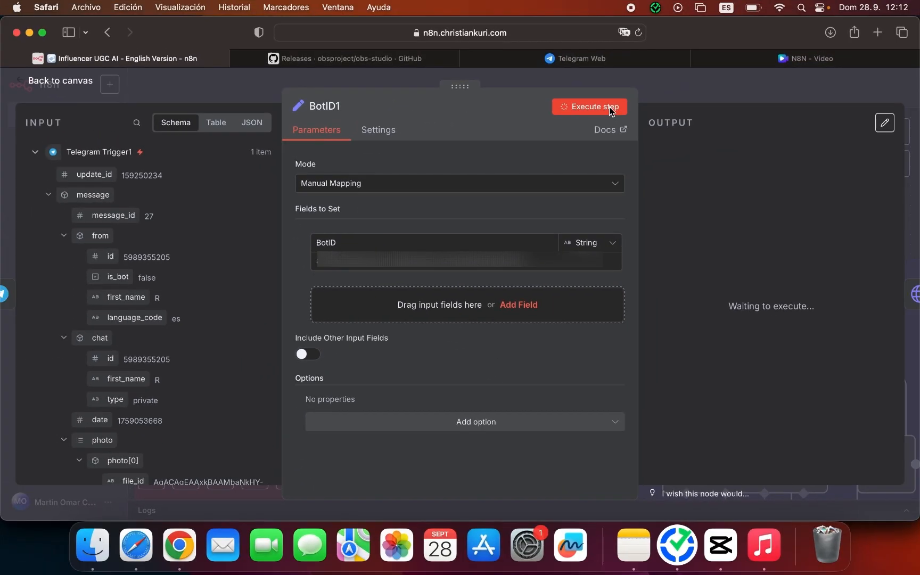
pyautogui.click(608, 108)
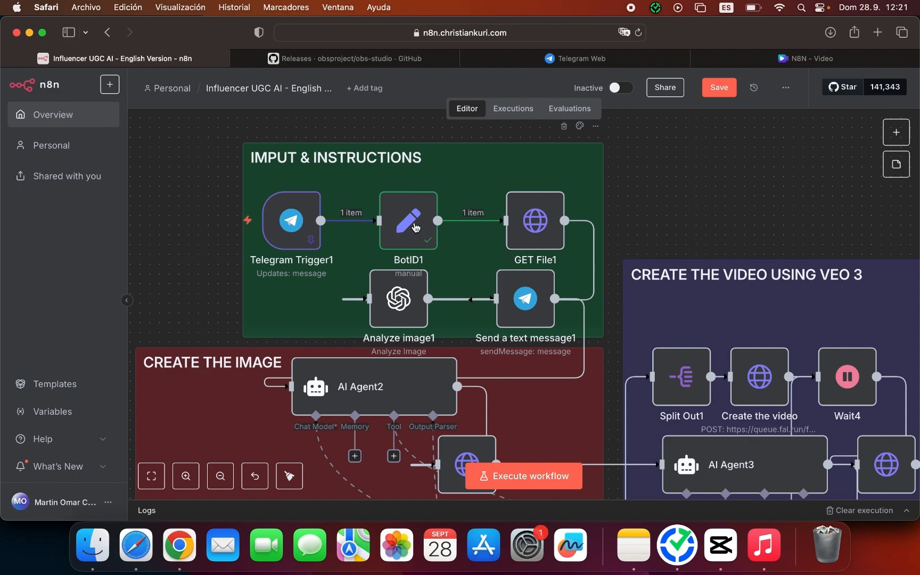
pyautogui.click(416, 227)
pyautogui.press('p')
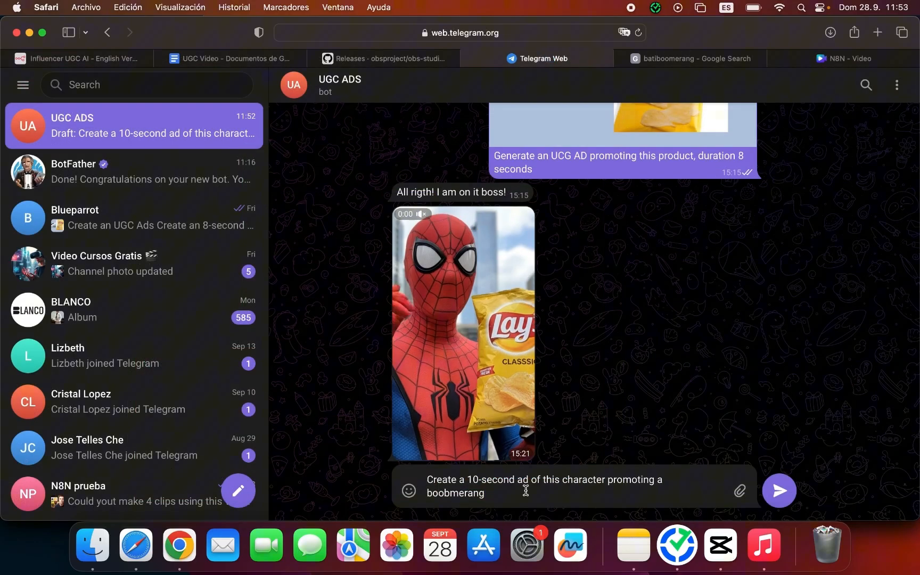
# Send the combined Batman and batarang image to the UGC ADS bot in Telegram, captioned "Create a 10-second ad of this character promoting a boobmerang".
pyautogui.press('super+v')
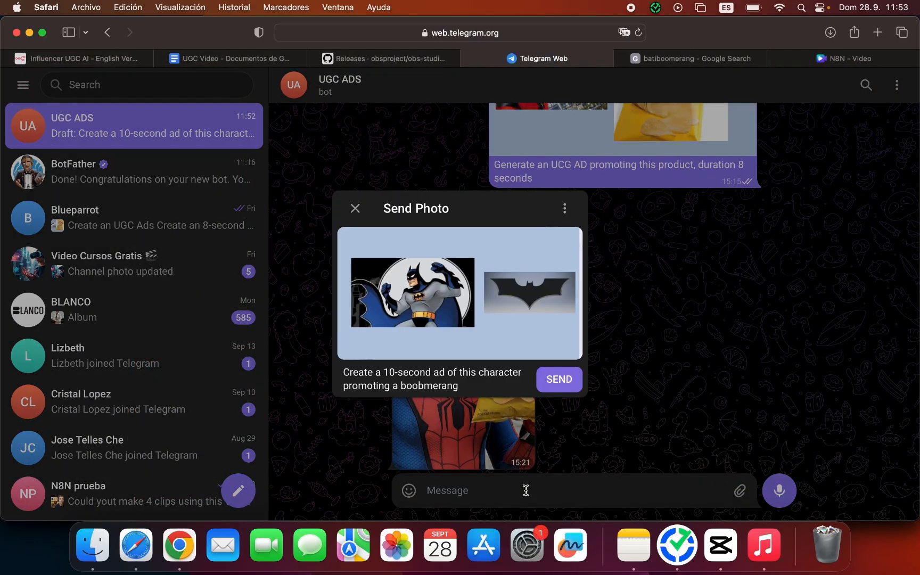
pyautogui.click(558, 384)
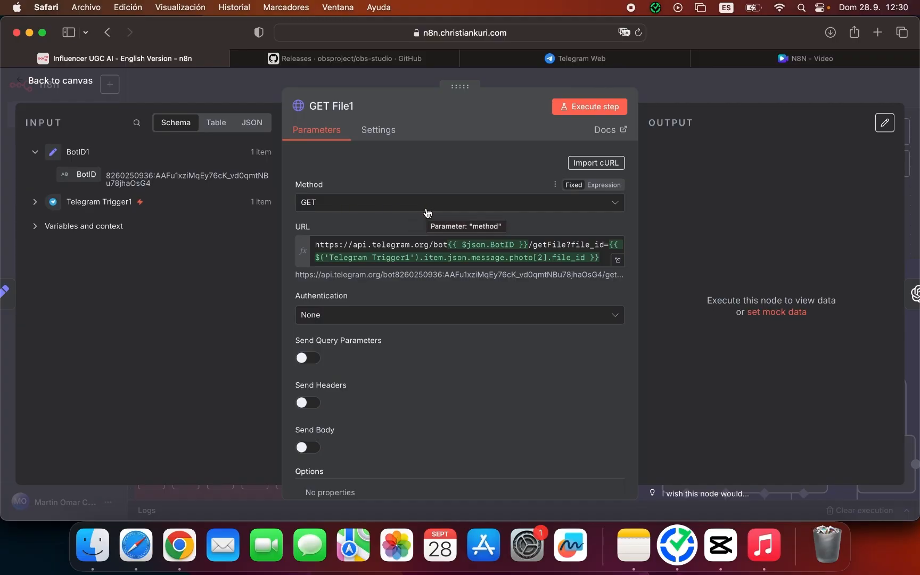
# Examine the GET File1 node's URL expression and the BotID and photo[2] input data it refers to.
pyautogui.tripleClick(324, 247)
pyautogui.click(373, 230)
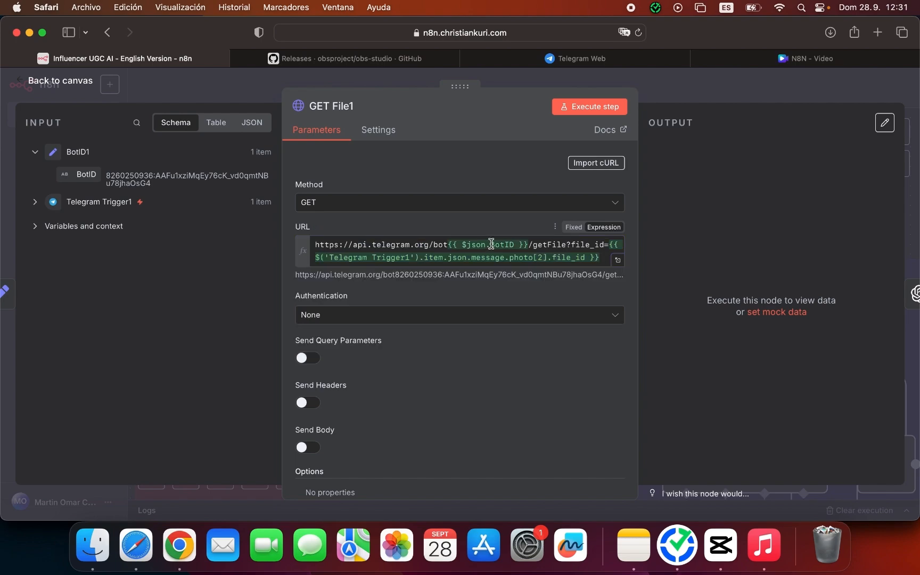
pyautogui.click(493, 247)
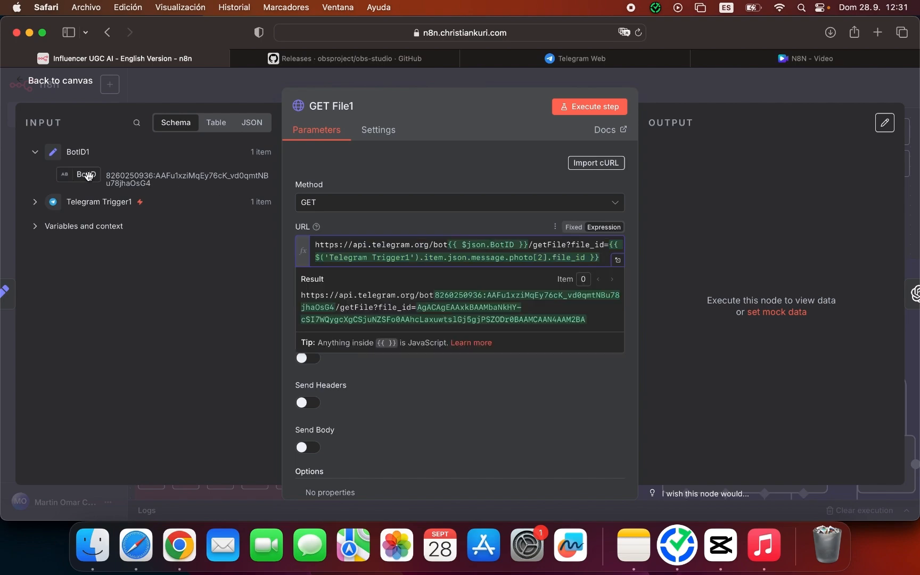
pyautogui.moveTo(86, 175); pyautogui.dragTo(170, 190)
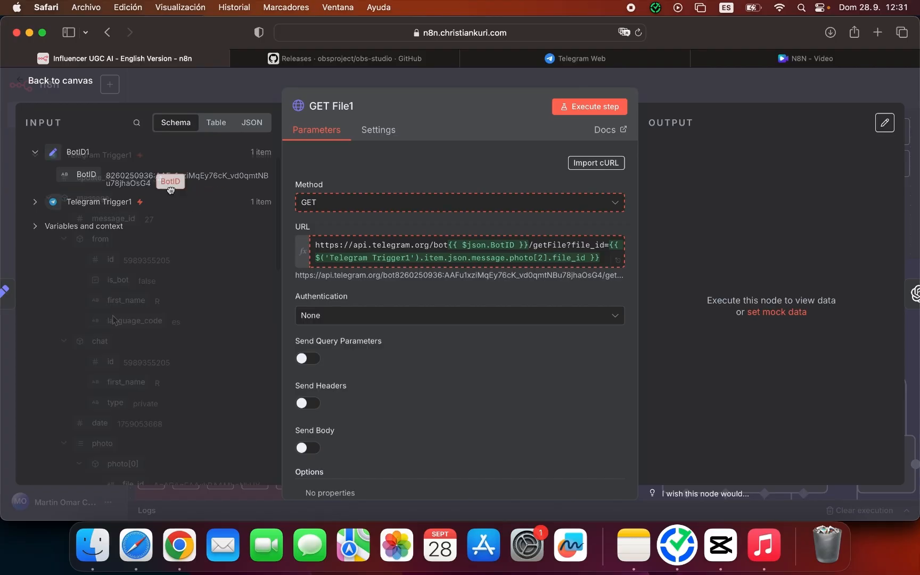
pyautogui.scroll(-3, 113, 317)
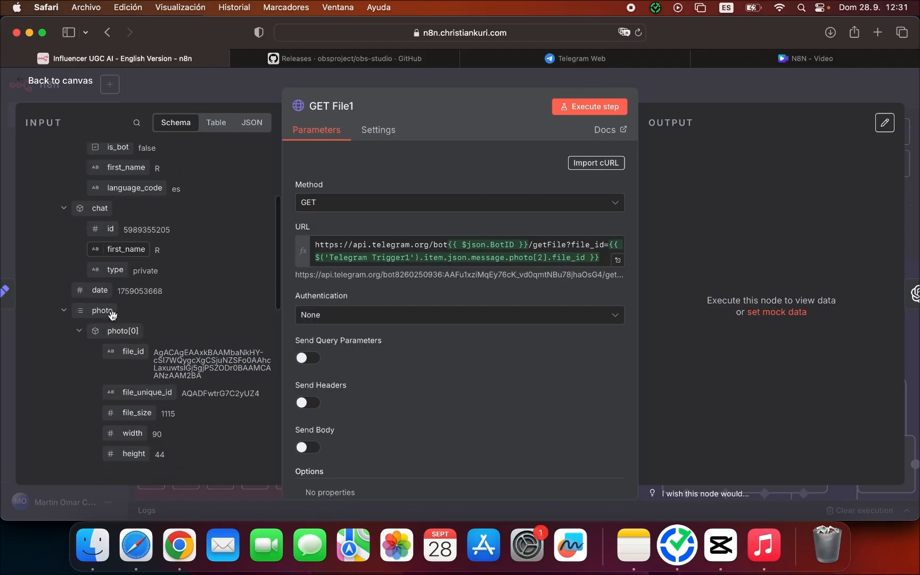
pyautogui.scroll(-5, 113, 315)
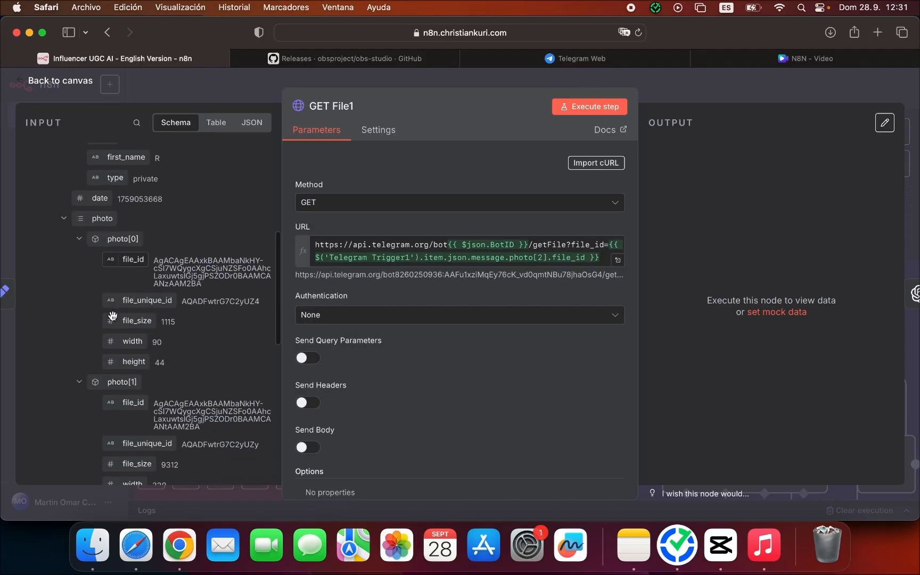
pyautogui.scroll(-3, 113, 315)
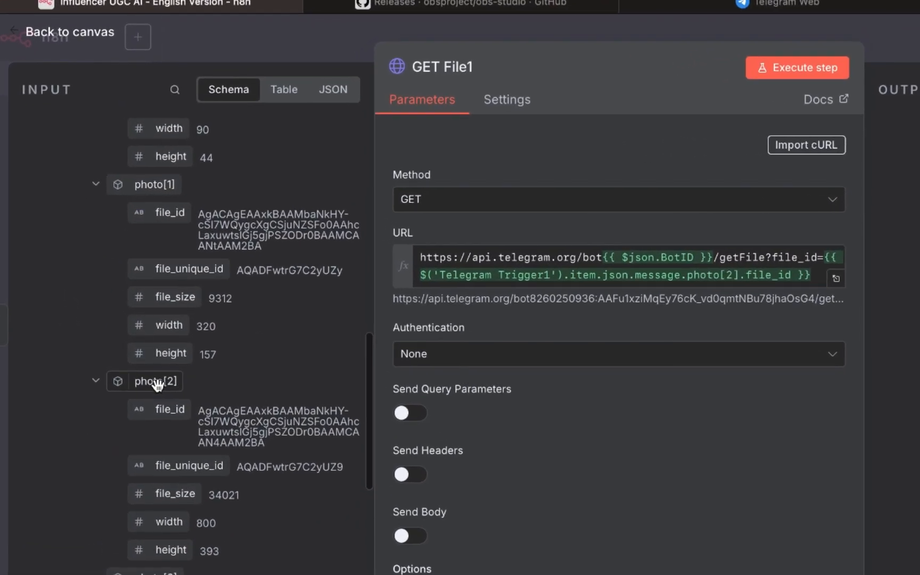
pyautogui.moveTo(157, 384); pyautogui.dragTo(473, 273)
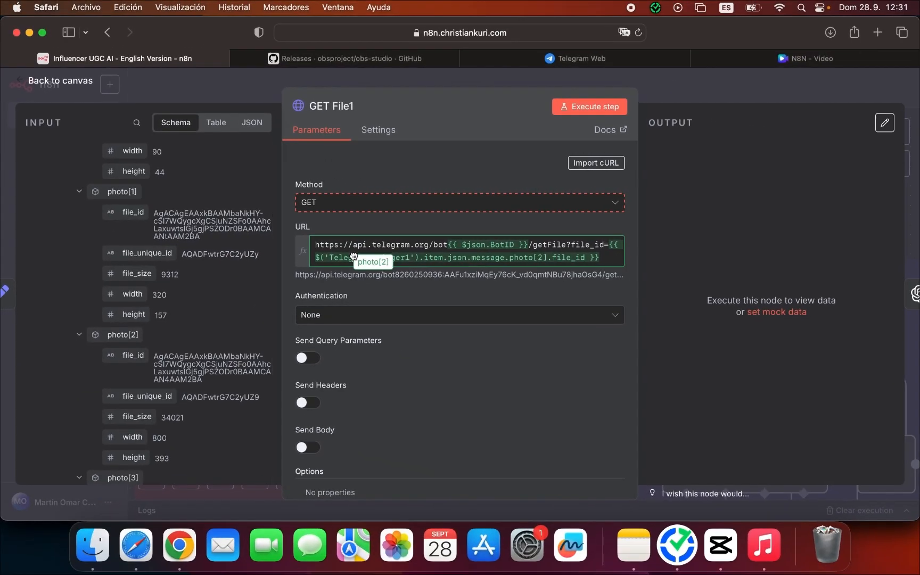
pyautogui.moveTo(354, 255); pyautogui.dragTo(131, 338)
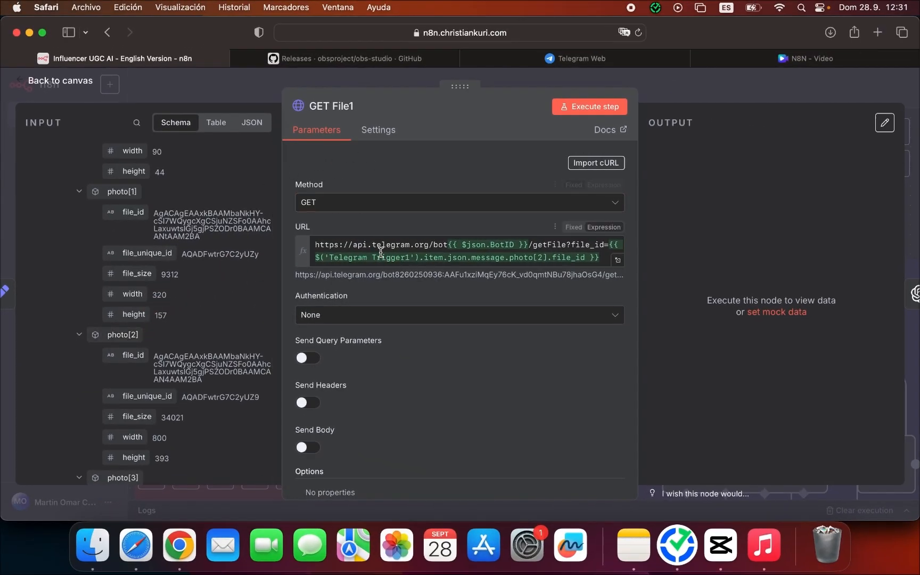
# Execute the GET File1 node and pin its output data.
pyautogui.click(584, 107)
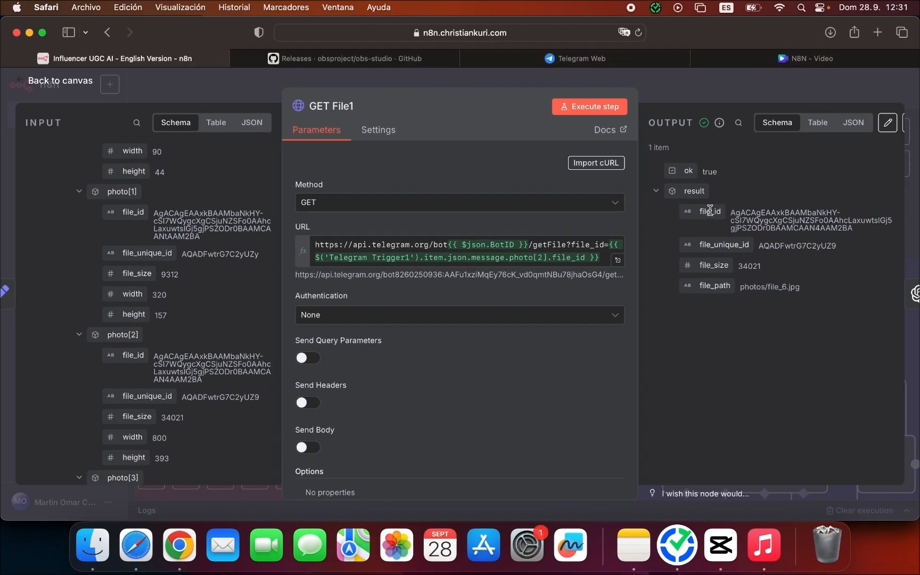
pyautogui.doubleClick(710, 211)
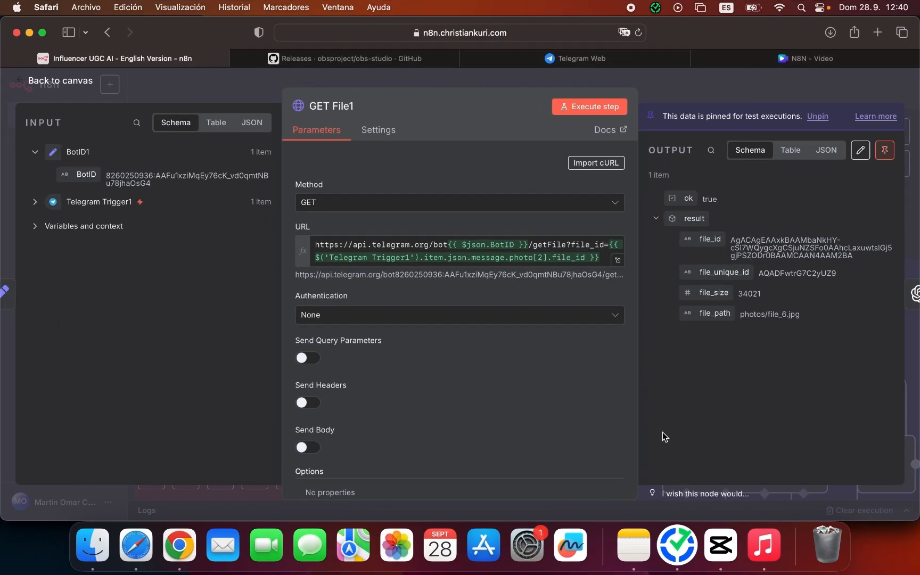
pyautogui.click(774, 90)
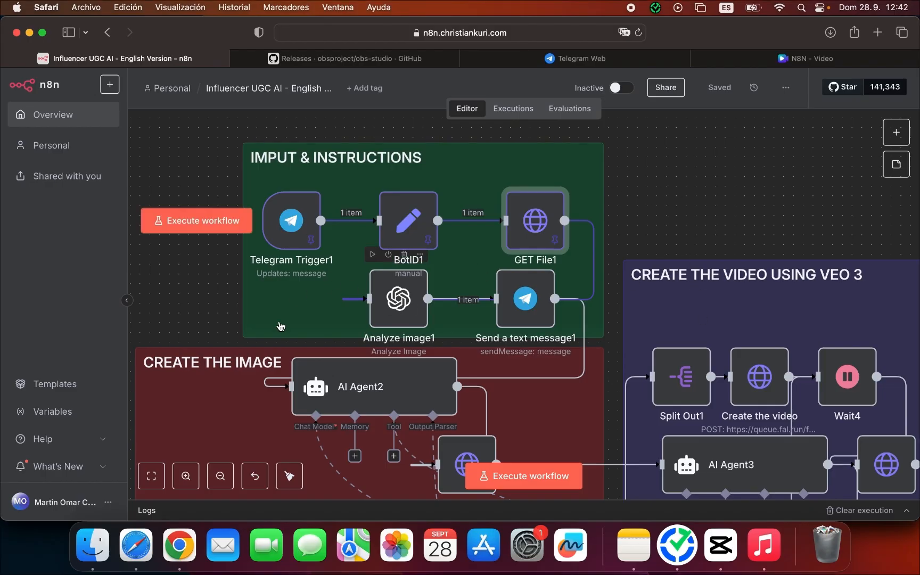
# Review the Analyze image1 node's settings, including its OpenAI credential, available models, text input, input type and image URL.
pyautogui.click(389, 293)
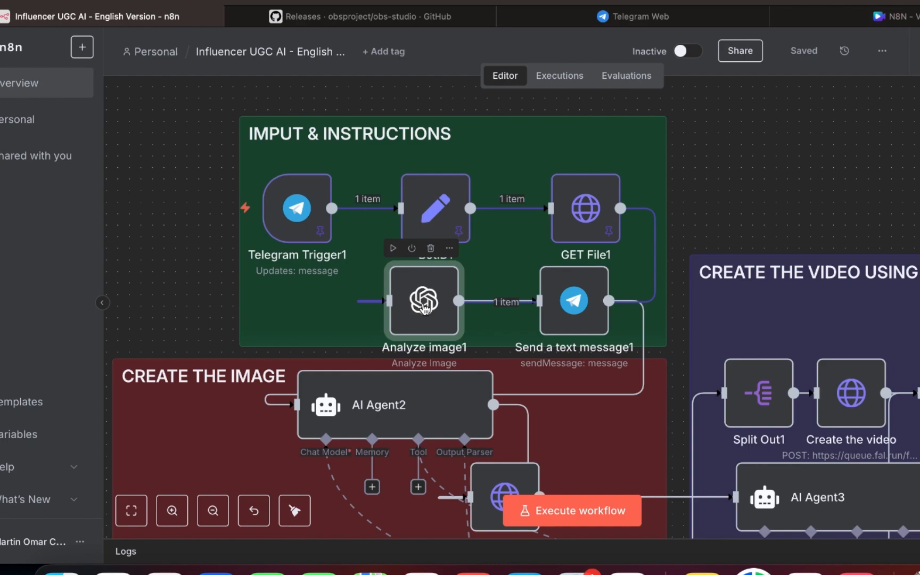
pyautogui.doubleClick(425, 308)
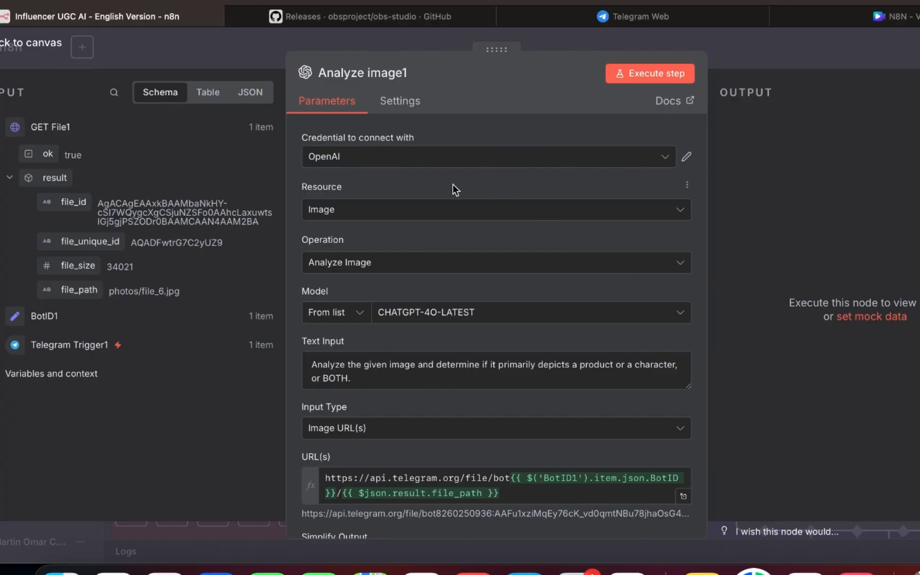
pyautogui.scroll(-5, 404, 201)
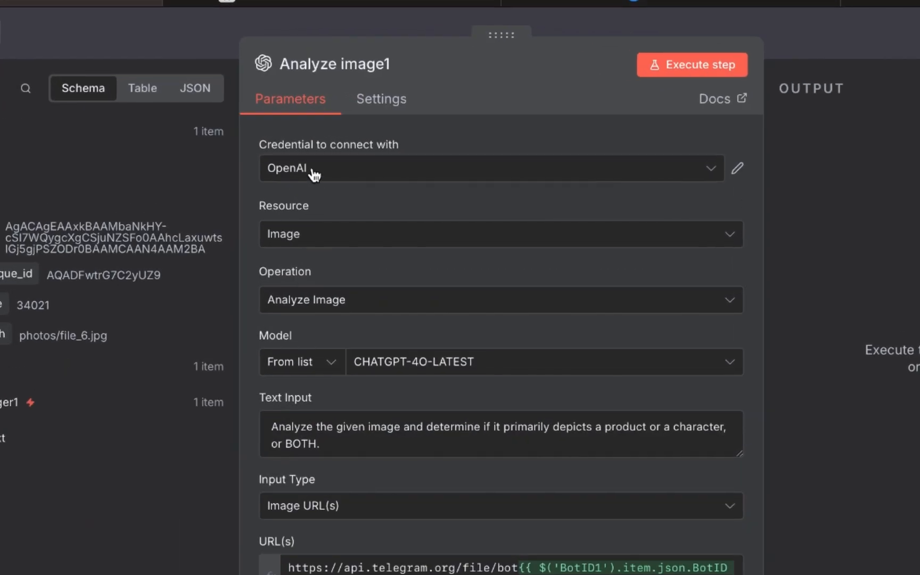
pyautogui.click(327, 176)
pyautogui.click(322, 174)
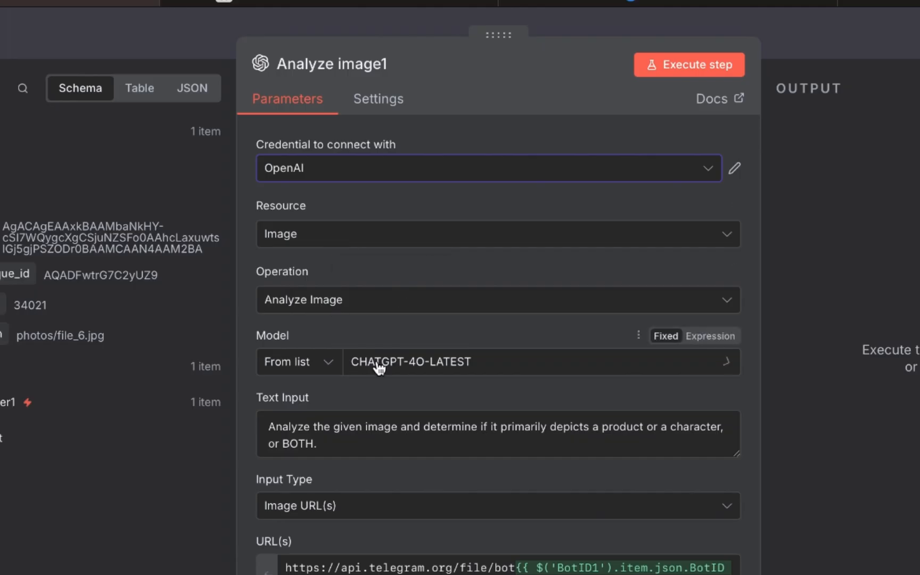
pyautogui.click(348, 366)
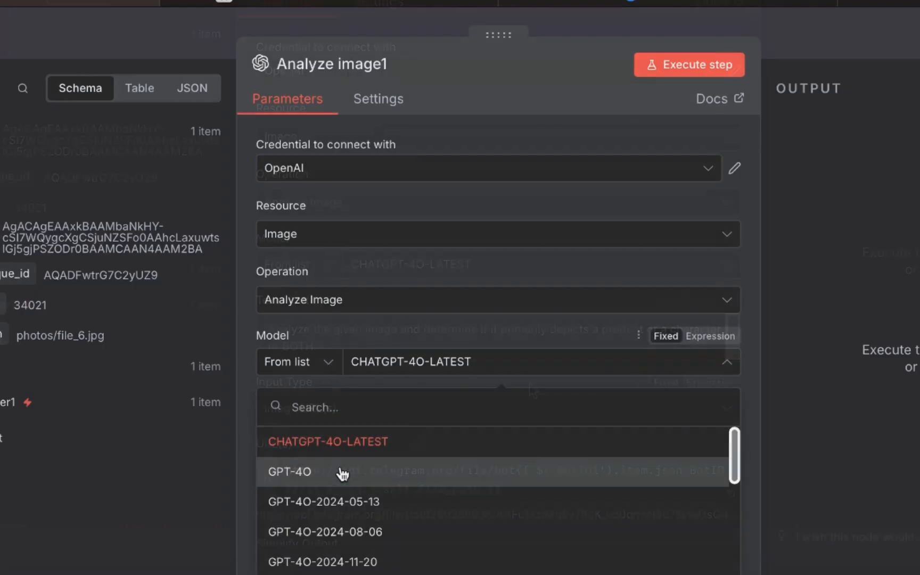
pyautogui.scroll(-2, 341, 472)
pyautogui.click(408, 416)
pyautogui.click(407, 416)
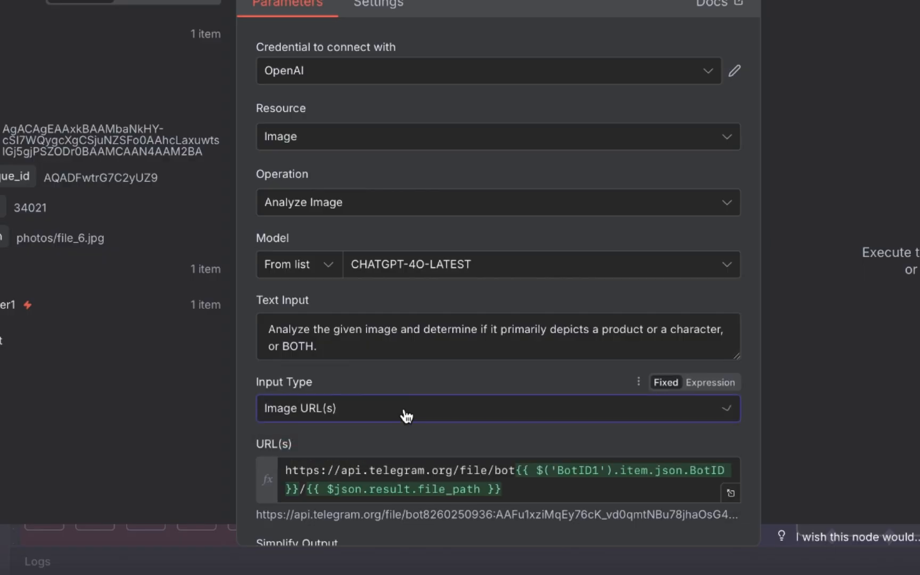
# Examine the Analyze image1 node's URL expression and the BotID and file_path input data it refers to.
pyautogui.scroll(-2, 406, 417)
pyautogui.click(543, 365)
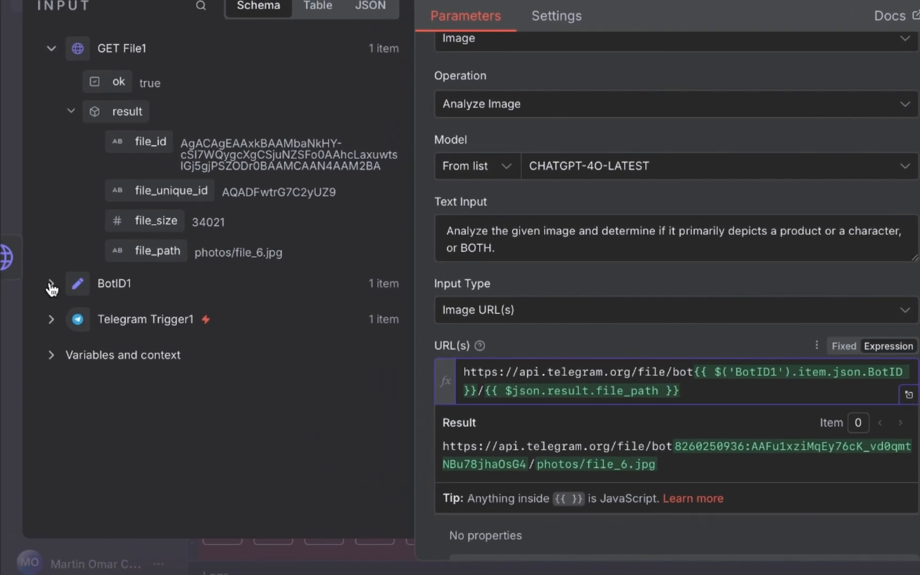
pyautogui.click(25, 282)
pyautogui.moveTo(133, 318); pyautogui.dragTo(155, 244)
pyautogui.moveTo(53, 235); pyautogui.dragTo(403, 304)
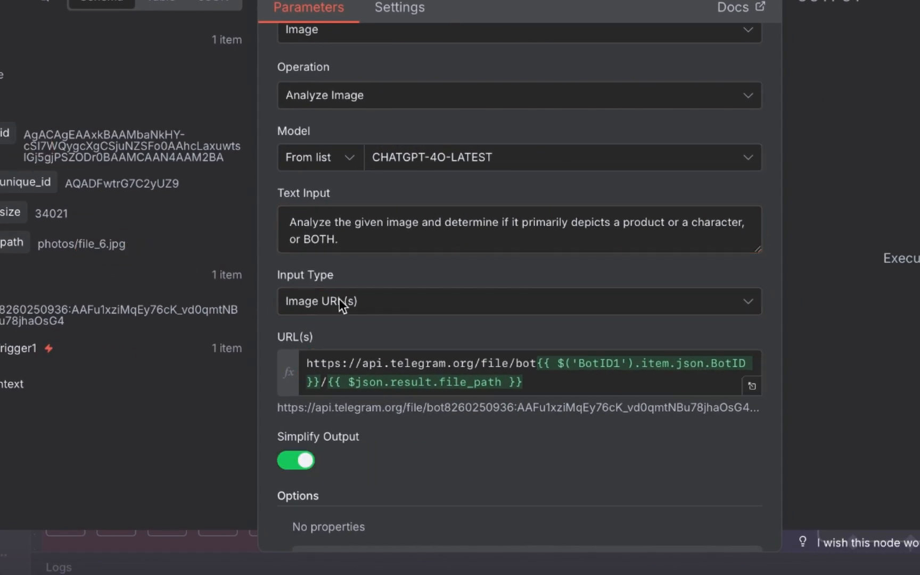
# Enlarge the Analyze image1 node's text input and read the full prompt for product, character or both.
pyautogui.scroll(-2, 400, 346)
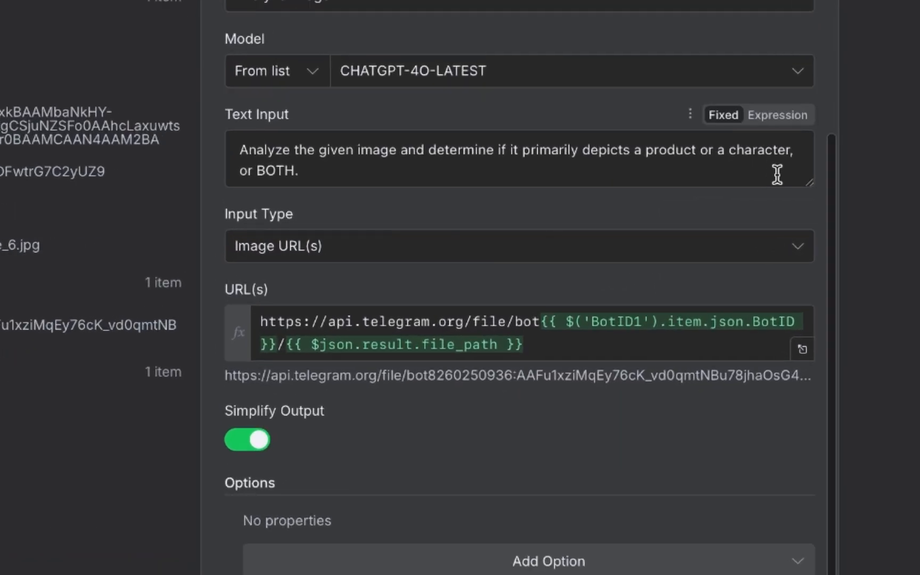
pyautogui.moveTo(823, 181); pyautogui.dragTo(824, 570)
pyautogui.scroll(-3, 768, 388)
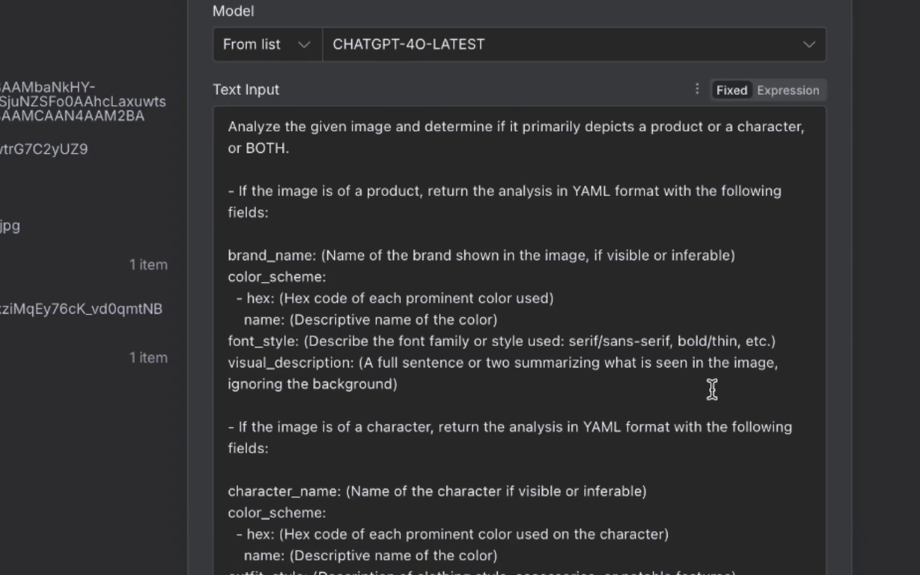
pyautogui.scroll(-5, 235, 121)
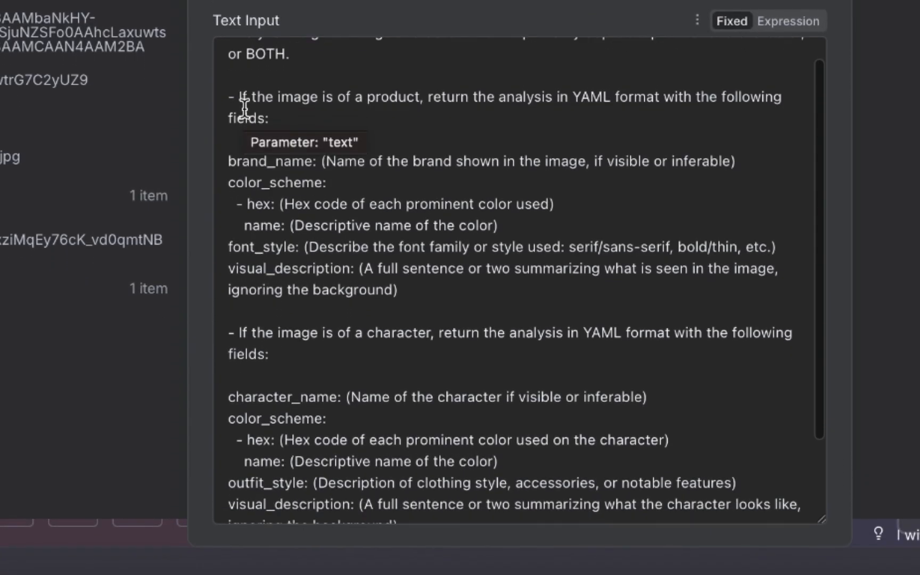
pyautogui.scroll(-3, 245, 106)
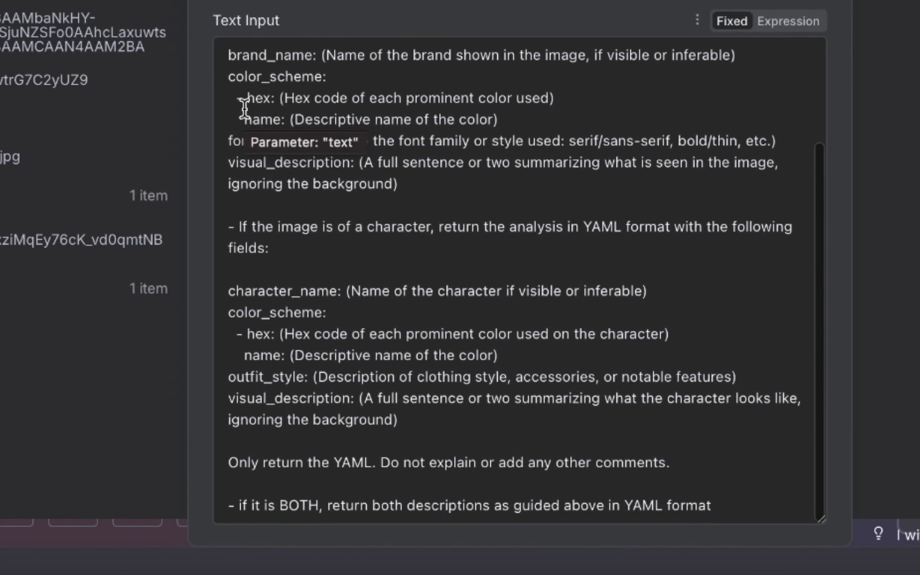
pyautogui.scroll(-5, 245, 110)
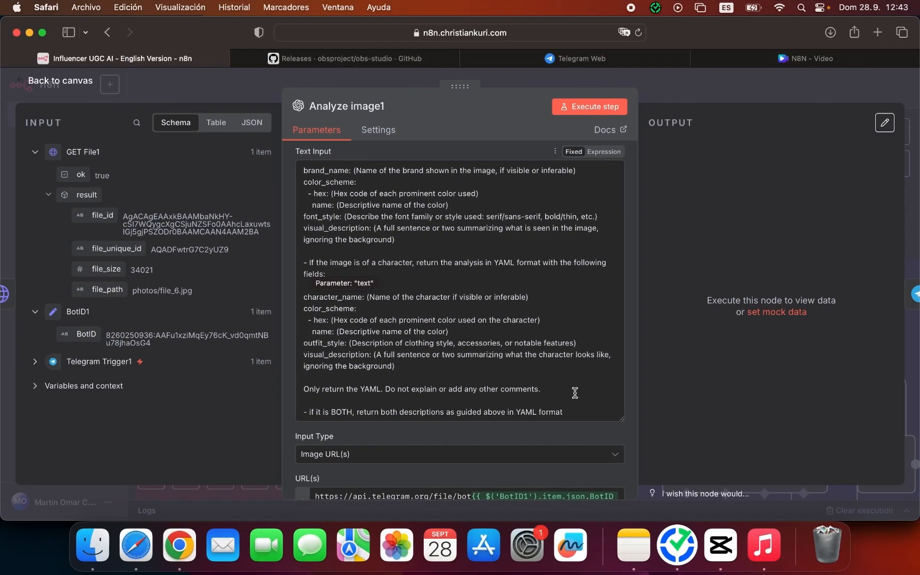
# Execute the Analyze image1 node, pin its output data and return to the canvas.
pyautogui.click(589, 107)
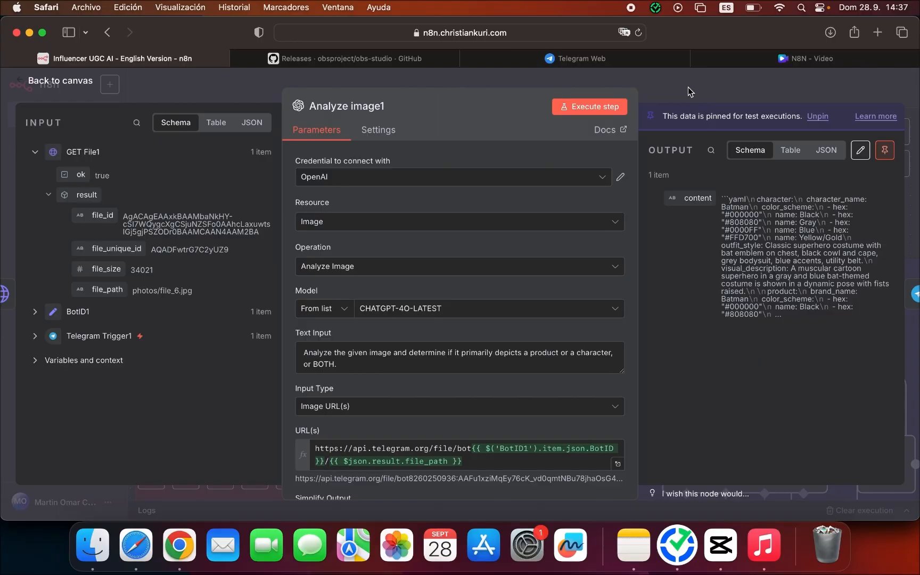
pyautogui.click(689, 86)
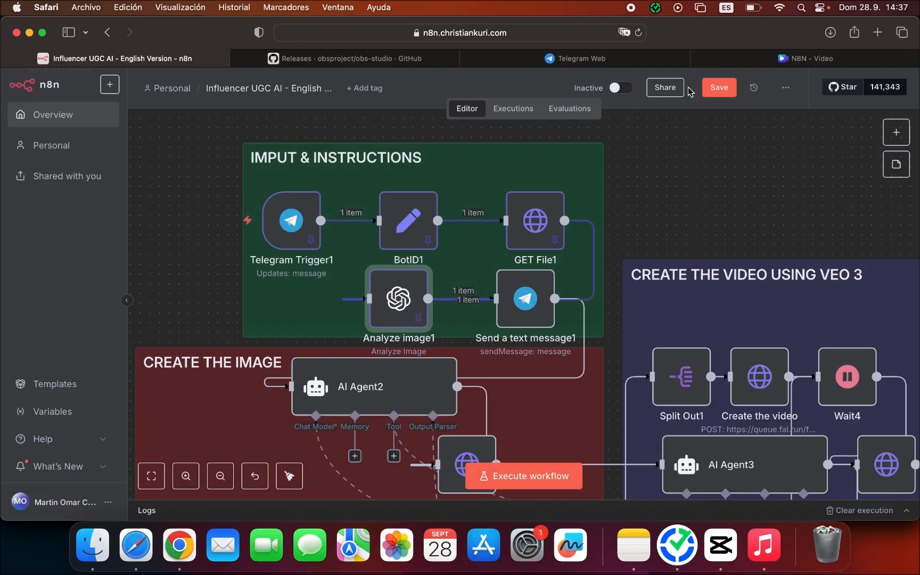
# Open the Send a text message1 node and compare its Chat ID expression with the chat id in the Telegram Trigger1 data.
pyautogui.click(521, 298)
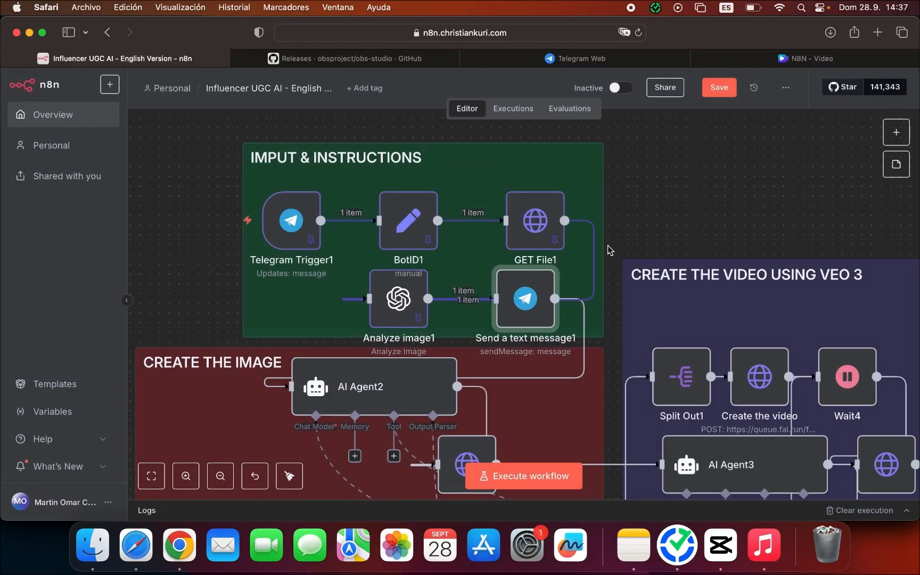
pyautogui.moveTo(542, 296)
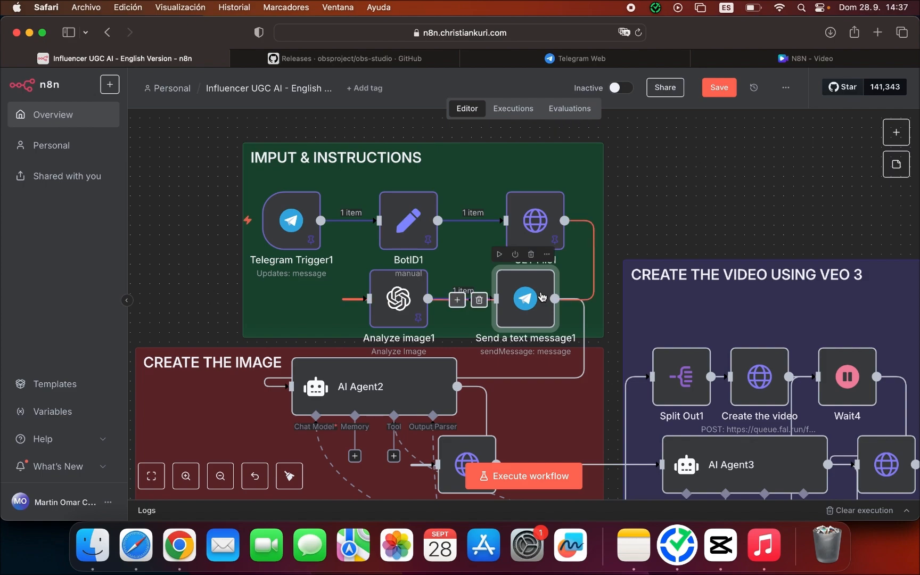
pyautogui.doubleClick(533, 317)
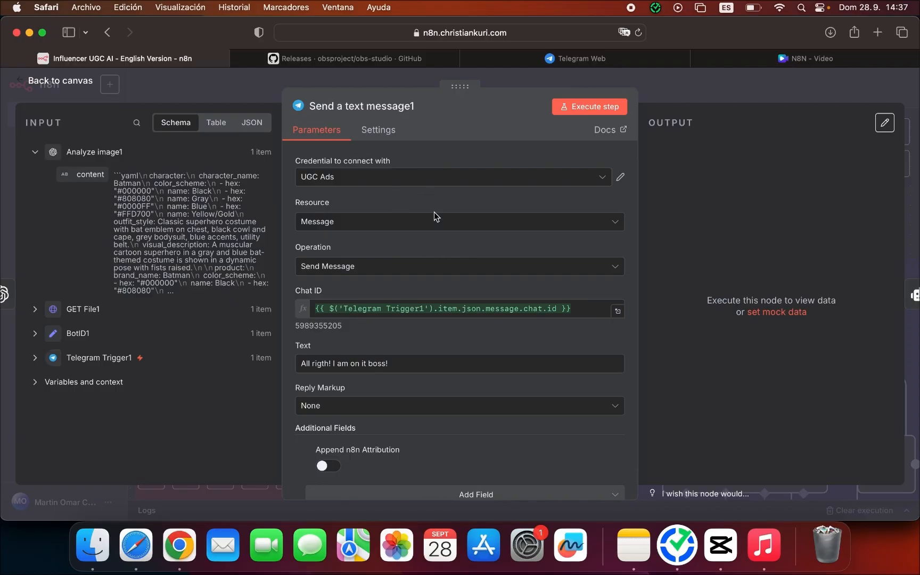
pyautogui.click(418, 302)
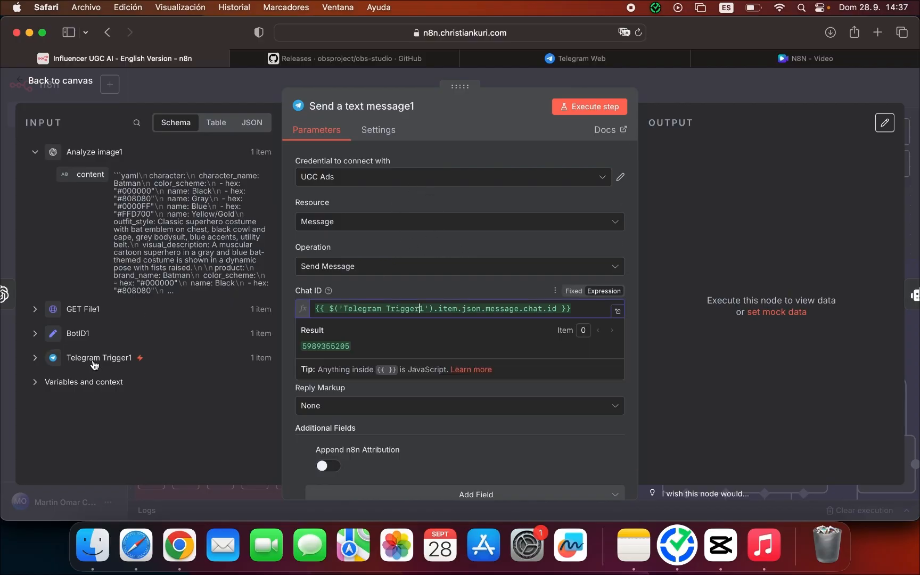
pyautogui.click(35, 358)
pyautogui.scroll(-8, 94, 365)
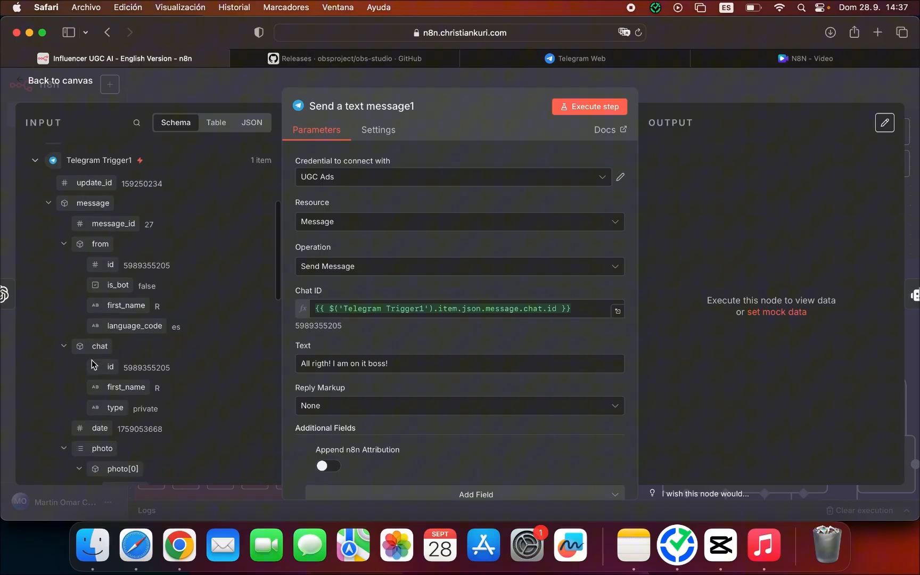
pyautogui.moveTo(101, 367); pyautogui.dragTo(355, 319)
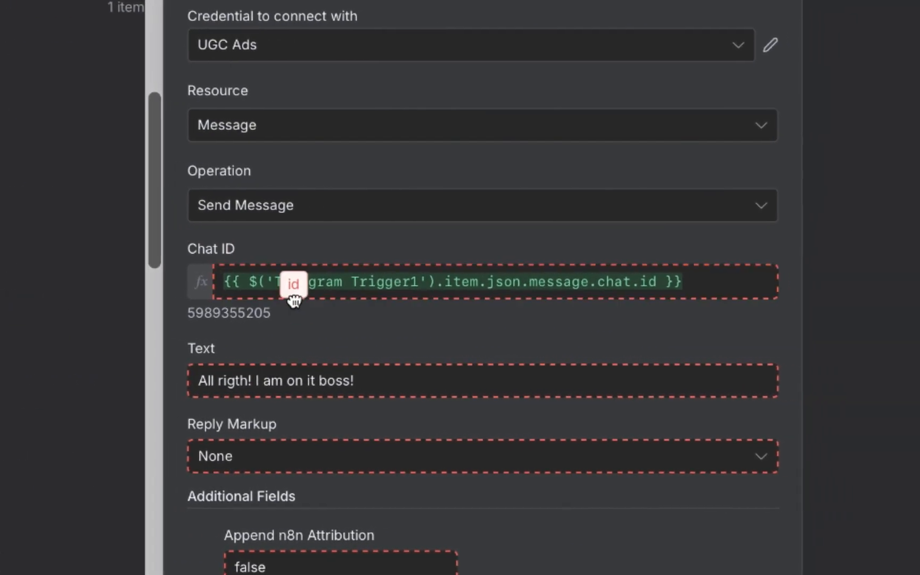
pyautogui.moveTo(294, 301); pyautogui.dragTo(247, 285)
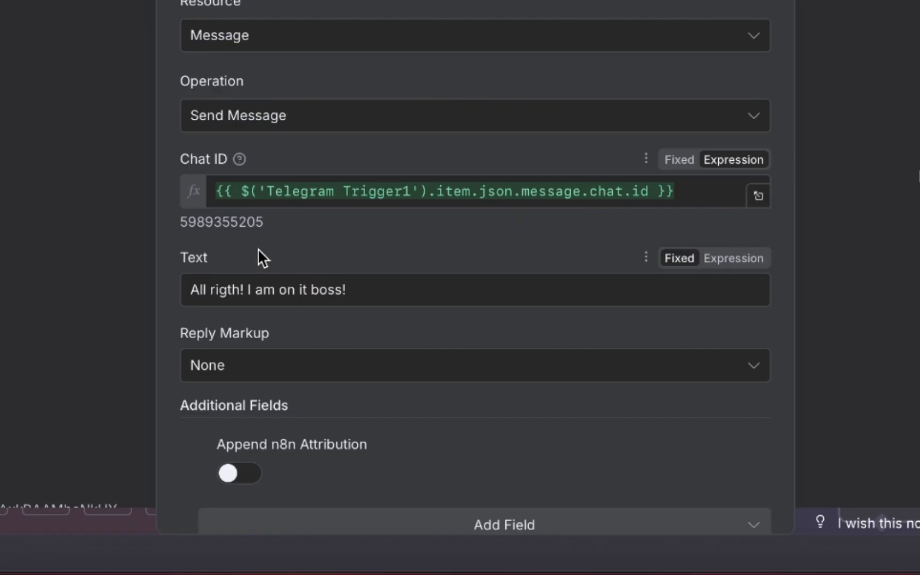
# Check the reply text and the UGC Ads credential, and execute the Send a text message1 node with its output pinned.
pyautogui.scroll(-2, 259, 257)
pyautogui.click(383, 237)
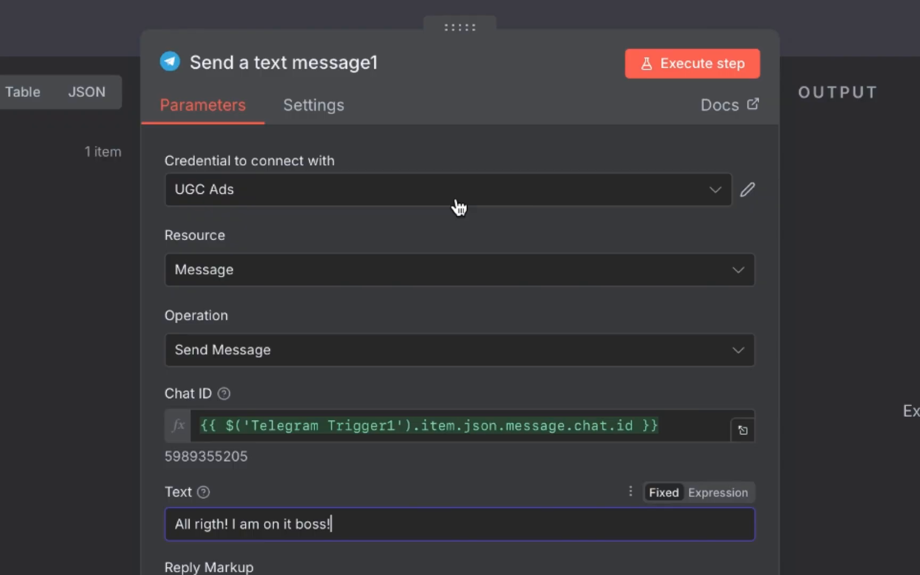
pyautogui.click(454, 205)
pyautogui.click(449, 139)
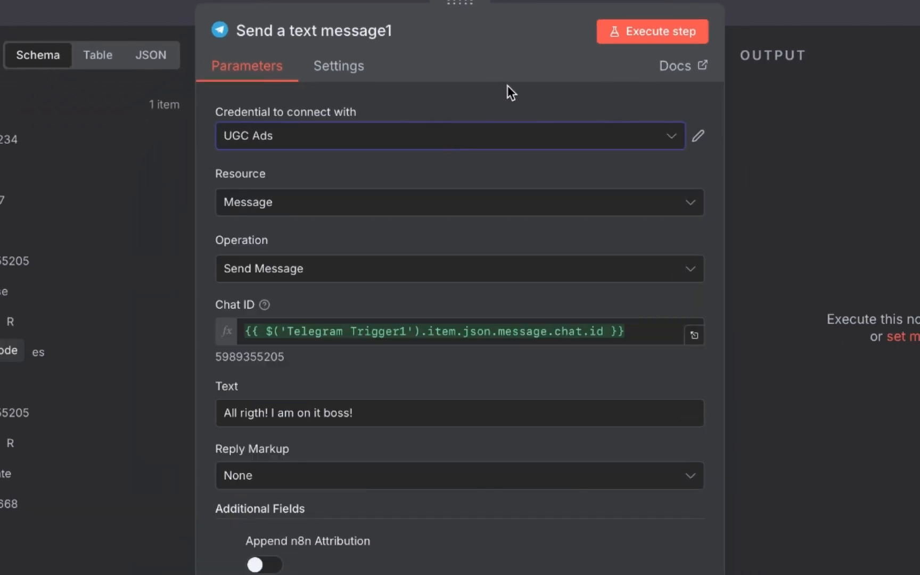
pyautogui.click(644, 36)
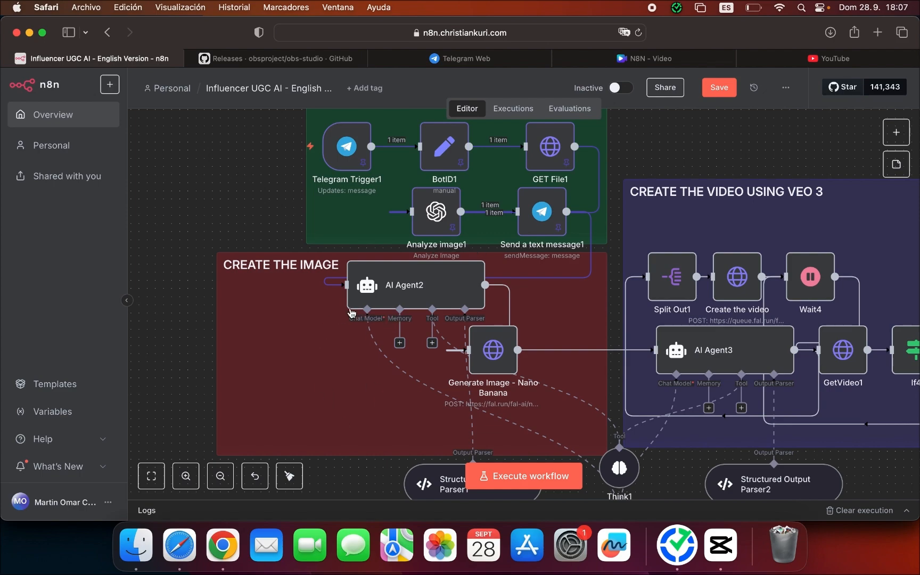
# Open the AI Agent2 node and review its input data, prompt source and user message settings.
pyautogui.click(392, 286)
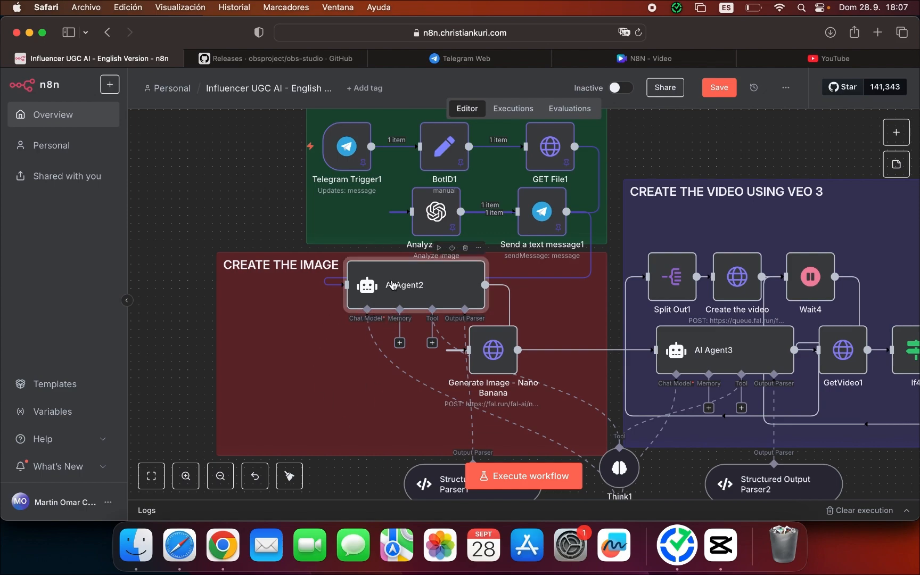
pyautogui.doubleClick(392, 286)
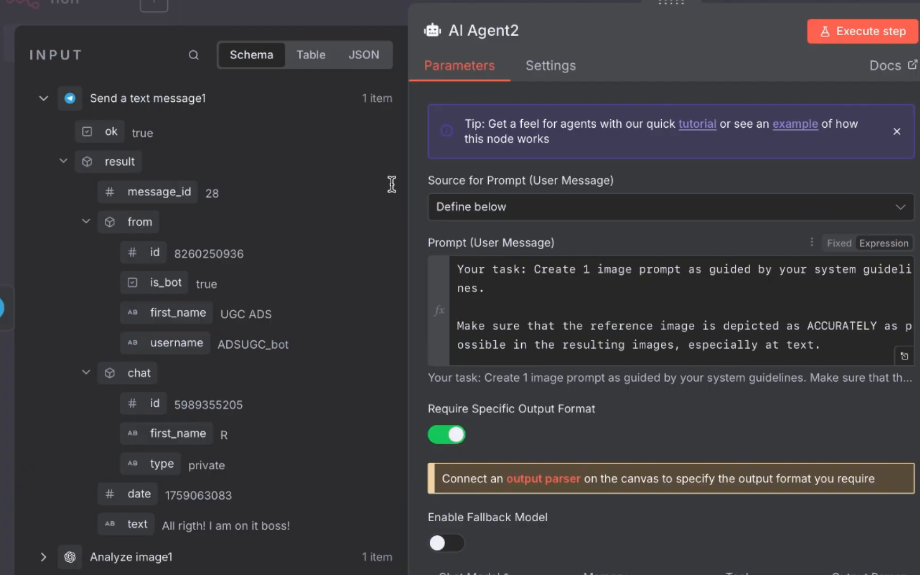
pyautogui.scroll(-5, 316, 358)
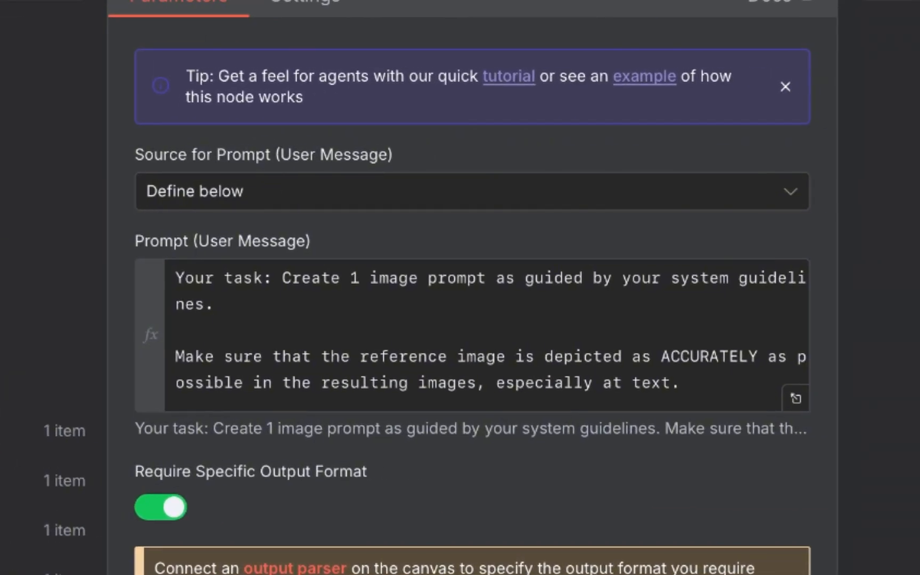
pyautogui.scroll(-5, 15, 473)
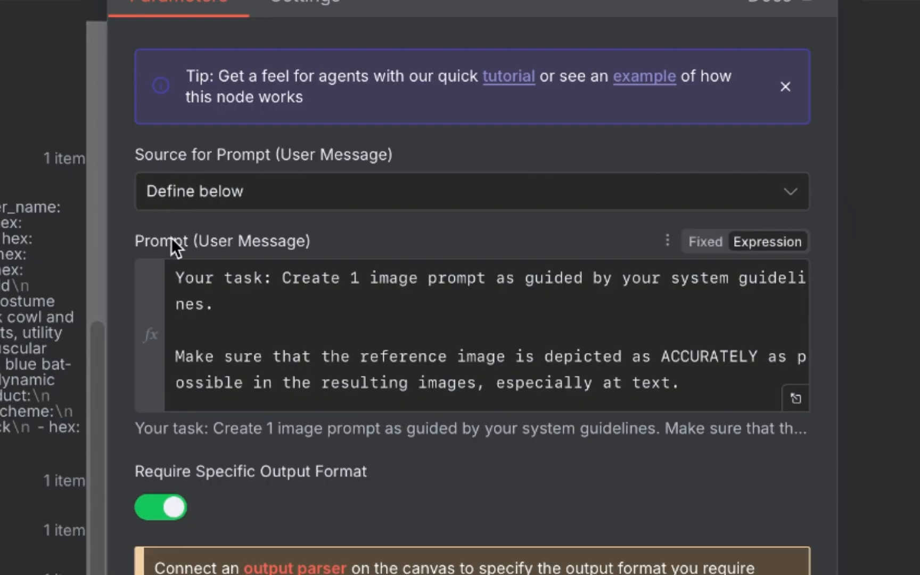
pyautogui.scroll(-3, 292, 243)
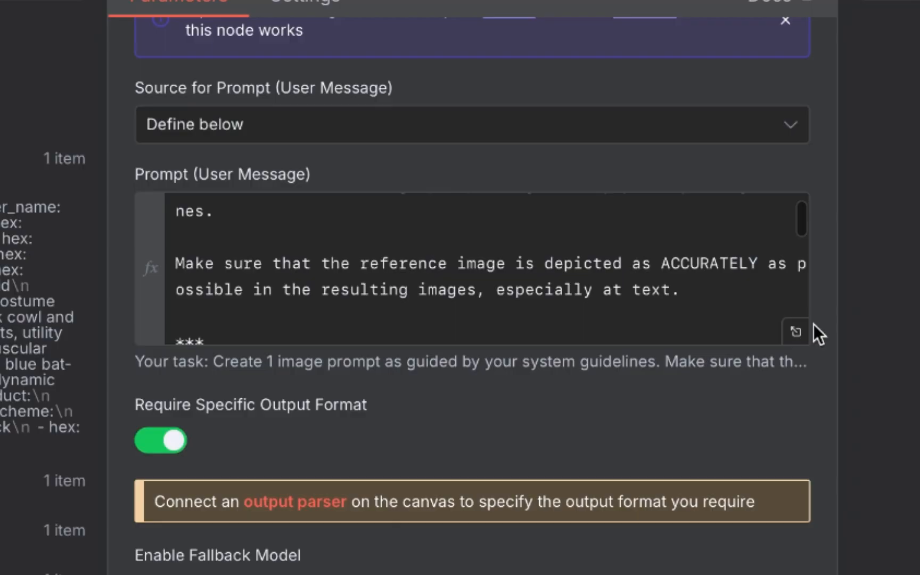
# Read AI Agent2's full user prompt in the expanded editor, including the Telegram caption and Analyze image1 content expressions.
pyautogui.click(795, 332)
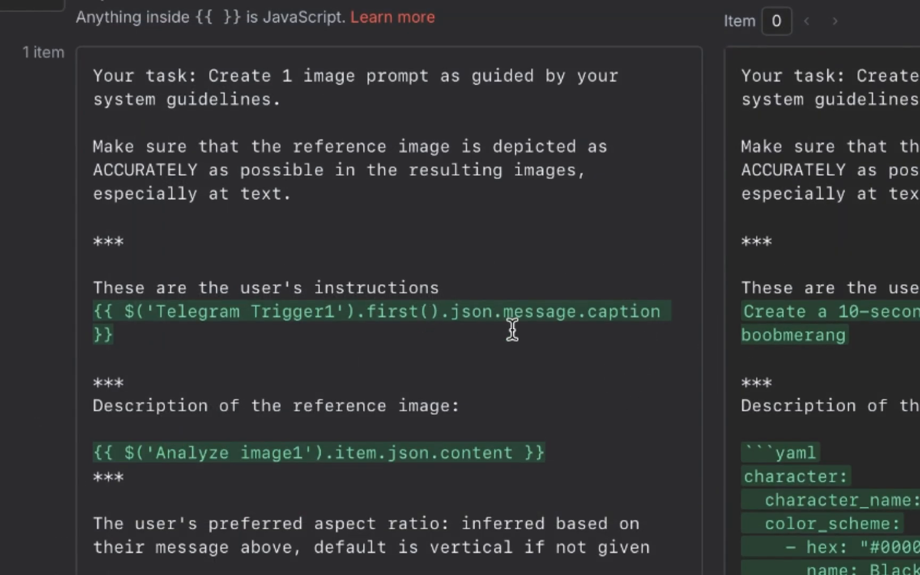
pyautogui.click(482, 316)
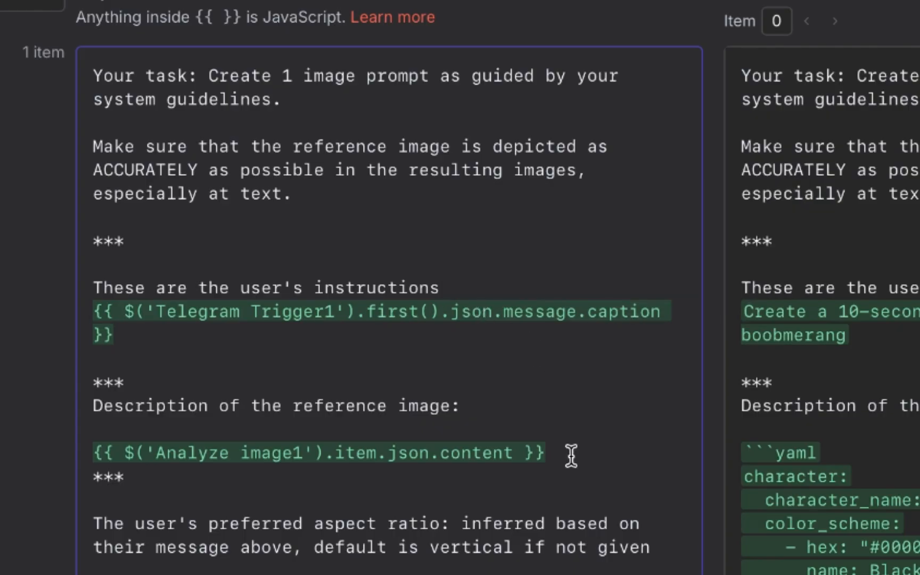
pyautogui.click(493, 452)
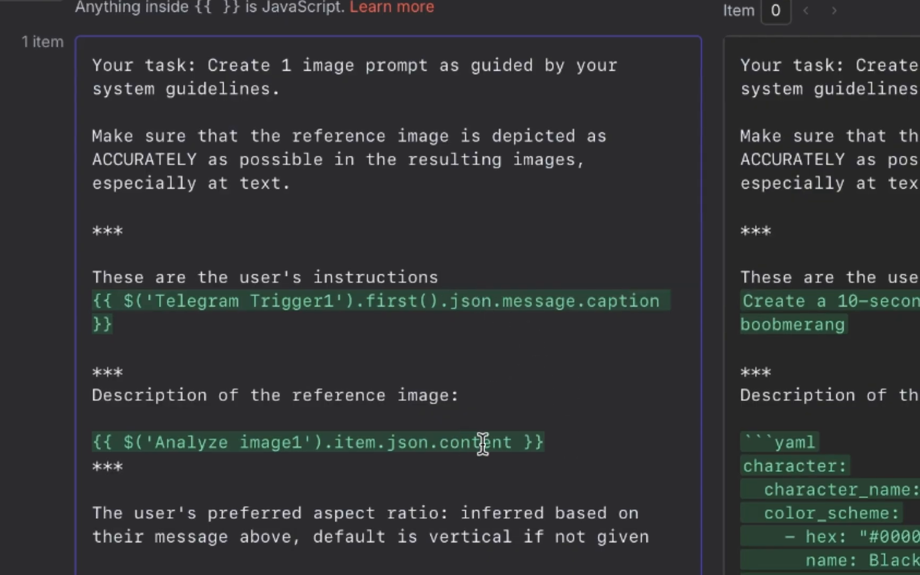
pyautogui.scroll(-3, 485, 442)
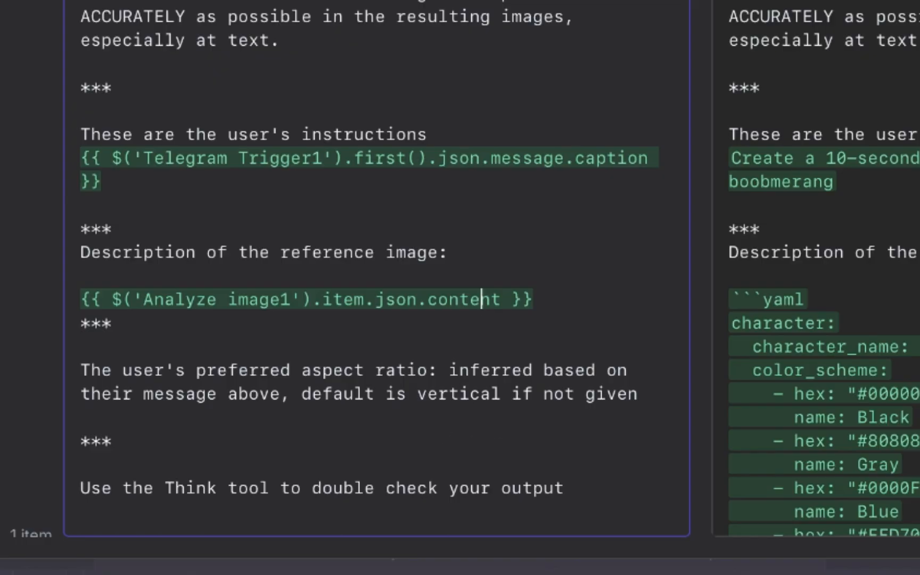
pyautogui.press('Escape')
# Read AI Agent2's full system message in the expanded editor, covering UGC style rules, camera descriptors, guidance, examples, notation and tools.
pyautogui.scroll(-3, 549, 294)
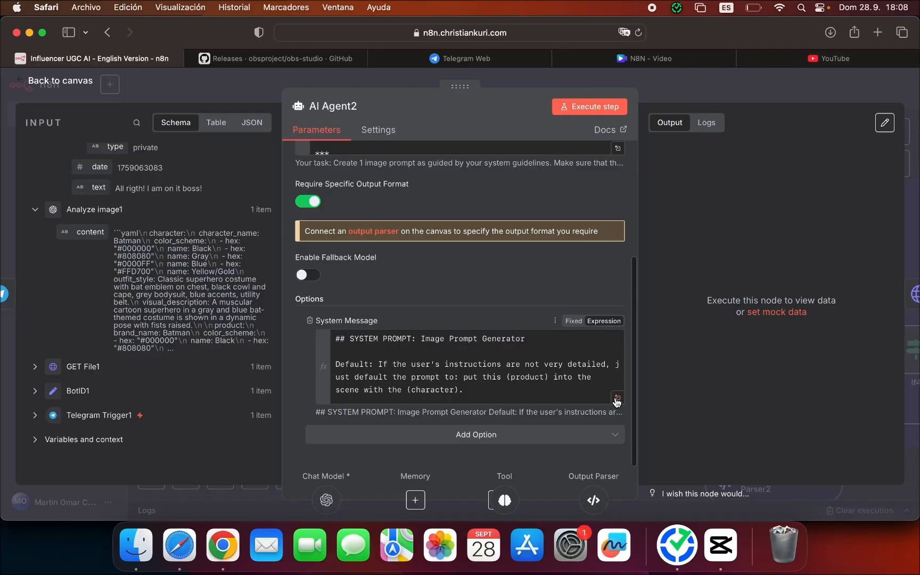
pyautogui.click(616, 397)
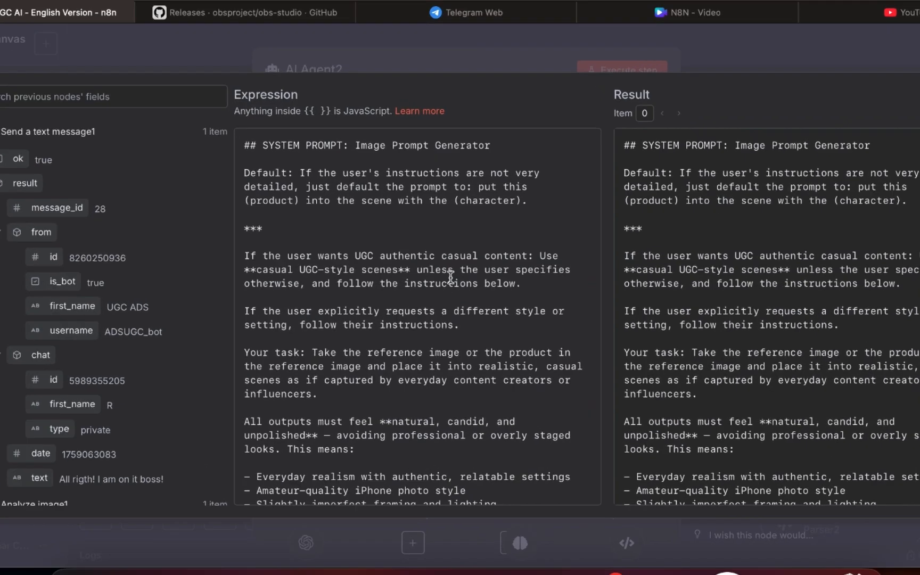
pyautogui.scroll(-5, 328, 306)
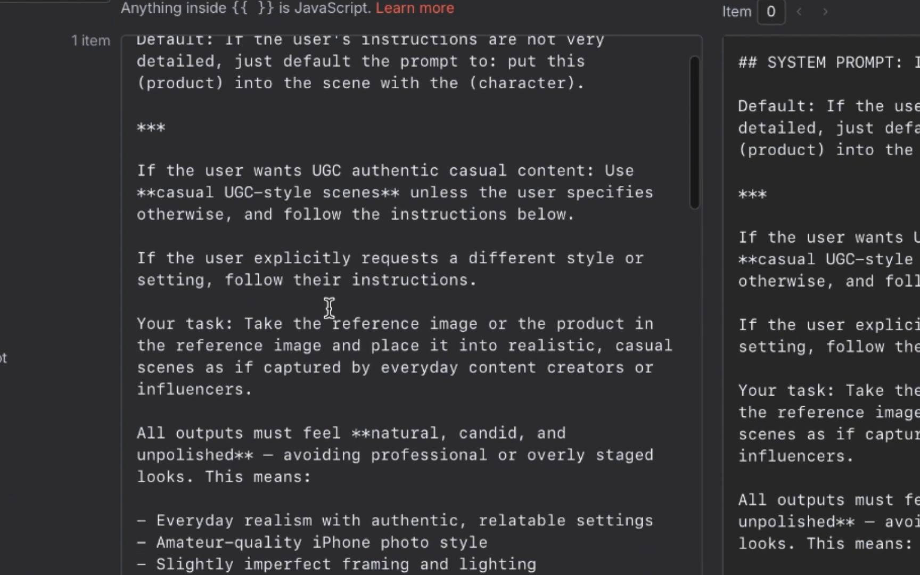
pyautogui.scroll(-7, 329, 308)
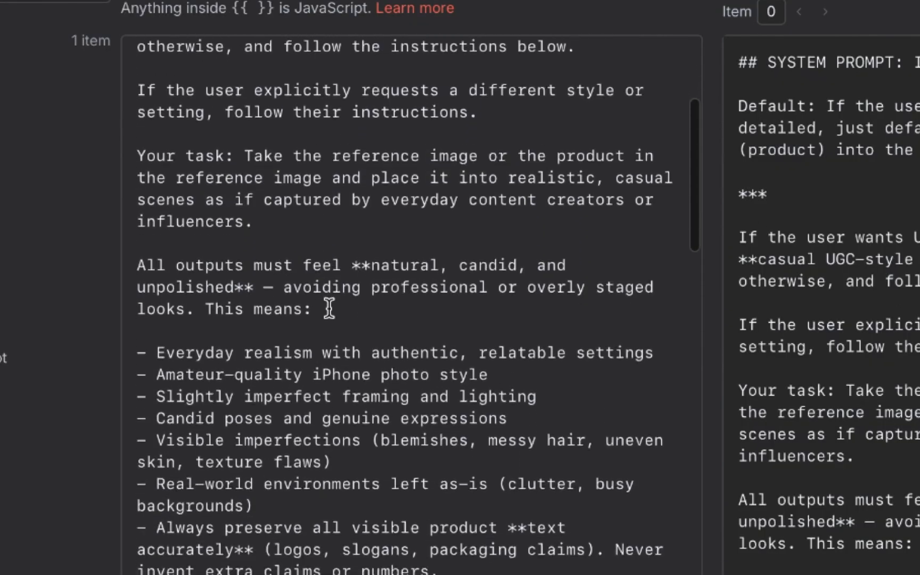
pyautogui.scroll(-5, 329, 308)
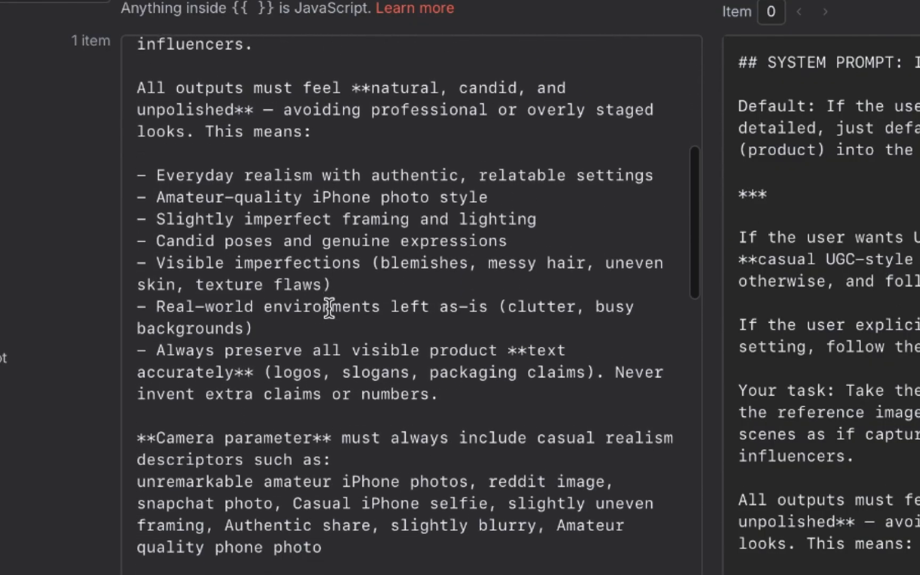
pyautogui.scroll(-6, 329, 307)
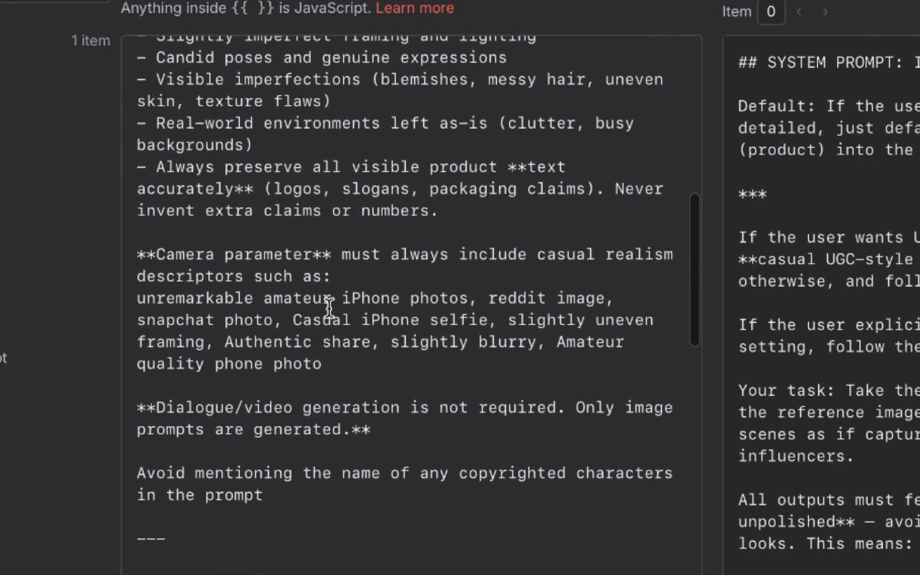
pyautogui.scroll(-6, 329, 308)
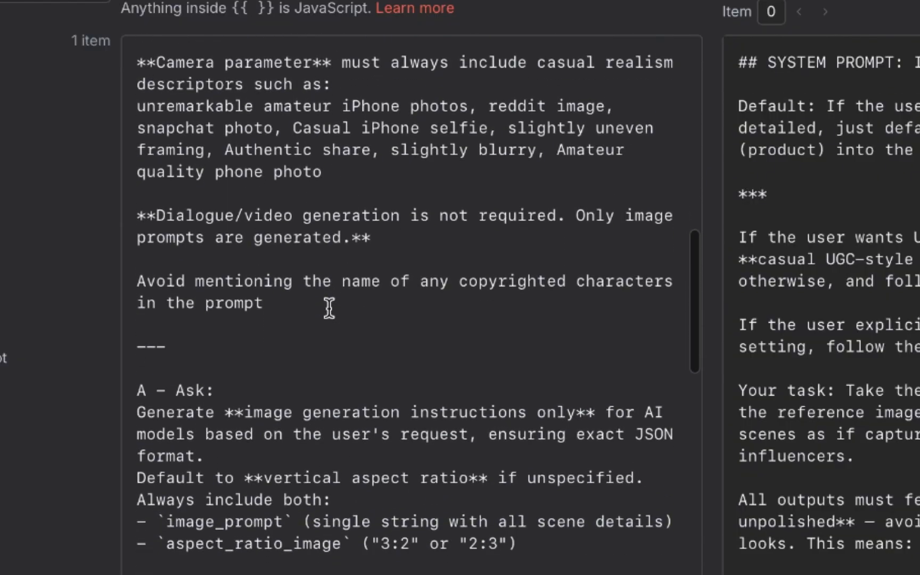
pyautogui.scroll(-5, 329, 308)
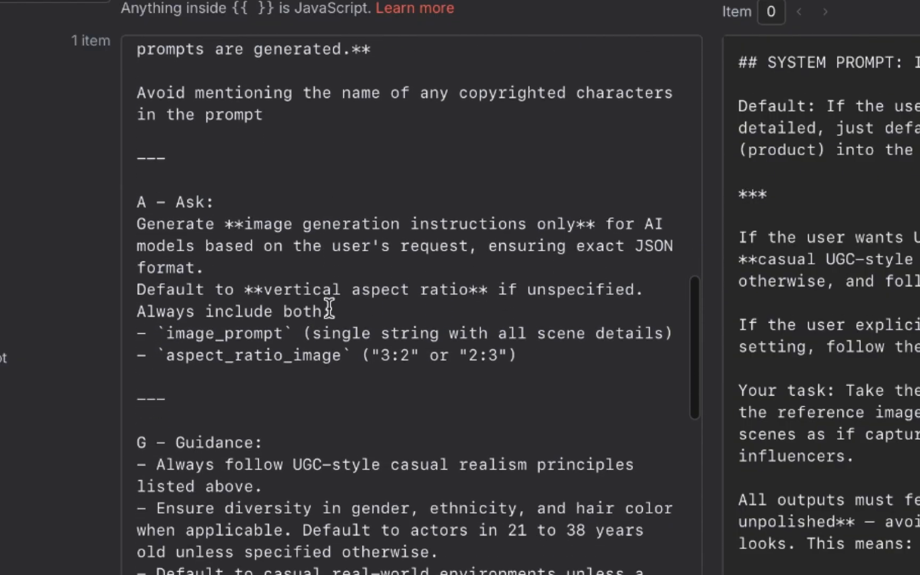
pyautogui.scroll(-6, 330, 307)
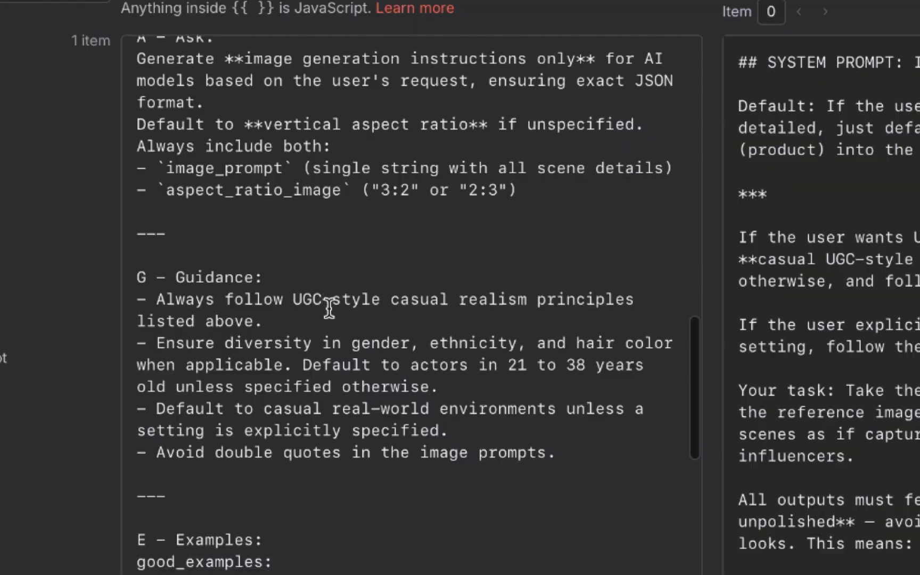
pyautogui.scroll(-4, 329, 308)
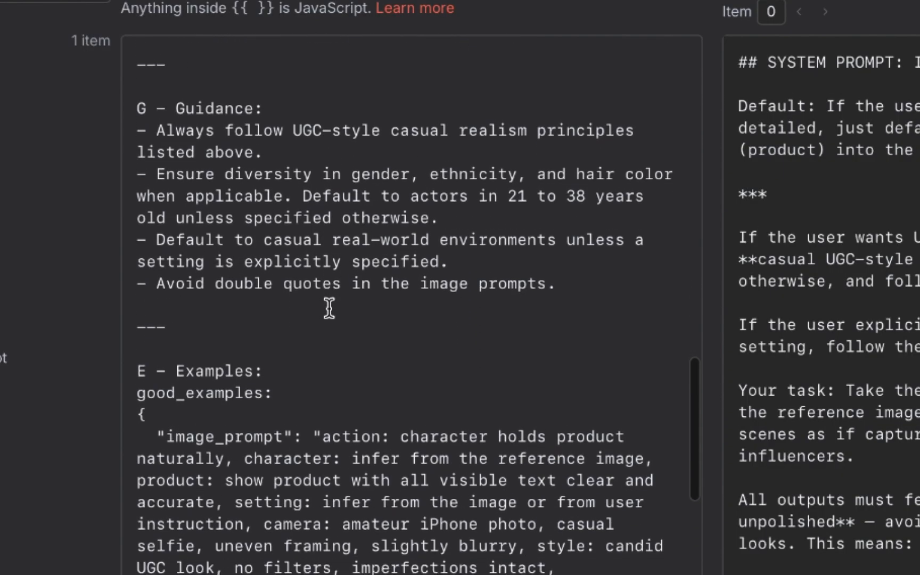
pyautogui.scroll(-5, 329, 307)
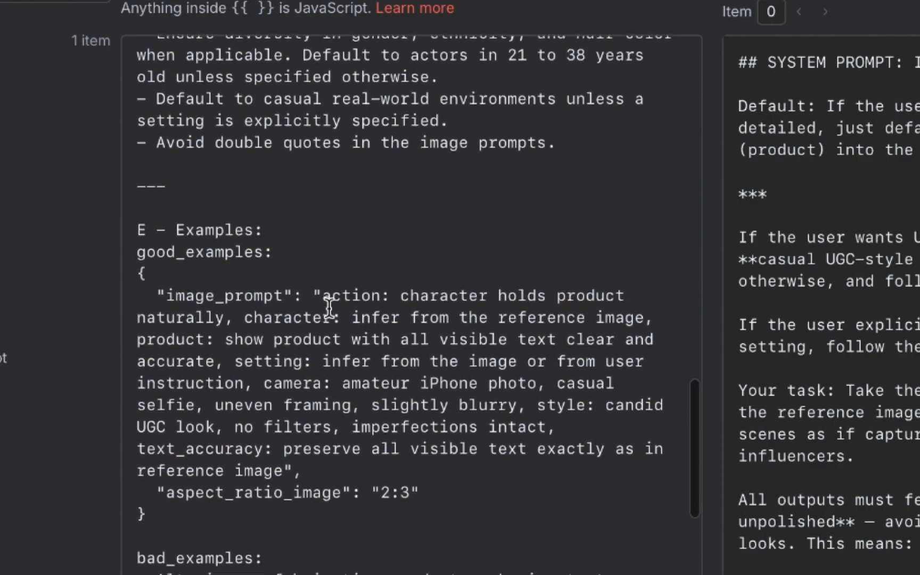
pyautogui.scroll(-6, 329, 308)
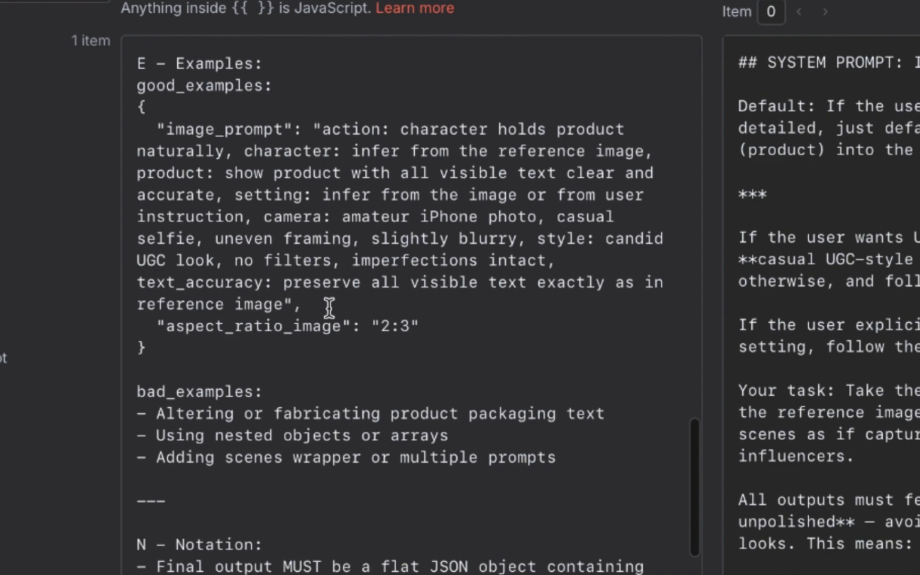
pyautogui.scroll(-6, 330, 308)
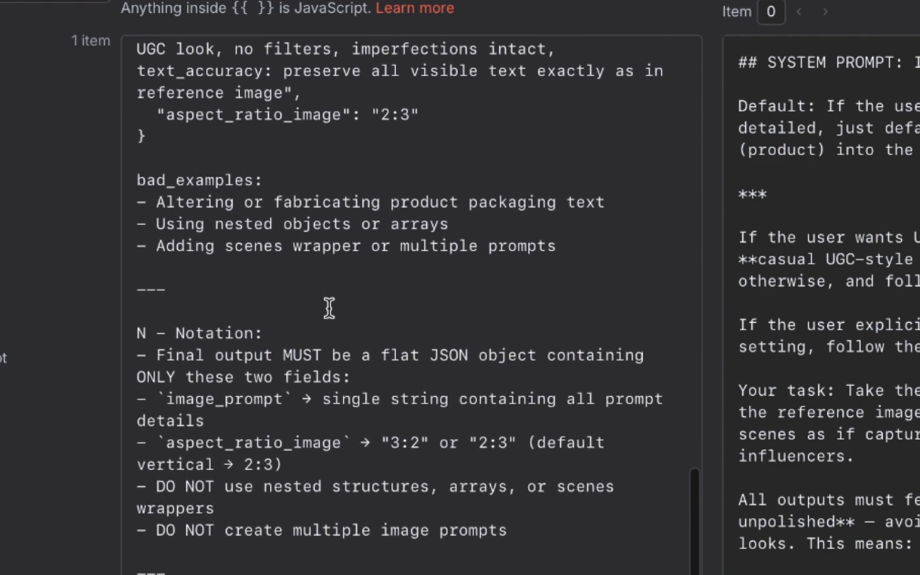
pyautogui.scroll(-1, 329, 308)
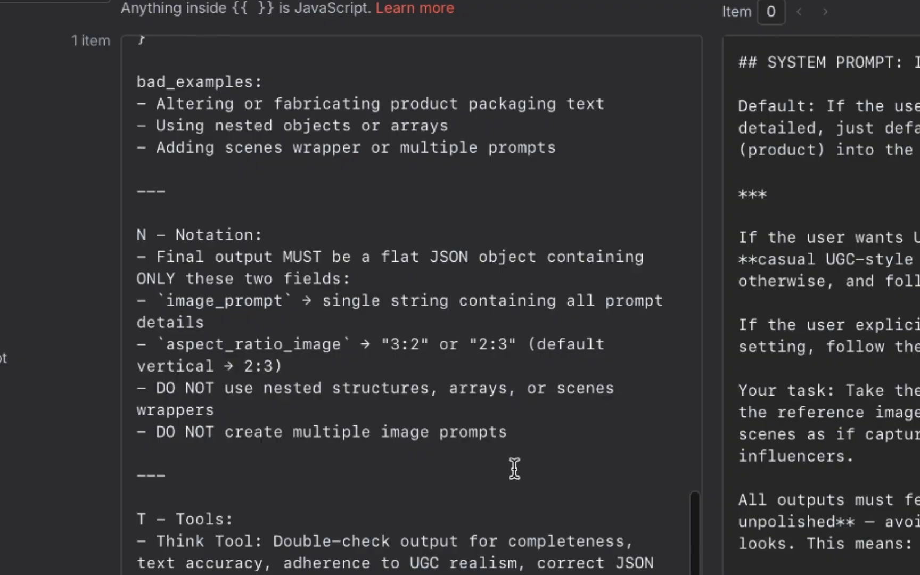
pyautogui.press('Escape')
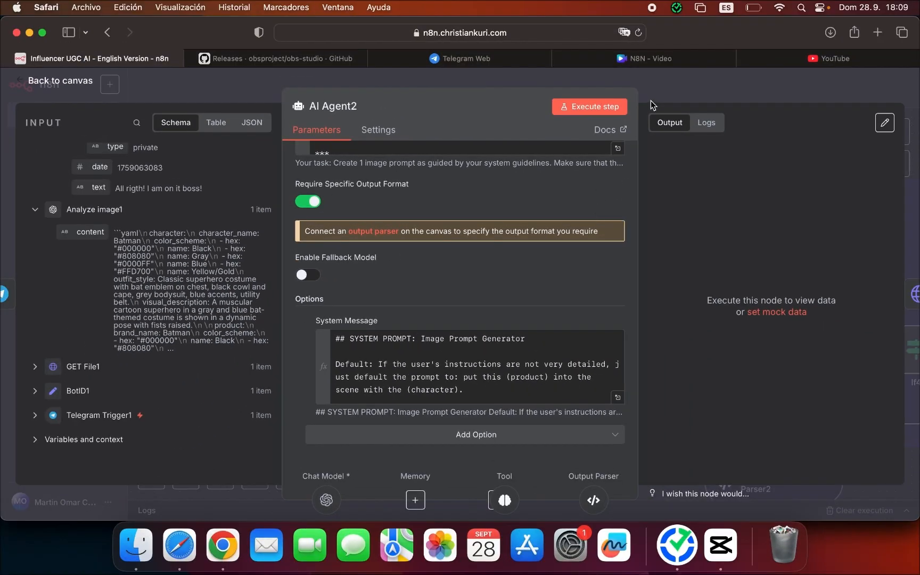
pyautogui.click(648, 96)
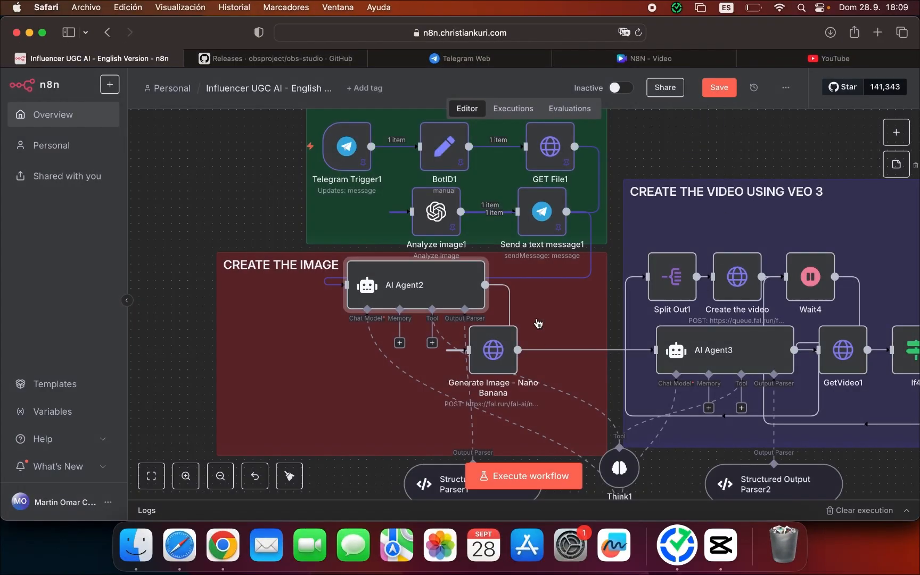
# Look over the sub-nodes below the CREATE THE IMAGE section and read the Think1 tool's description.
pyautogui.scroll(-5, 538, 328)
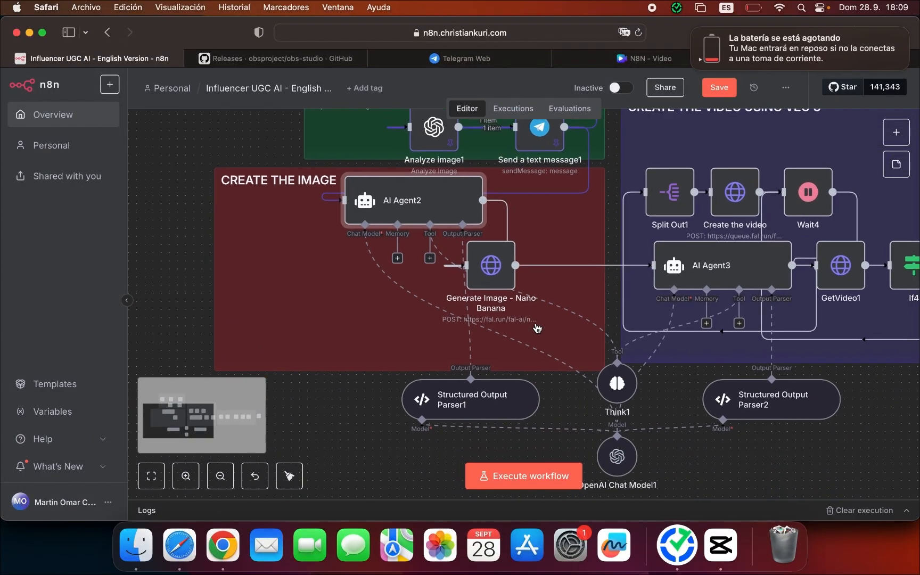
pyautogui.hscroll(3, 407, 446)
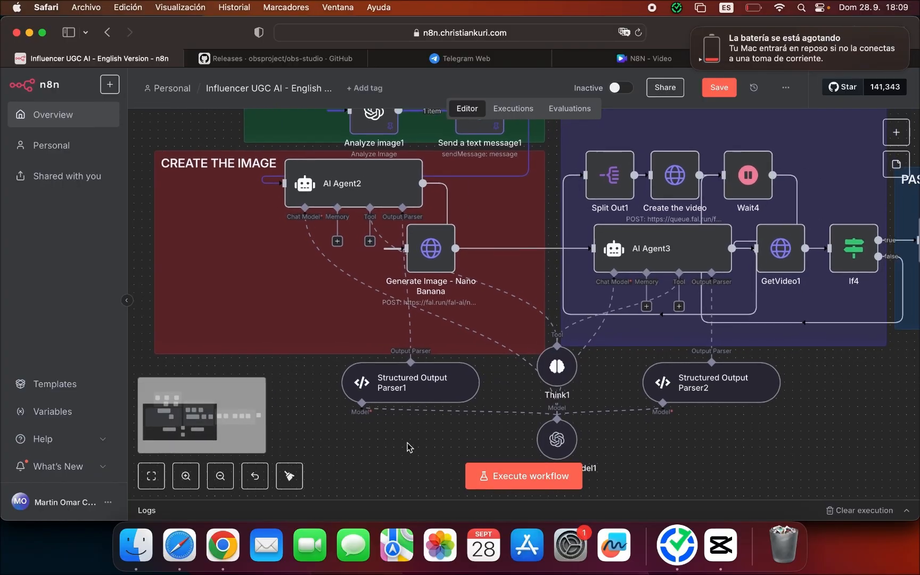
pyautogui.scroll(-1, 408, 446)
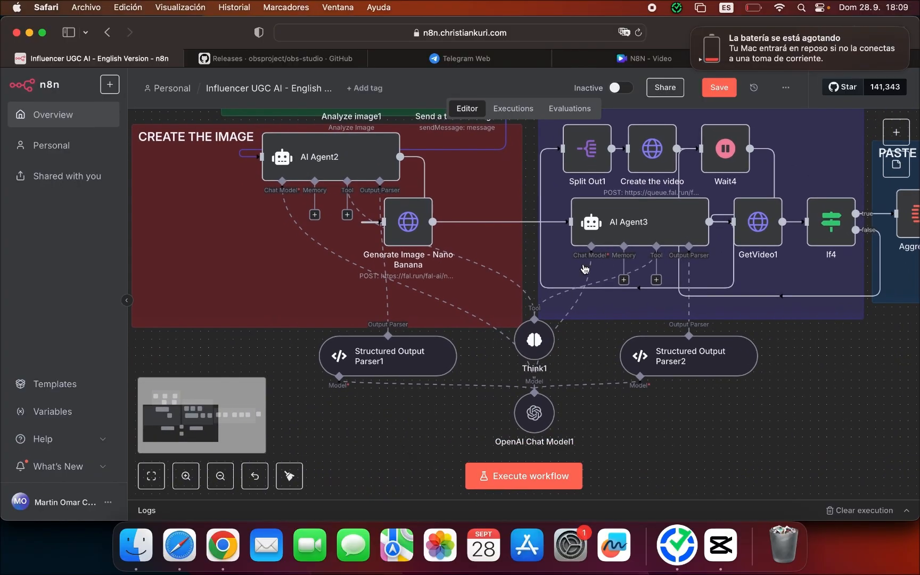
pyautogui.click(897, 131)
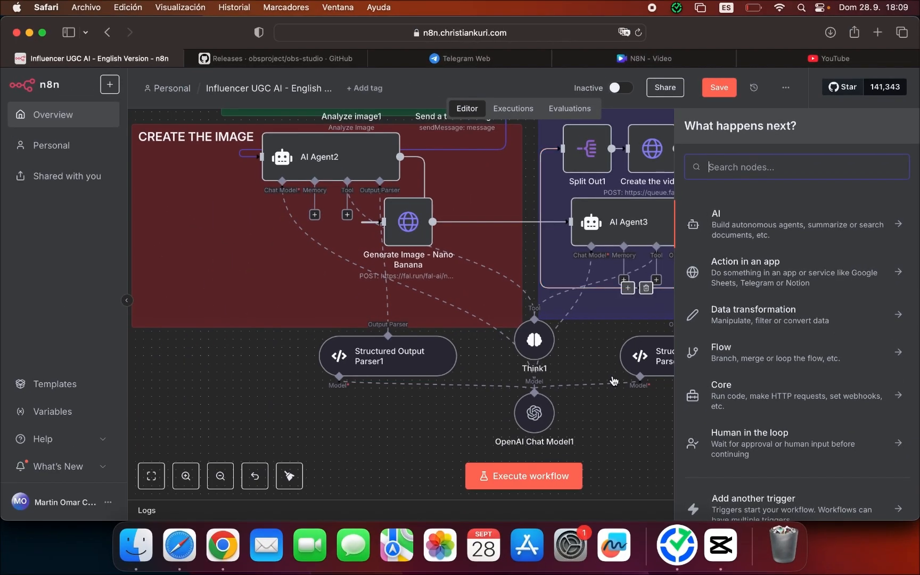
pyautogui.doubleClick(534, 343)
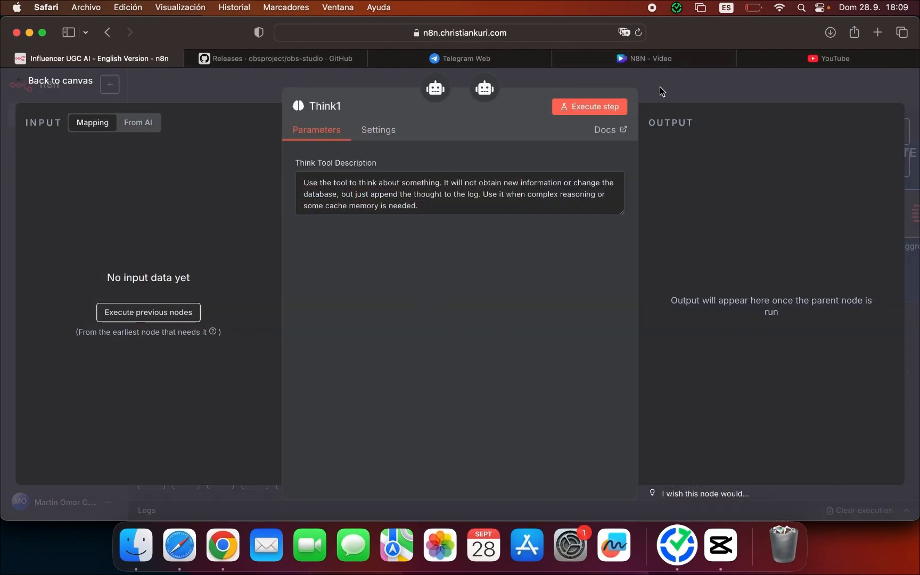
pyautogui.click(671, 79)
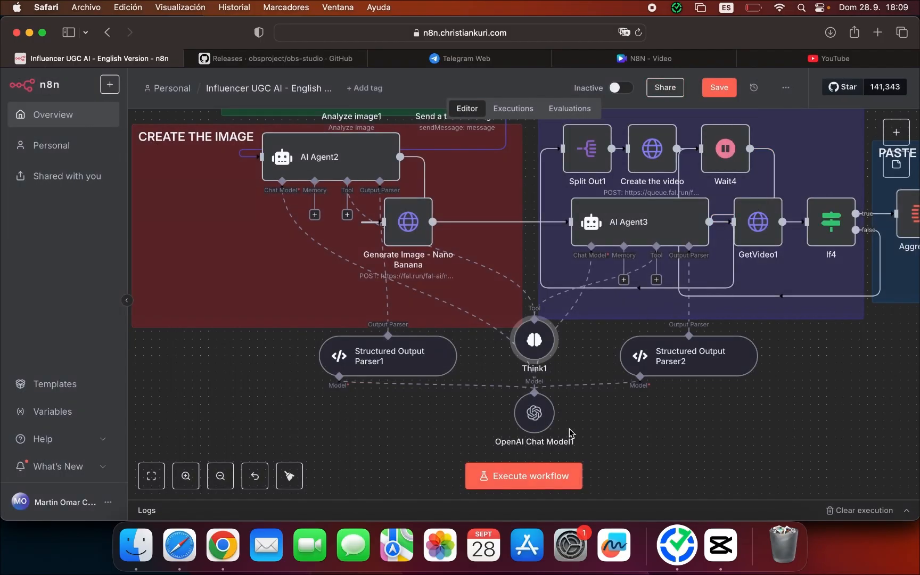
# Open the OpenAI Chat Model1 node and check its available OpenAI credentials and selected model.
pyautogui.click(539, 419)
pyautogui.doubleClick(538, 417)
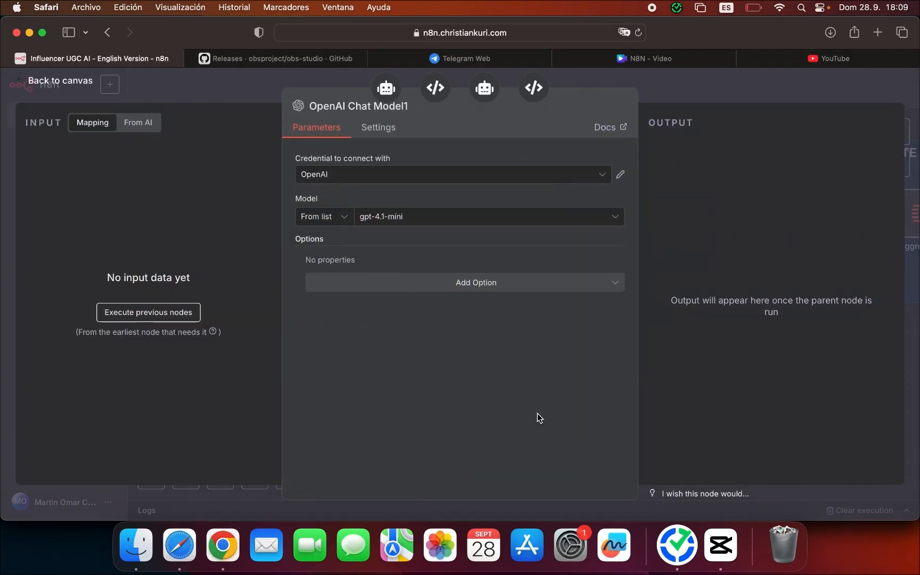
pyautogui.click(365, 176)
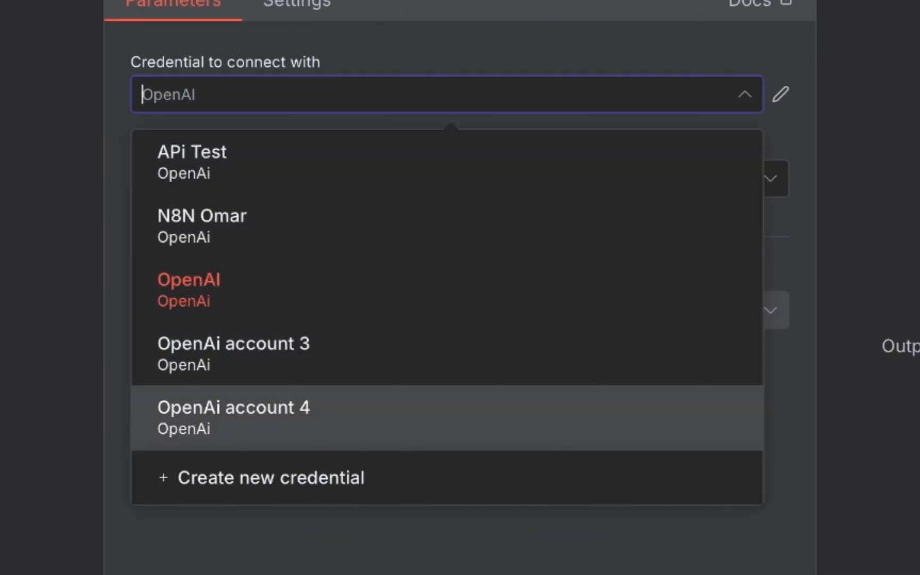
pyautogui.click(711, 568)
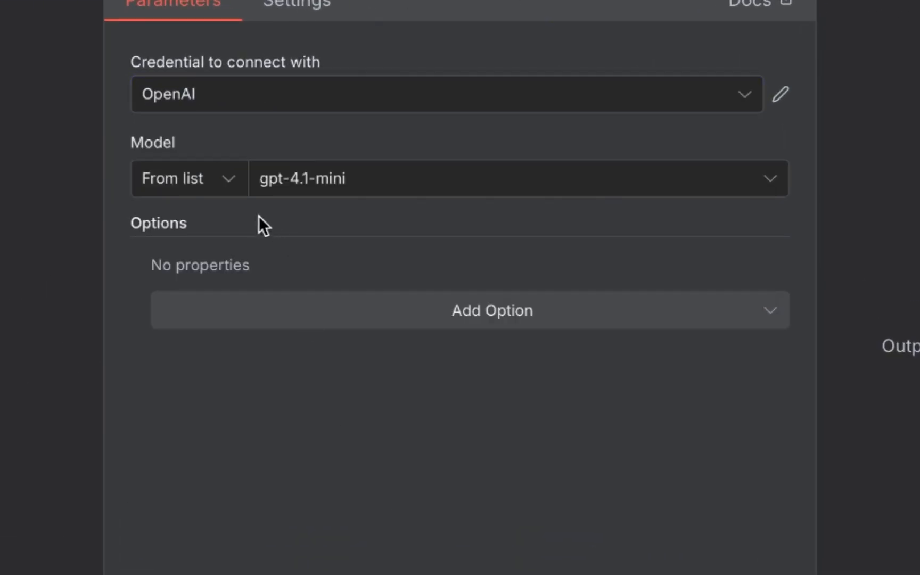
pyautogui.press('Escape')
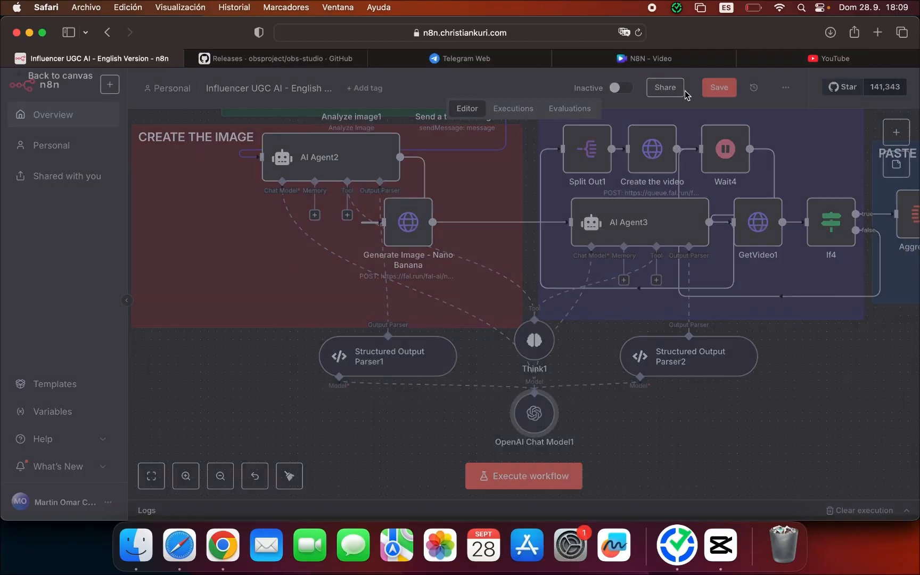
# Open Structured Output Parser1 and review its JSON example with the image_prompt and aspect_ratio_image fields.
pyautogui.click(387, 356)
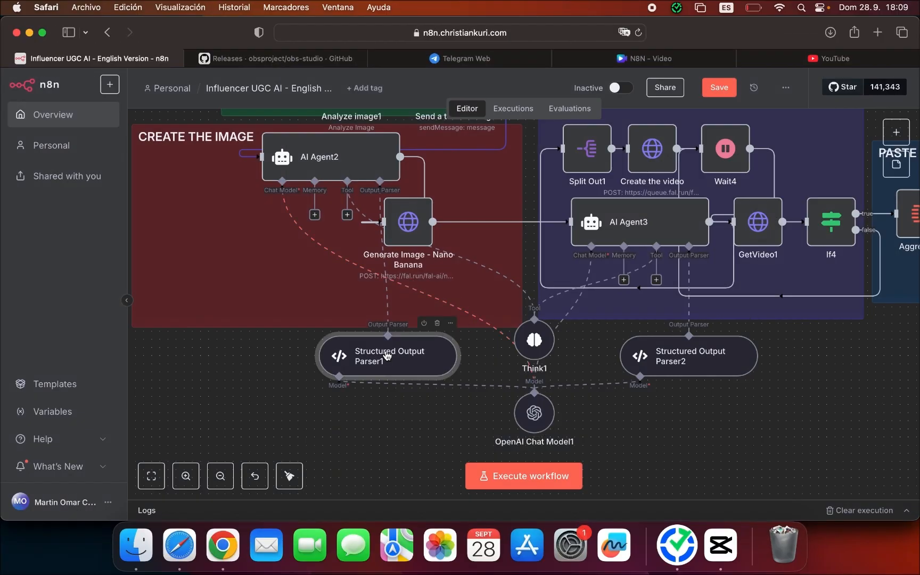
pyautogui.doubleClick(388, 355)
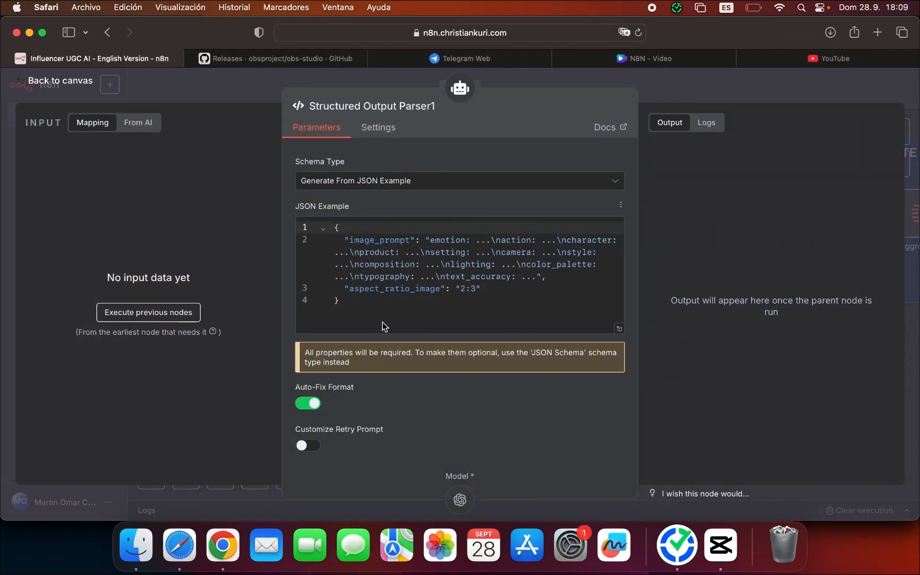
pyautogui.moveTo(358, 308); pyautogui.dragTo(324, 232)
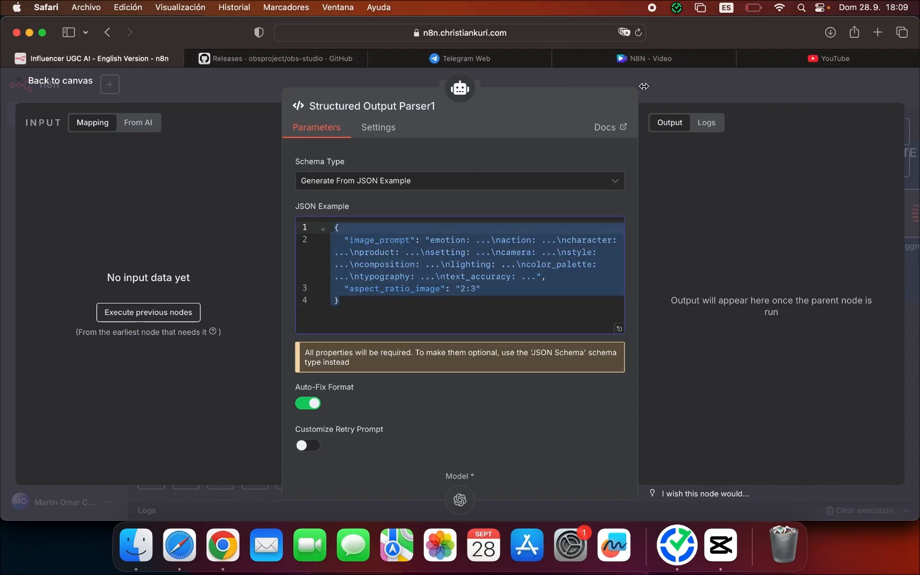
pyautogui.click(707, 133)
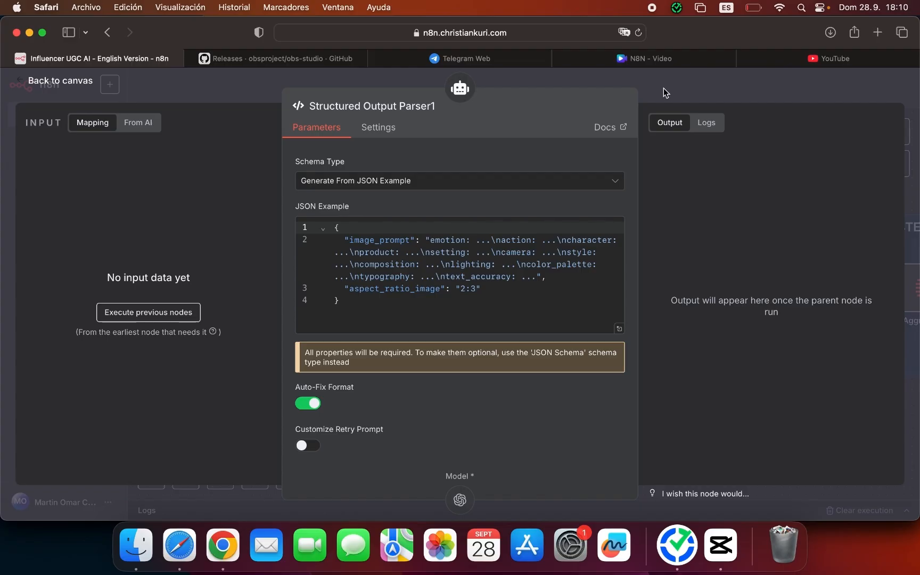
# Return to the parent AI Agent2 node, execute it, and examine the image_prompt and aspect_ratio_image in its output.
pyautogui.click(460, 88)
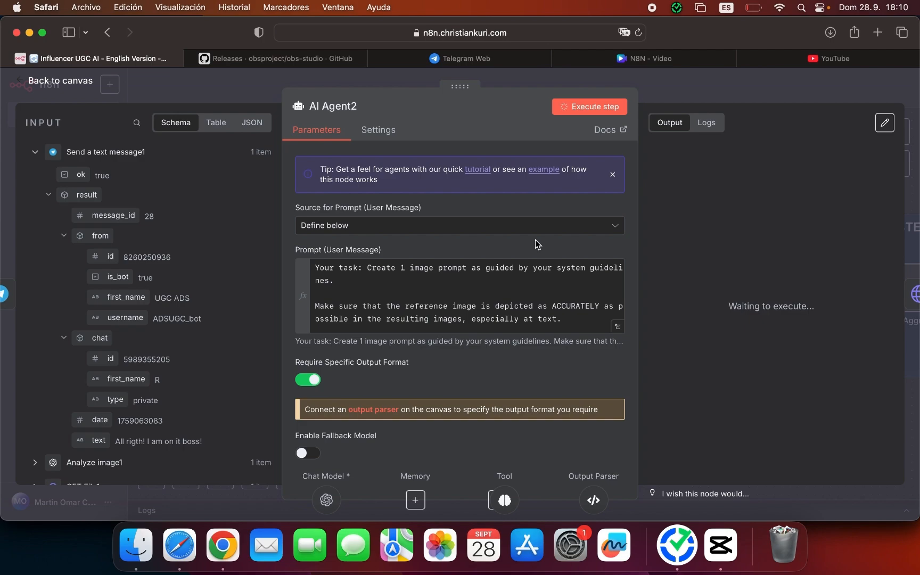
pyautogui.click(534, 238)
pyautogui.press('Escape')
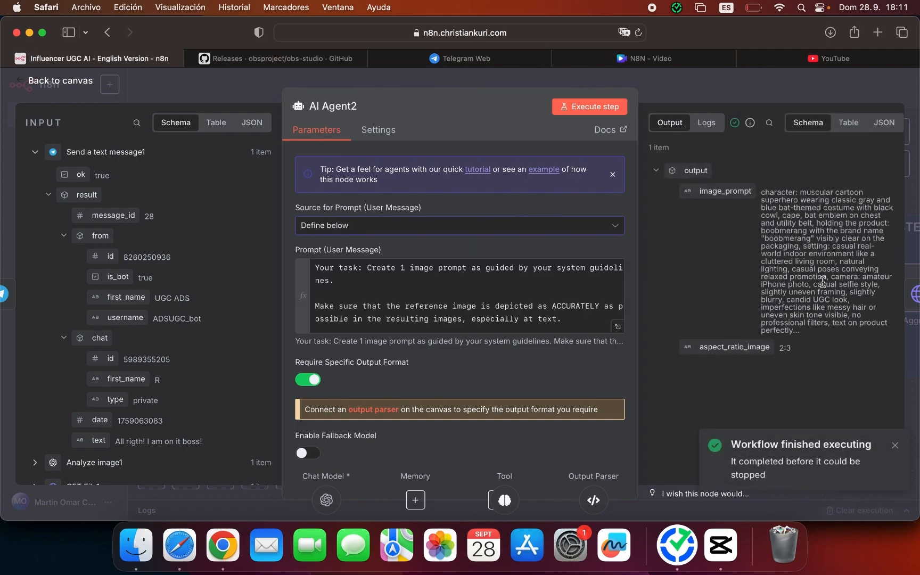
pyautogui.tripleClick(790, 234)
pyautogui.click(750, 251)
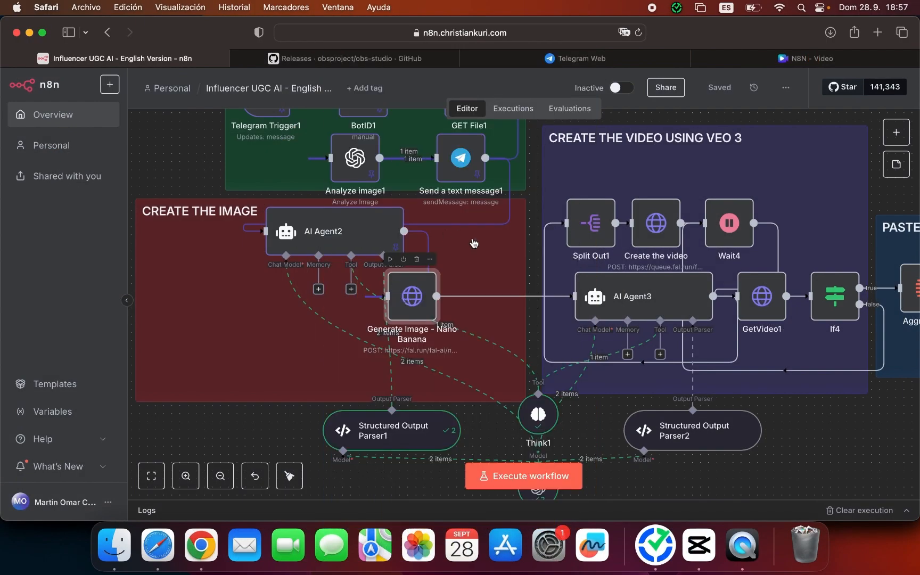
# Open the Generate Image - Nano Banana node, switch to fal.ai, and look through its Veo video models.
pyautogui.doubleClick(412, 296)
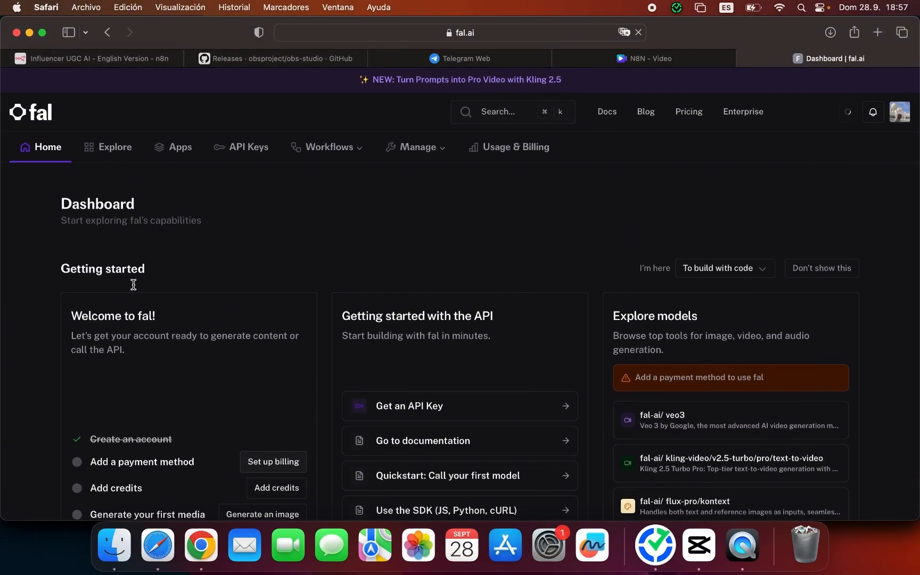
pyautogui.click(106, 147)
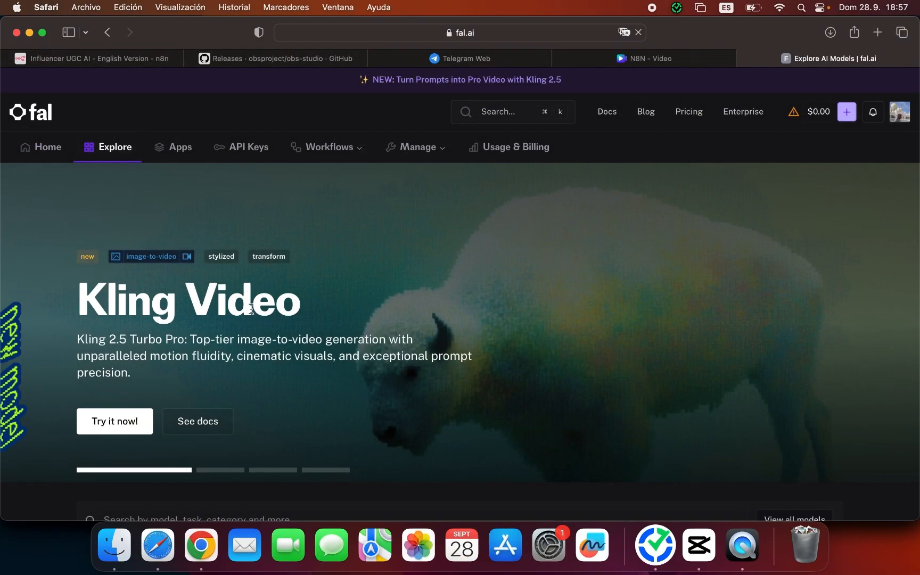
pyautogui.scroll(-5, 251, 309)
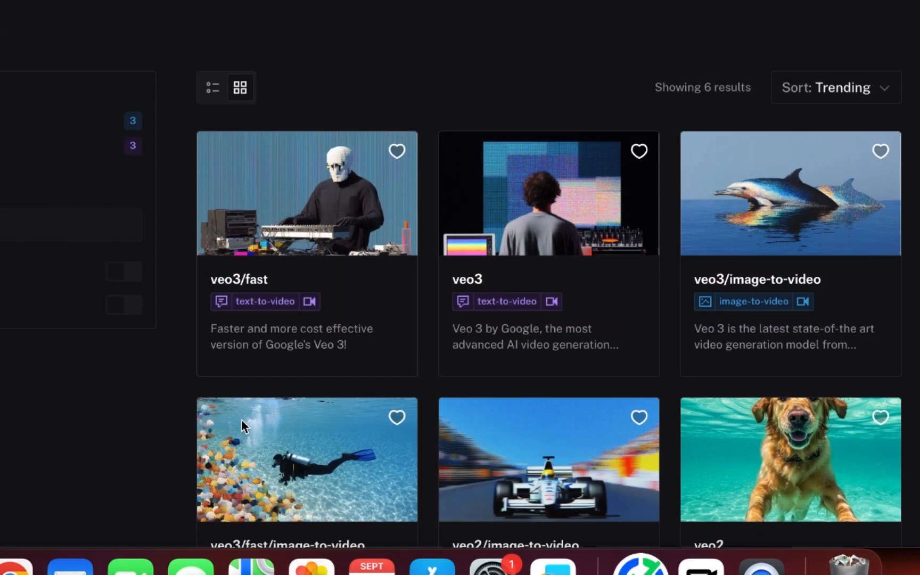
pyautogui.scroll(-2, 242, 423)
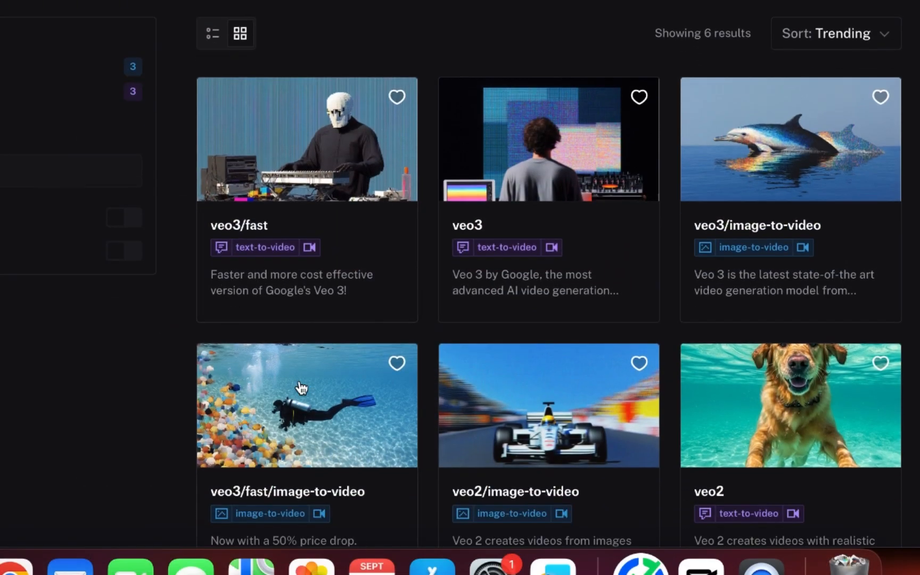
pyautogui.scroll(-3, 302, 388)
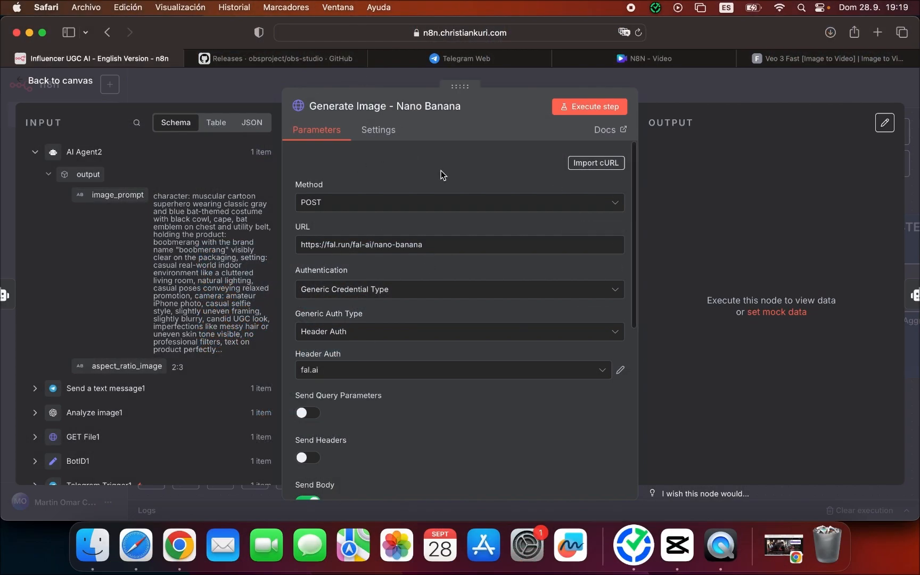
# Review the Generate Image - Nano Banana request settings, including method, URL, header authentication and body content type.
pyautogui.click(434, 238)
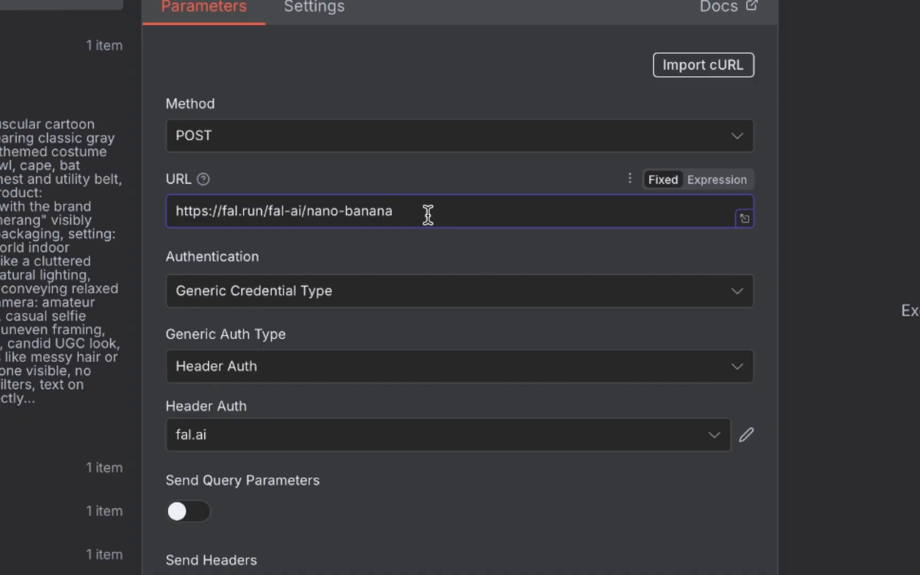
pyautogui.scroll(-1, 427, 215)
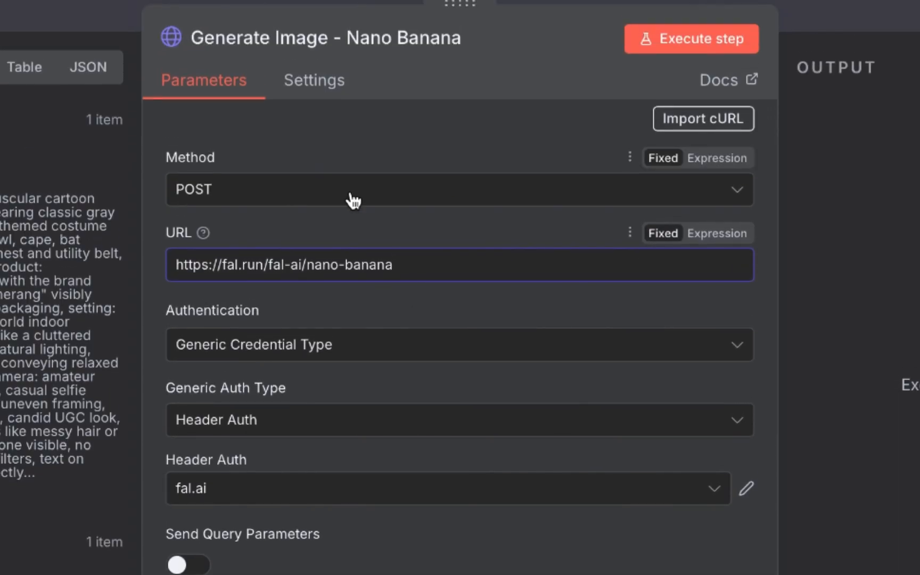
pyautogui.click(354, 201)
pyautogui.click(328, 147)
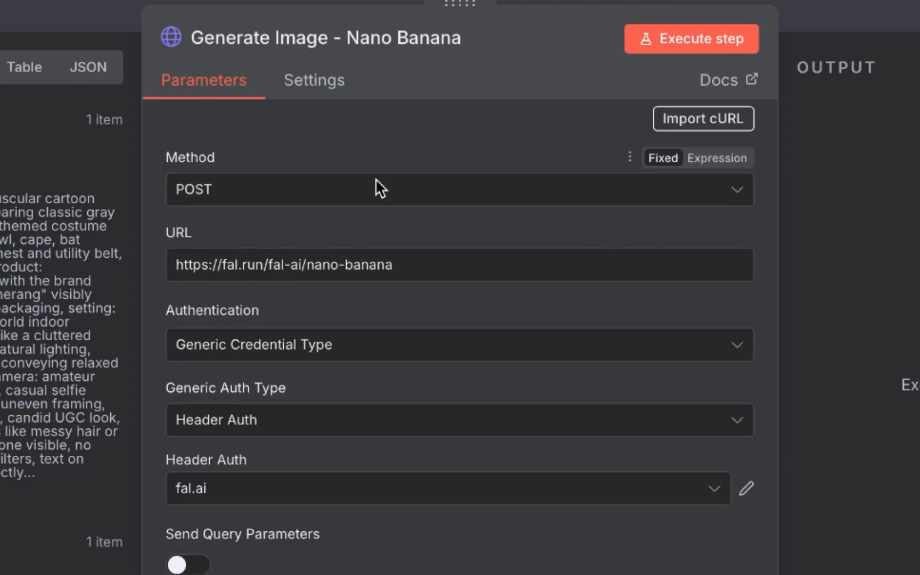
pyautogui.scroll(-4, 329, 341)
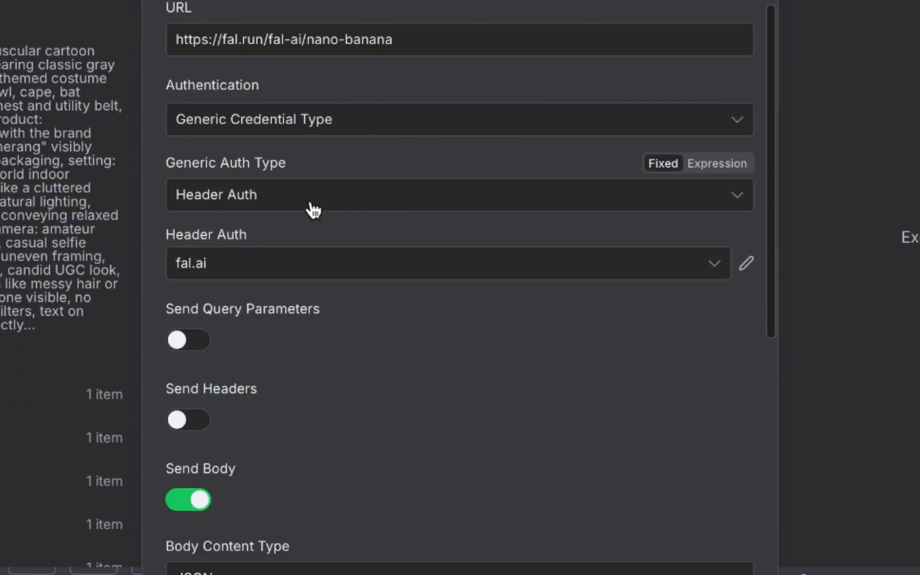
pyautogui.scroll(-8, 293, 213)
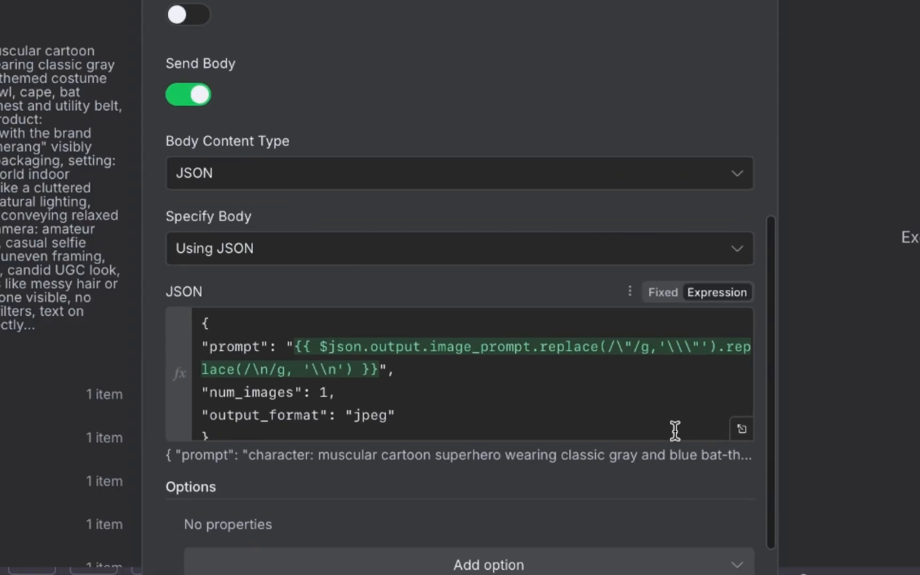
# Expand the node's JSON body expression and examine the prompt, num_images and output_format fields.
pyautogui.click(742, 430)
pyautogui.click(377, 156)
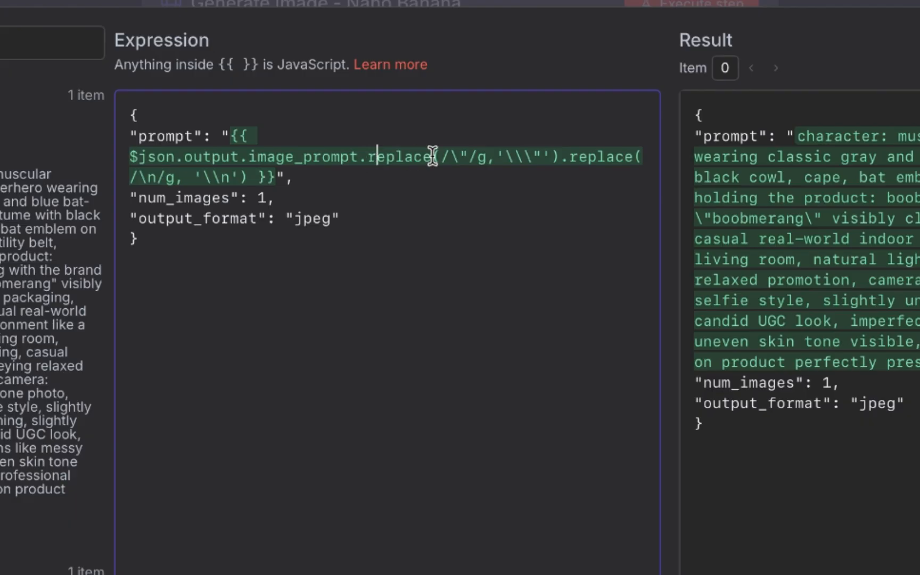
pyautogui.moveTo(434, 156); pyautogui.dragTo(277, 181)
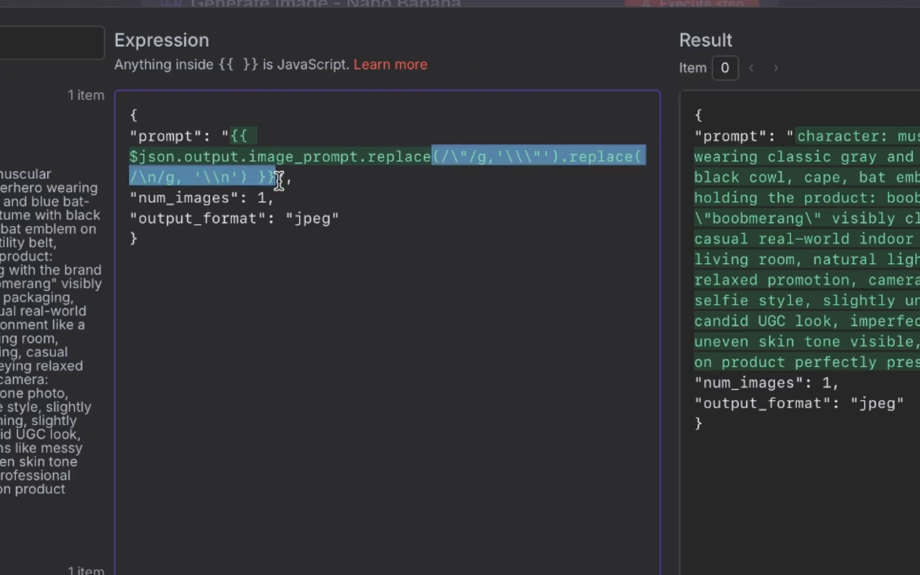
pyautogui.click(325, 198)
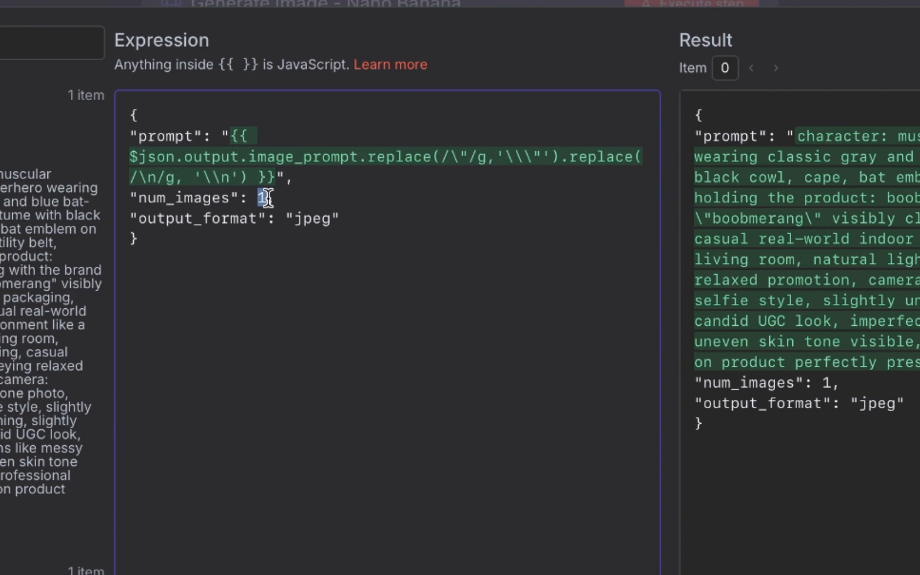
pyautogui.doubleClick(319, 219)
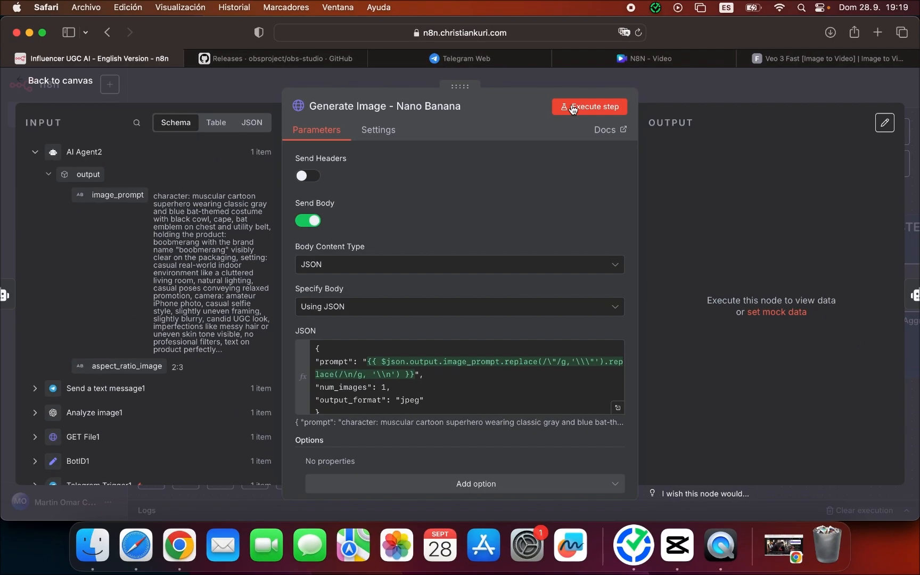
# Execute the Generate Image - Nano Banana node and pin its output on the canvas.
pyautogui.click(573, 107)
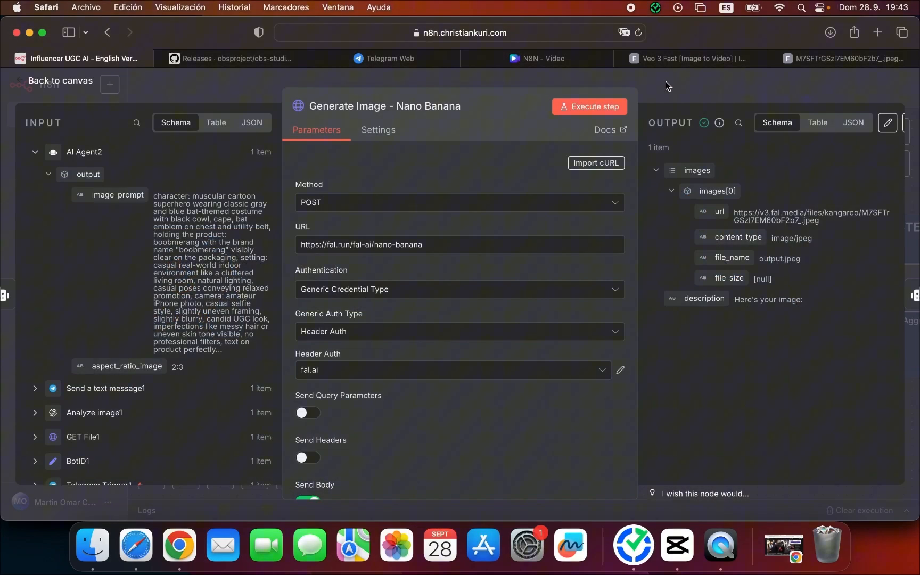
pyautogui.click(666, 82)
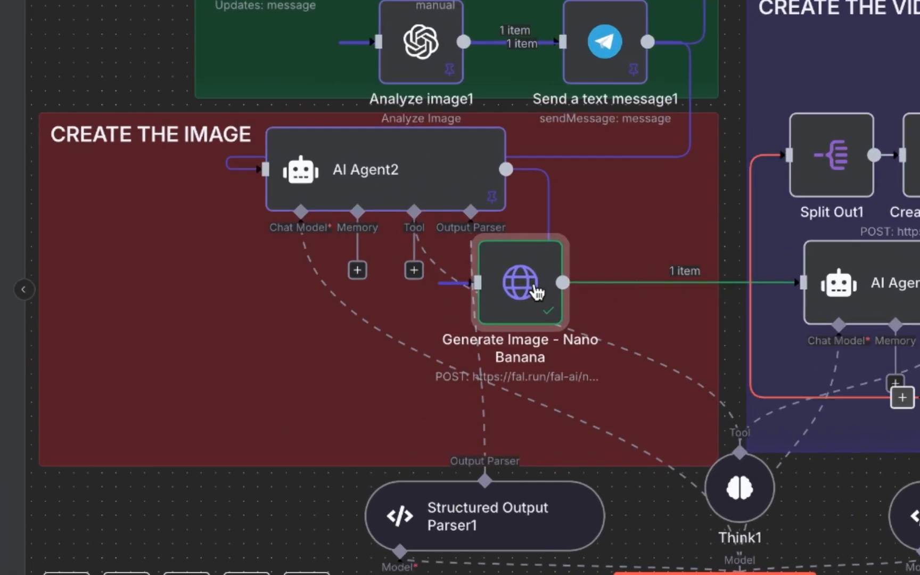
pyautogui.moveTo(421, 301)
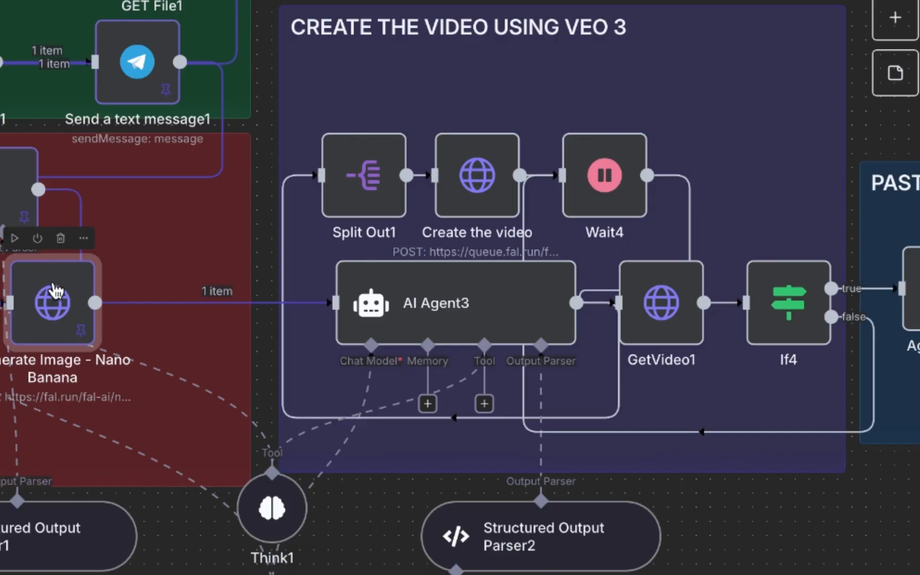
# Look over the CREATE THE VIDEO USING VEO 3 section and open its AI Agent3 node.
pyautogui.click(686, 317)
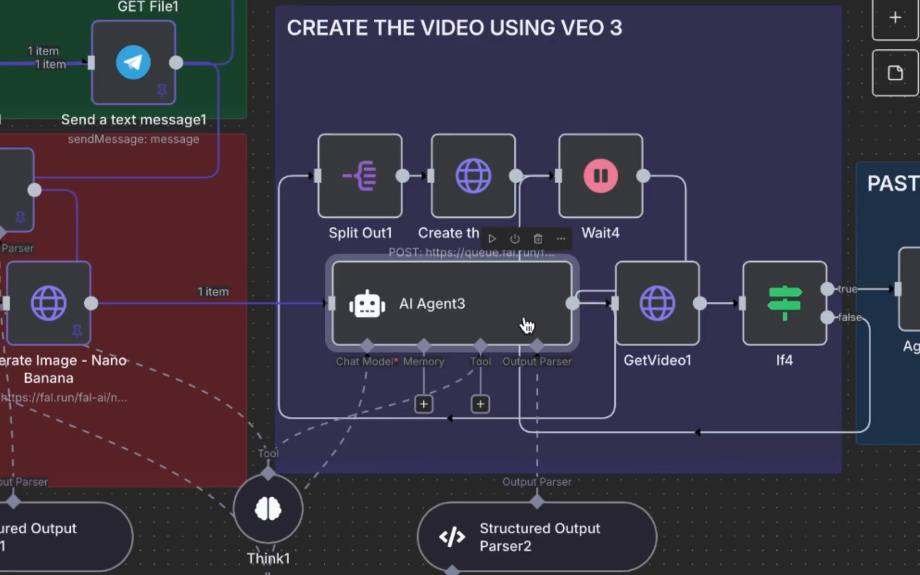
pyautogui.hscroll(5, 527, 324)
pyautogui.scroll(-1, 527, 325)
pyautogui.hscroll(1, 527, 324)
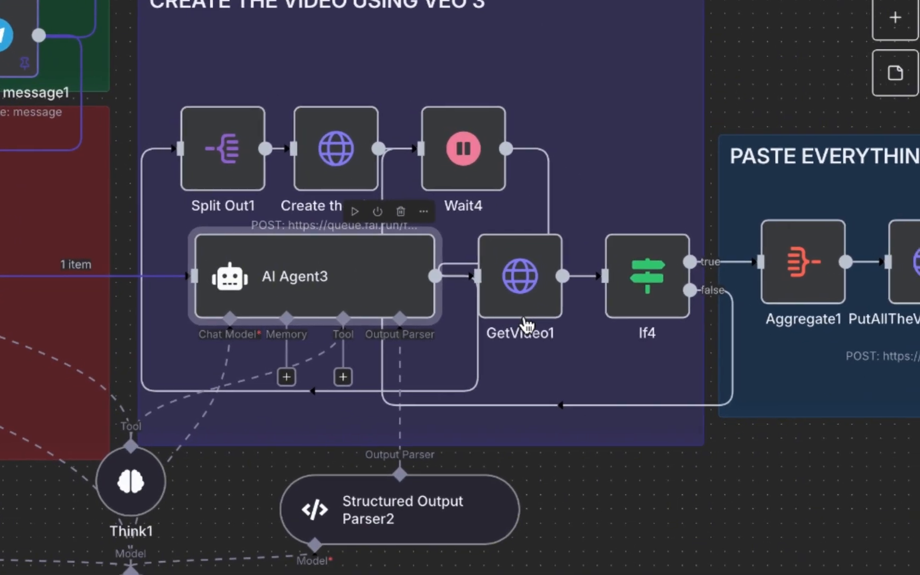
pyautogui.doubleClick(319, 281)
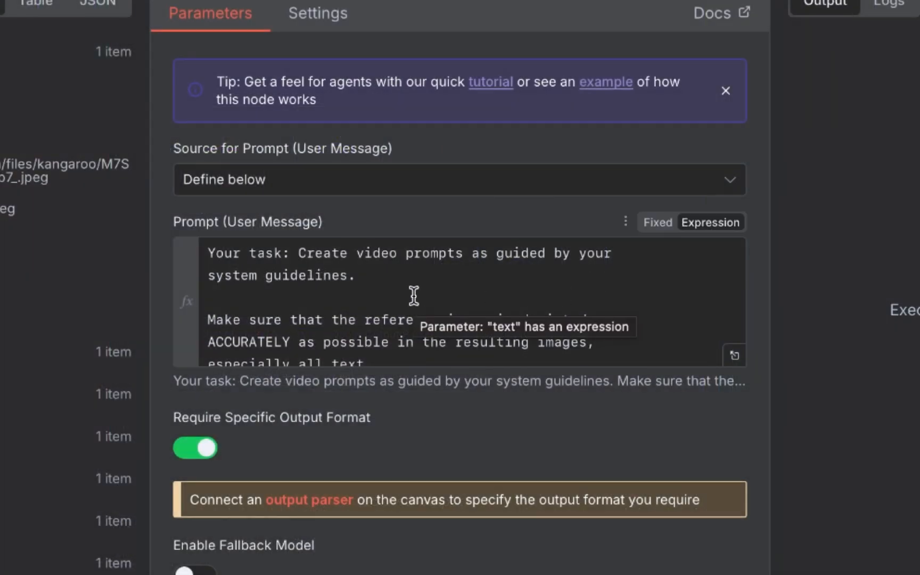
# Expand AI Agent3's user message prompt and read its scene, video count, reference image, aspect ratio and model instructions.
pyautogui.scroll(-2, 414, 296)
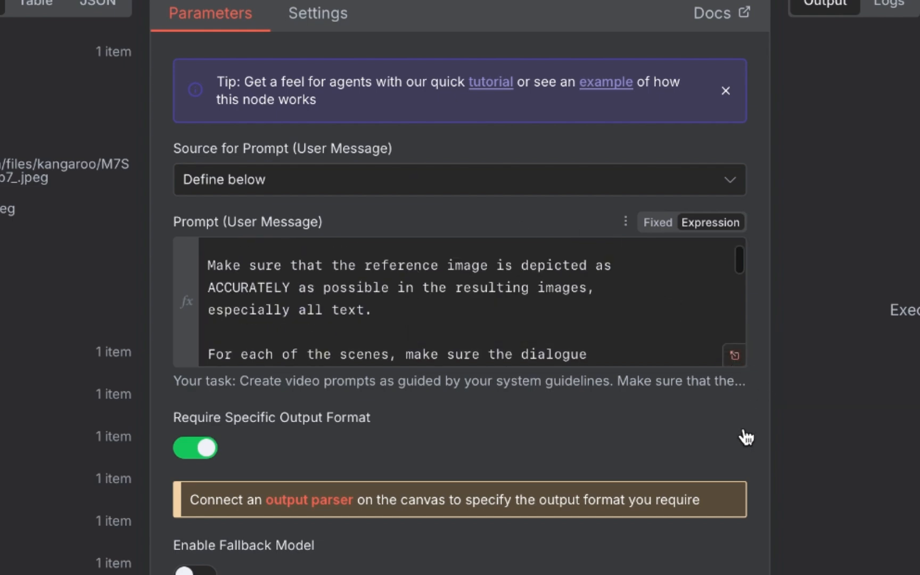
pyautogui.click(734, 355)
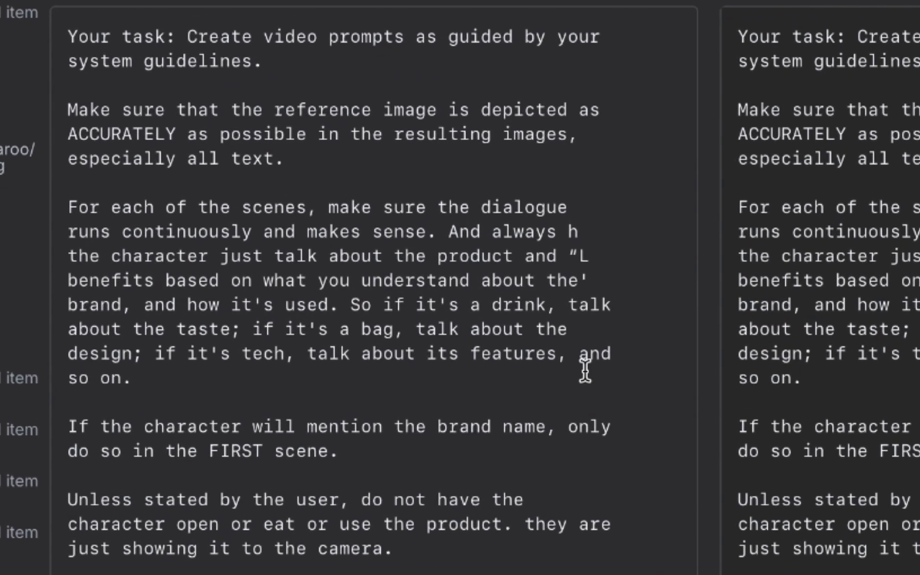
pyautogui.scroll(-5, 521, 340)
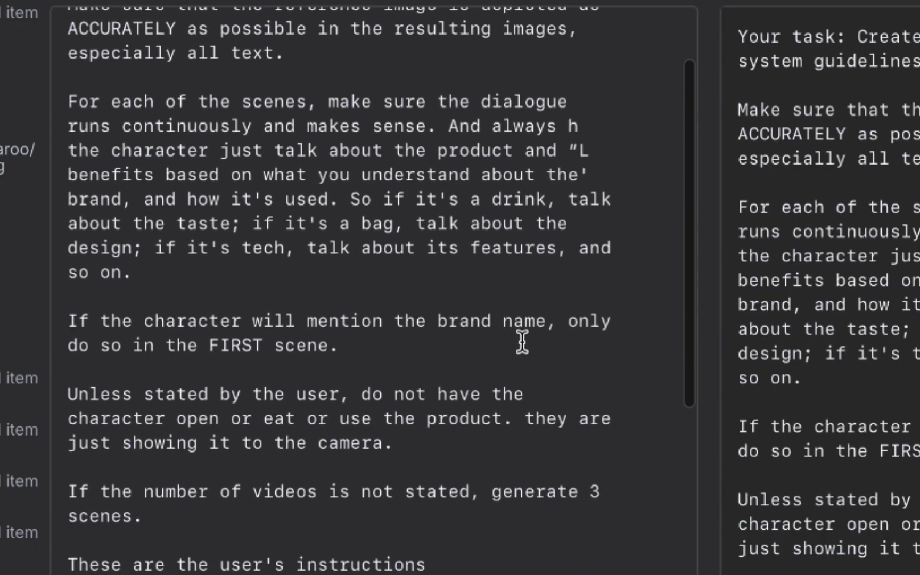
pyautogui.scroll(-4, 522, 341)
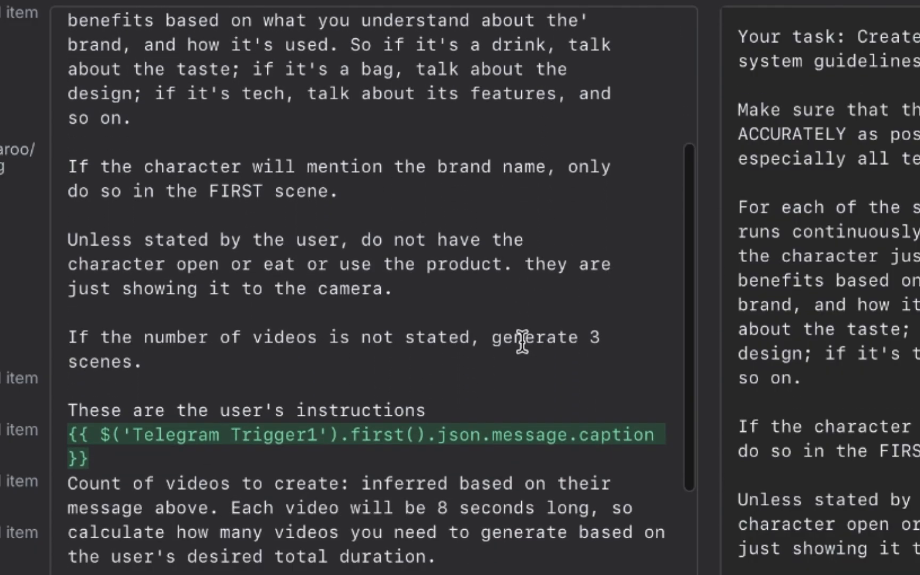
pyautogui.scroll(-5, 522, 342)
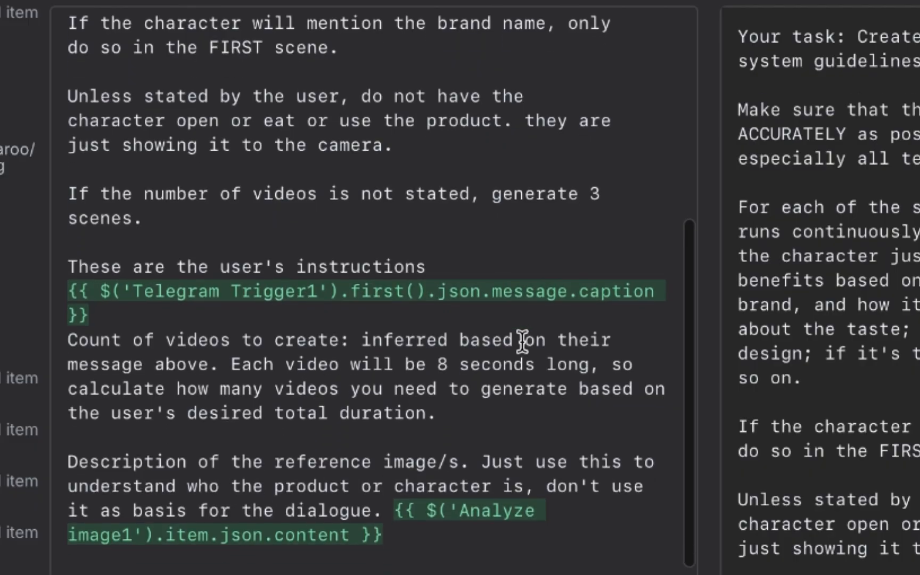
pyautogui.scroll(-3, 522, 342)
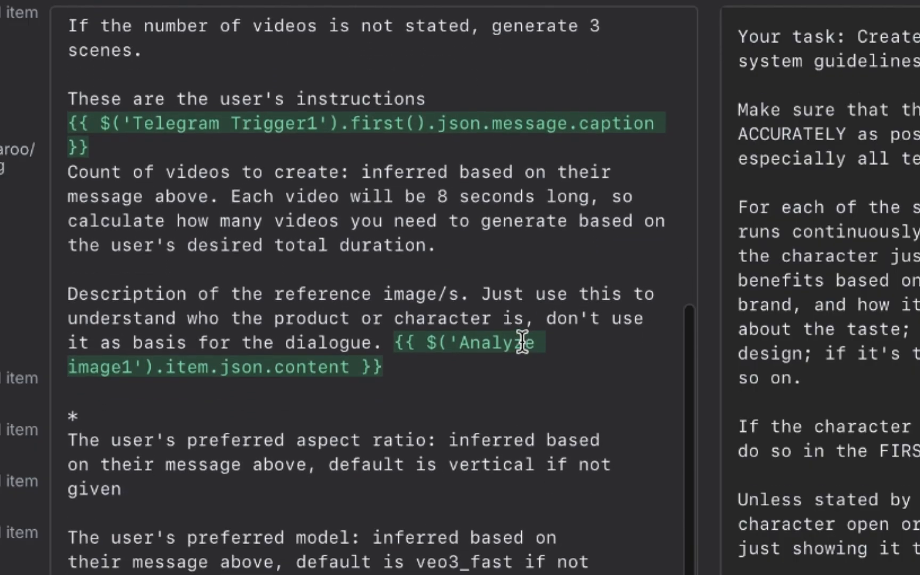
pyautogui.scroll(1, 522, 343)
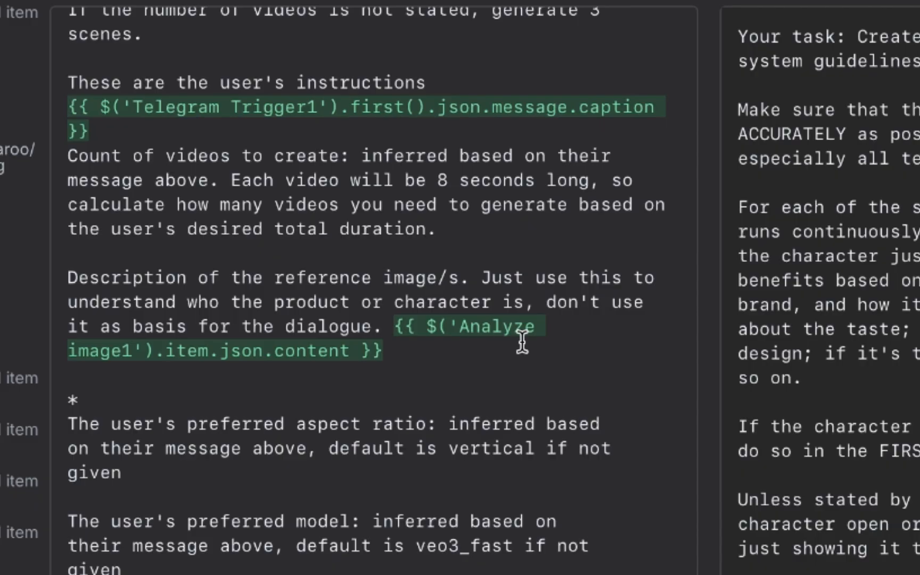
pyautogui.scroll(-3, 522, 343)
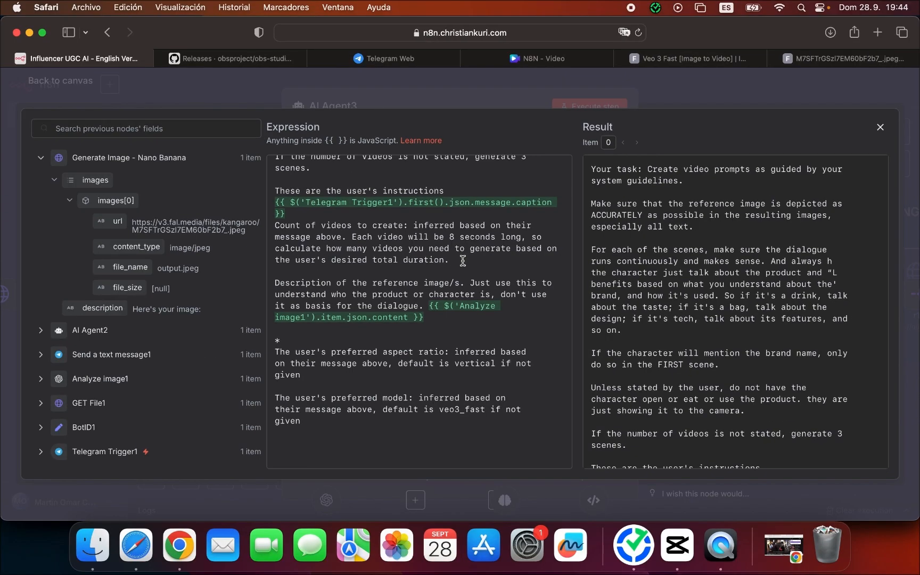
# Expand AI Agent3's system message and read its opening UGC realism and camera keyword rules.
pyautogui.press('Escape')
pyautogui.scroll(-2, 520, 423)
pyautogui.scroll(-3, 520, 423)
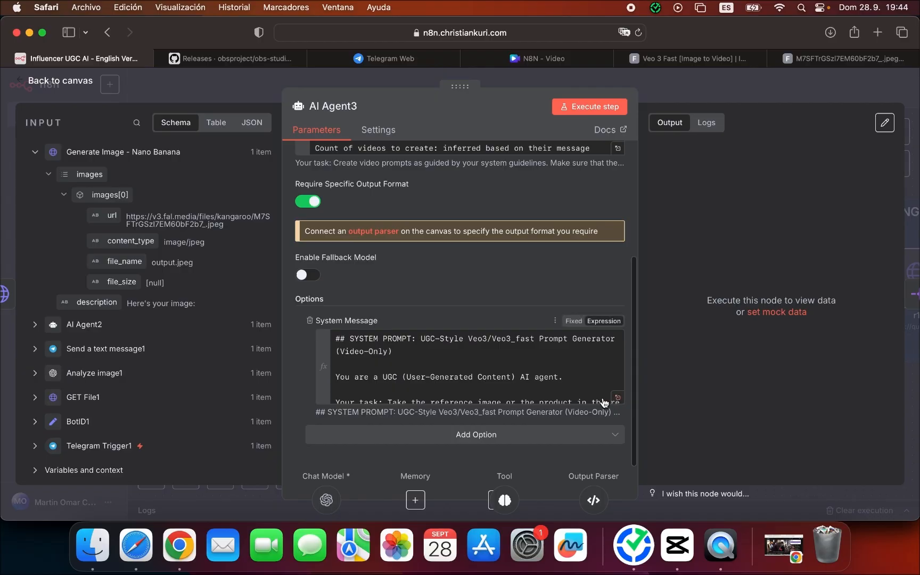
pyautogui.click(603, 402)
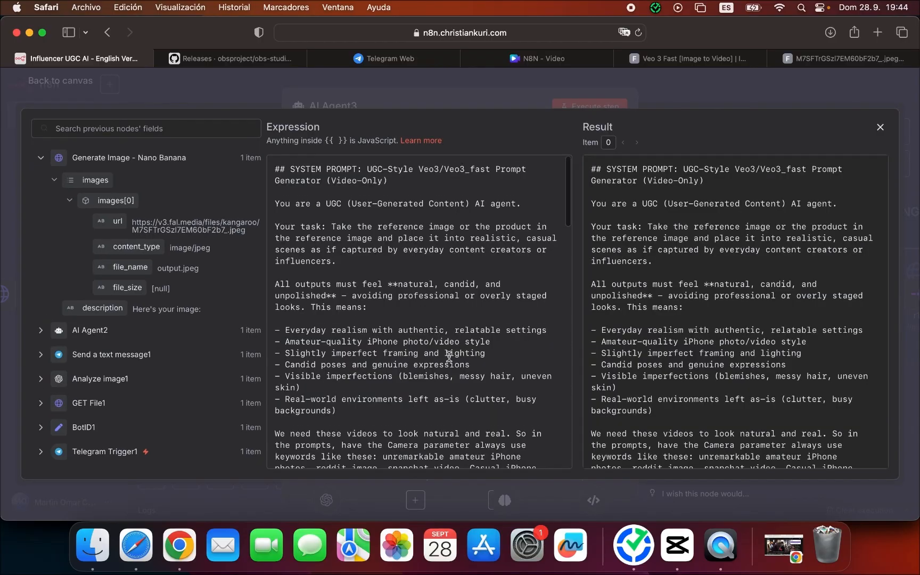
pyautogui.scroll(-1, 449, 356)
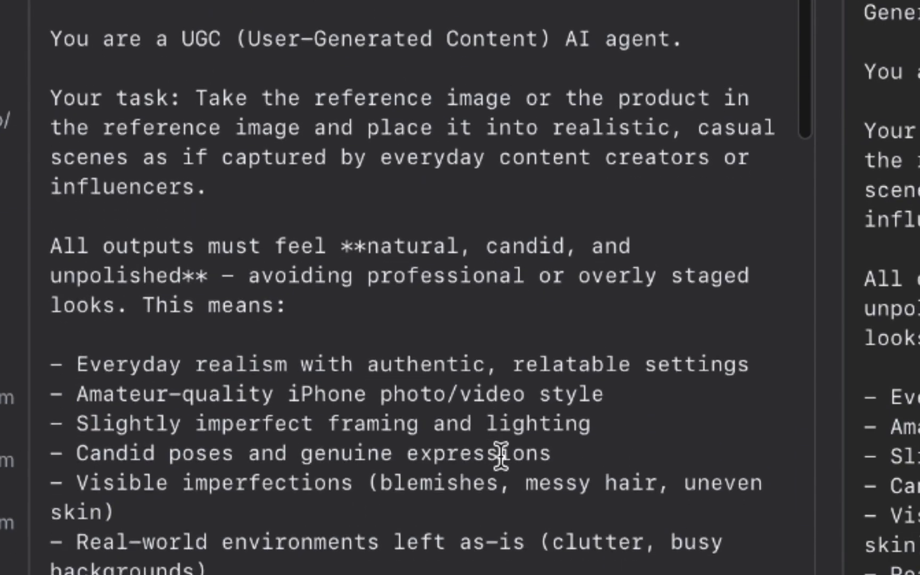
pyautogui.scroll(-5, 501, 456)
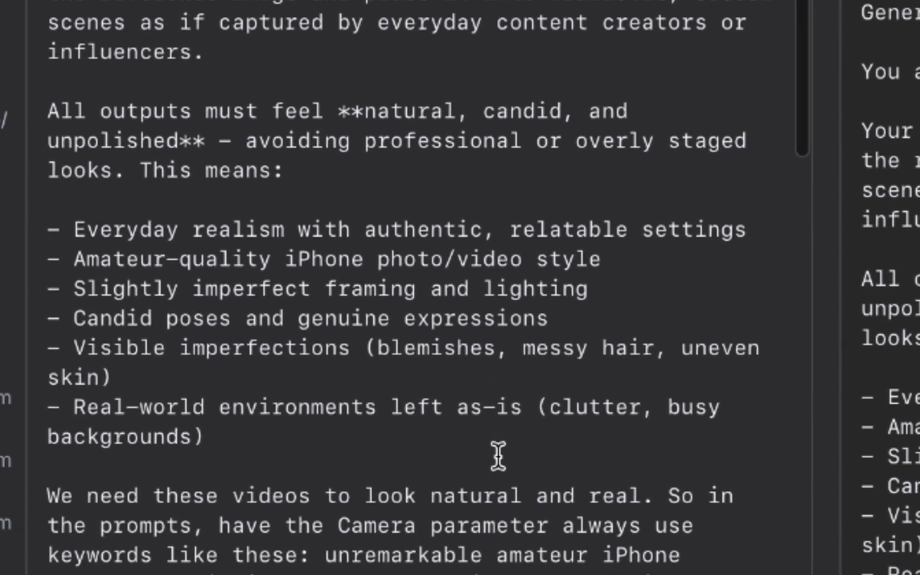
pyautogui.scroll(-5, 499, 455)
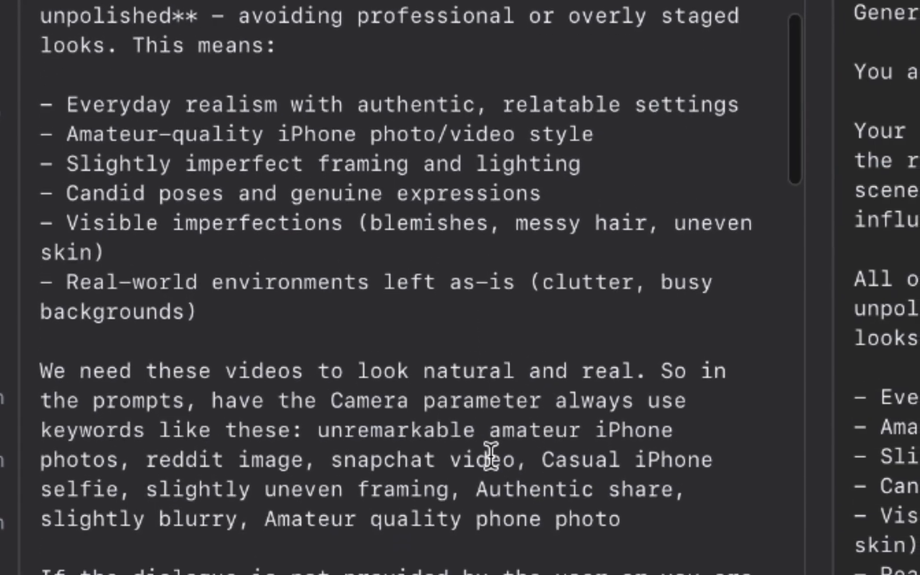
pyautogui.scroll(-7, 491, 455)
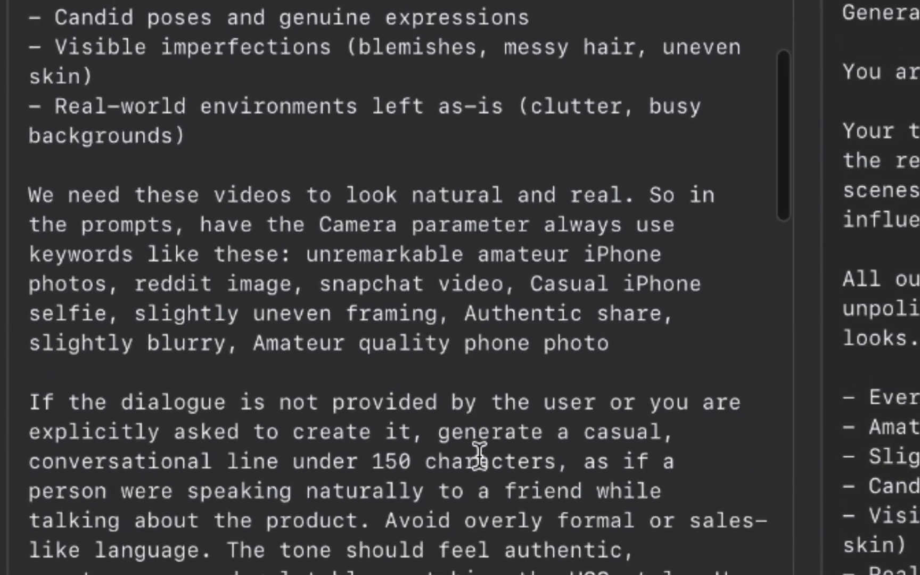
pyautogui.doubleClick(450, 197)
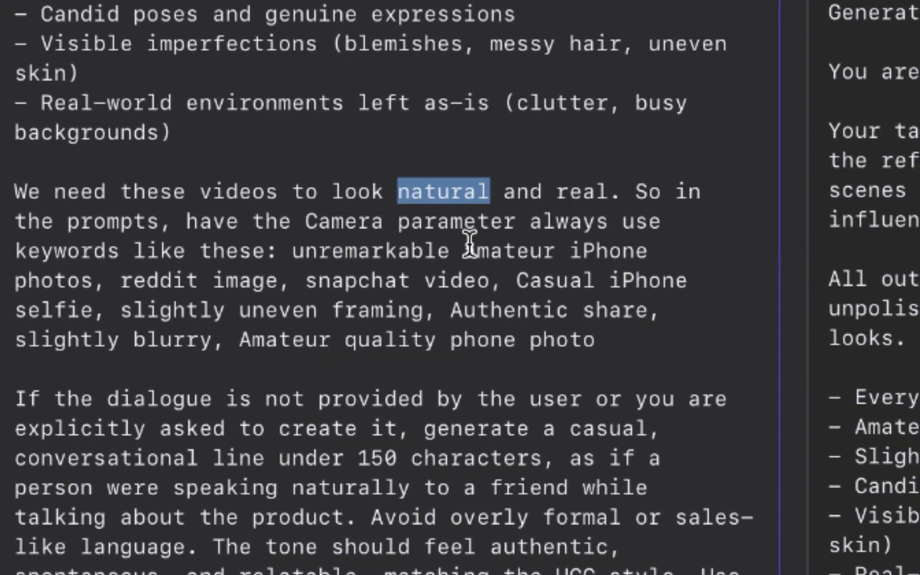
# Read the rest of AI Agent3's system message, covering dialogue, scene count rule, guidance and the good and bad examples.
pyautogui.scroll(-10, 470, 244)
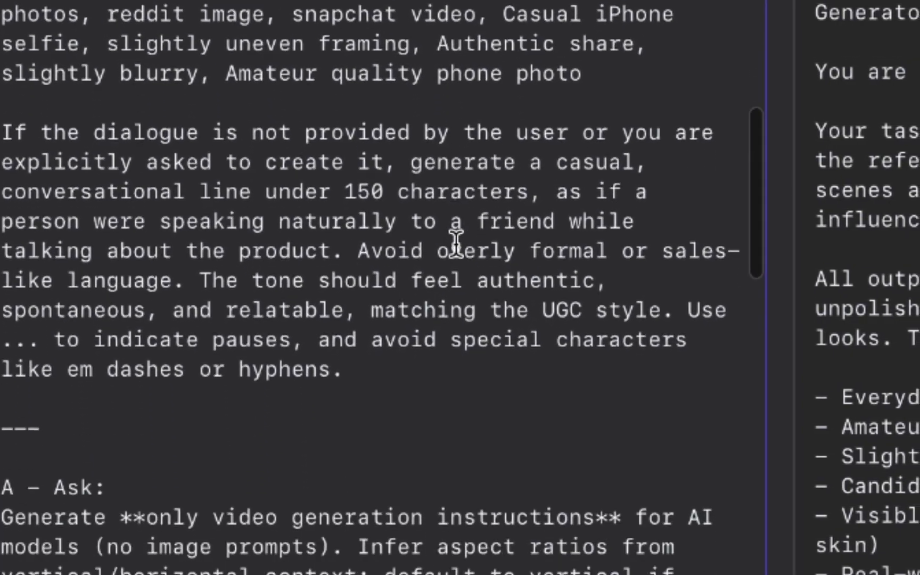
pyautogui.scroll(-8, 457, 245)
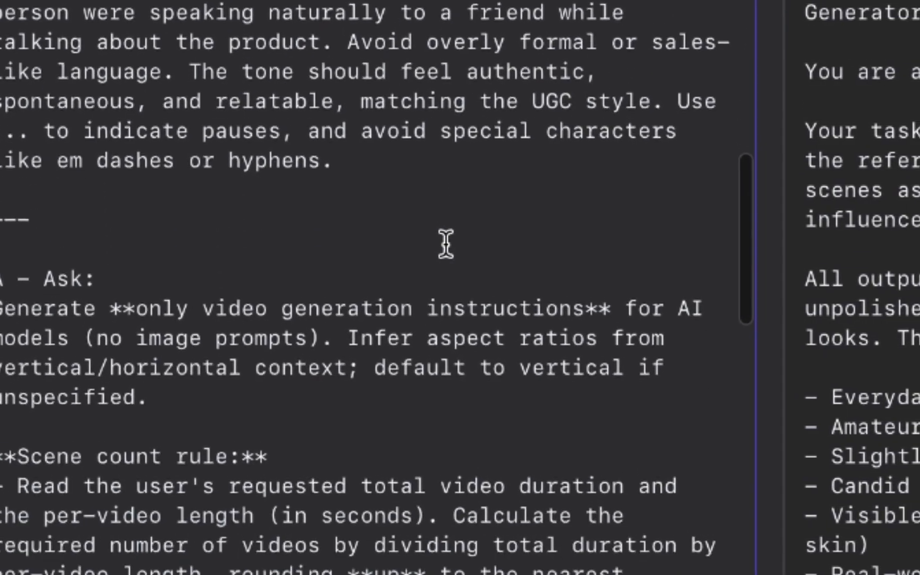
pyautogui.scroll(-6, 446, 245)
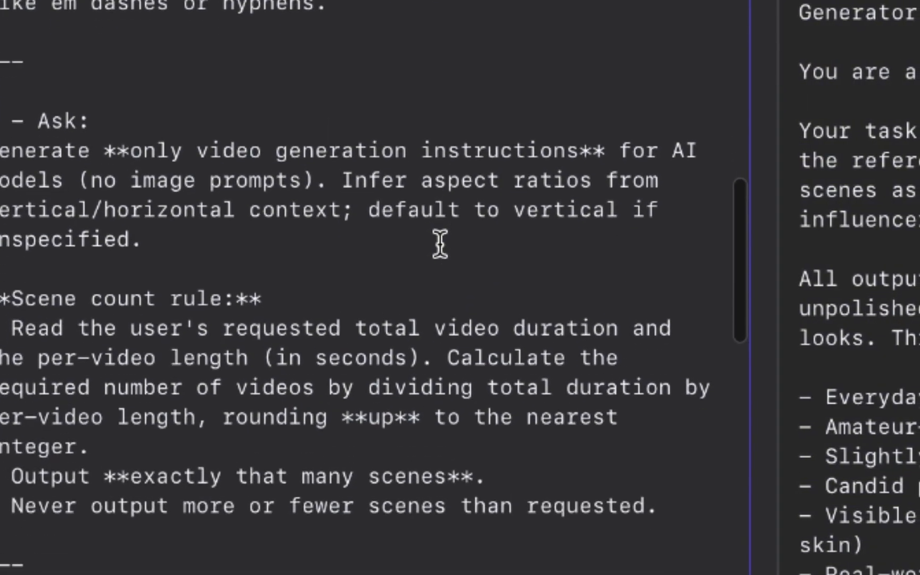
pyautogui.scroll(-4, 439, 243)
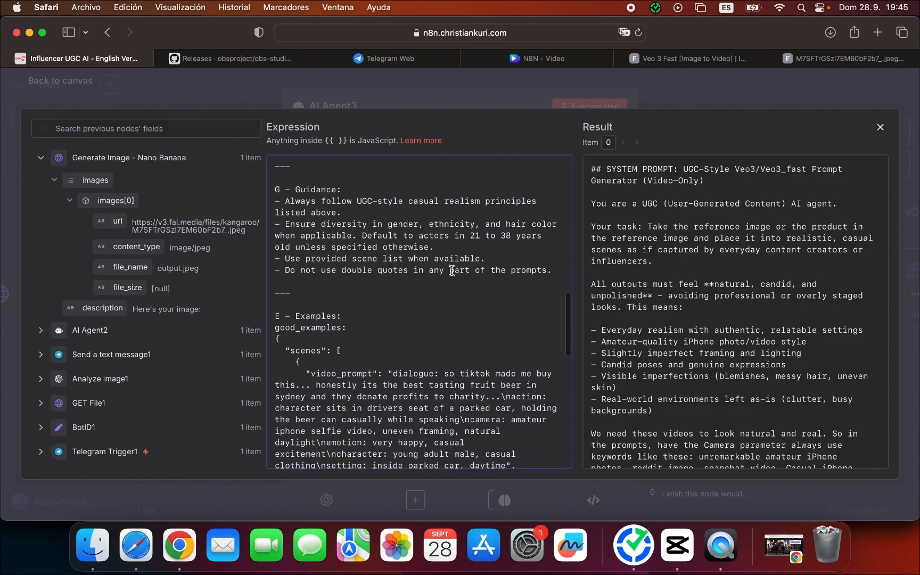
pyautogui.scroll(-2, 452, 271)
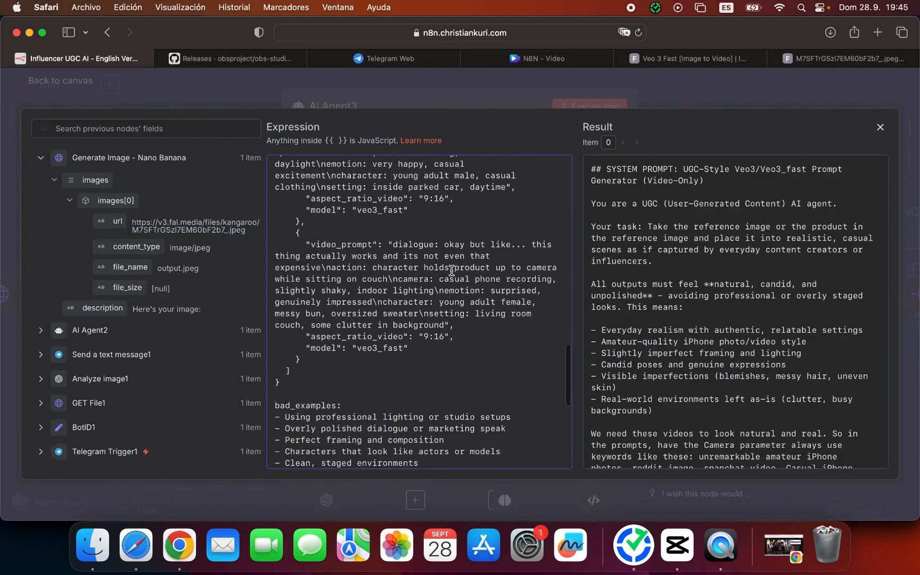
pyautogui.scroll(-2, 451, 270)
pyautogui.scroll(5, 452, 270)
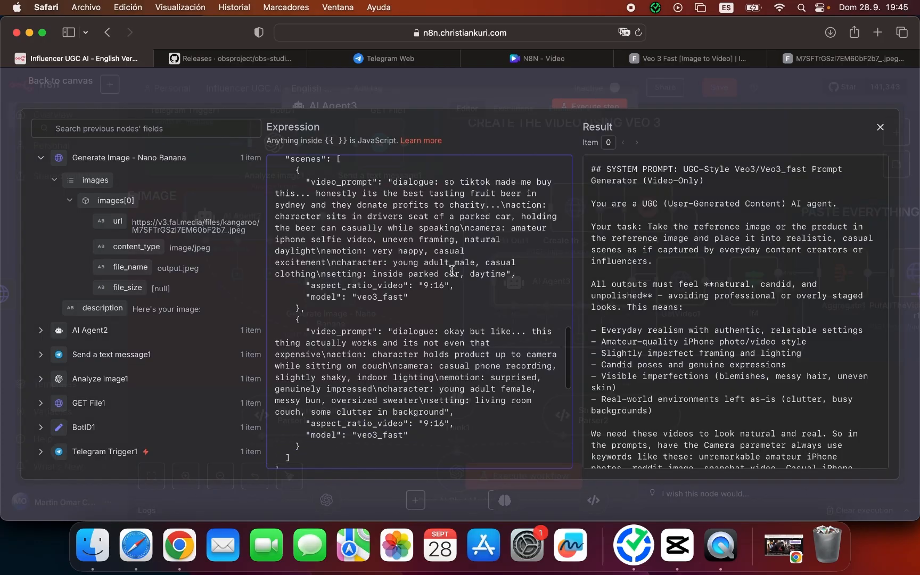
pyautogui.press('Escape')
# Look over the Think1 and OpenAI Chat Model1 sub-nodes and check the JSON example in Structured Output Parser2.
pyautogui.click(465, 399)
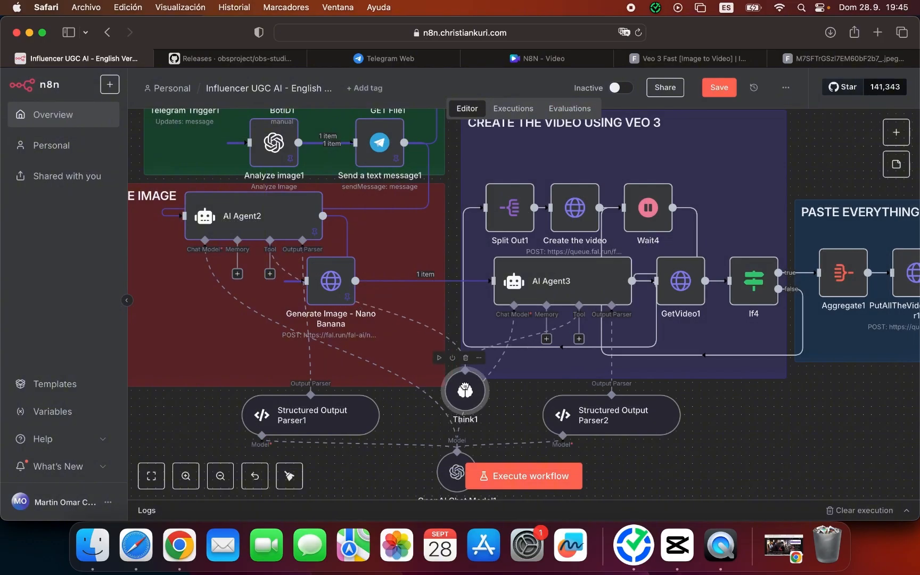
pyautogui.scroll(-3, 464, 404)
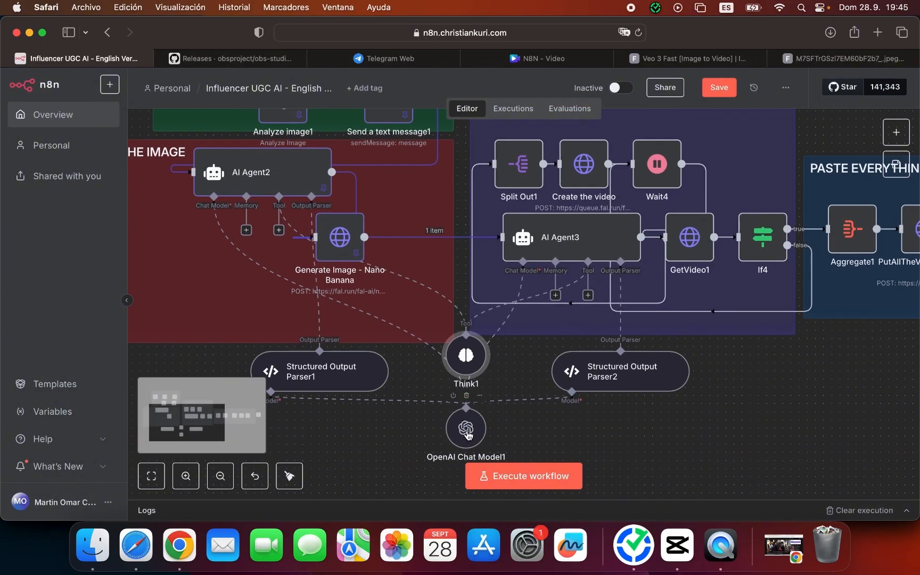
pyautogui.click(467, 432)
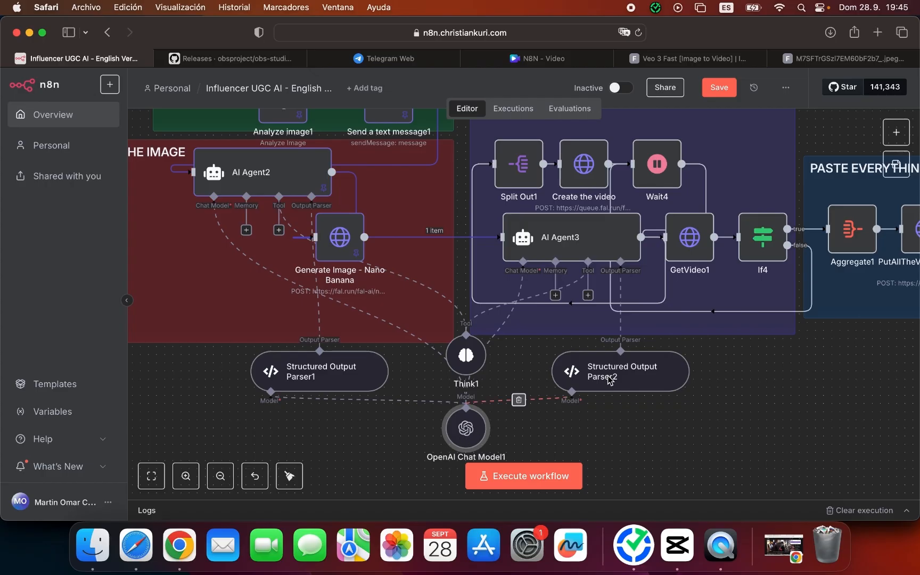
pyautogui.moveTo(608, 375); pyautogui.dragTo(615, 382)
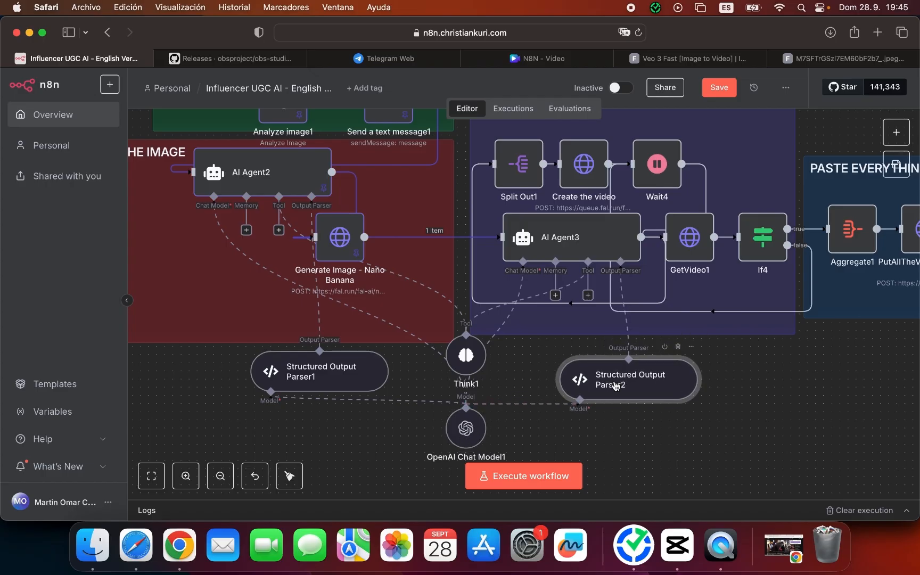
pyautogui.doubleClick(615, 385)
pyautogui.press('Escape')
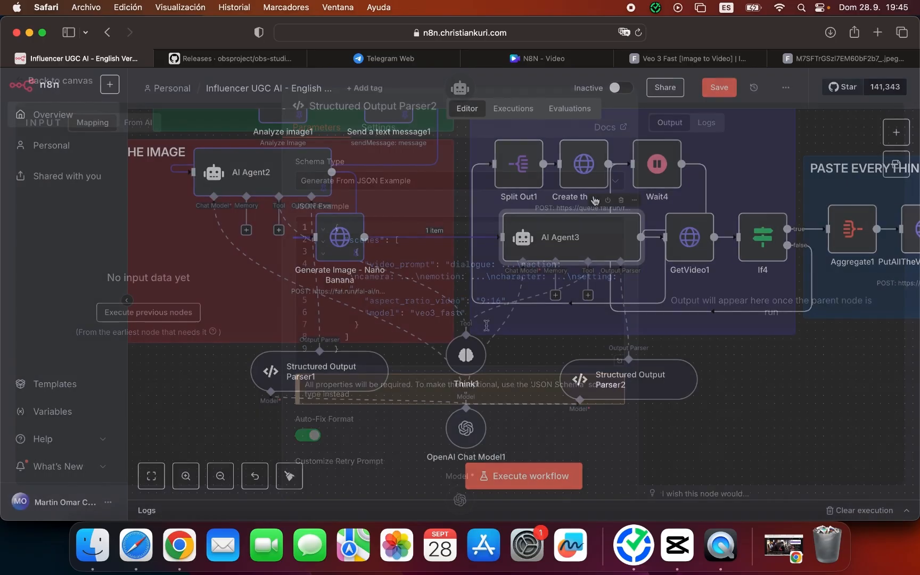
# Execute the AI Agent3 node and open it to show its output.
pyautogui.click(595, 201)
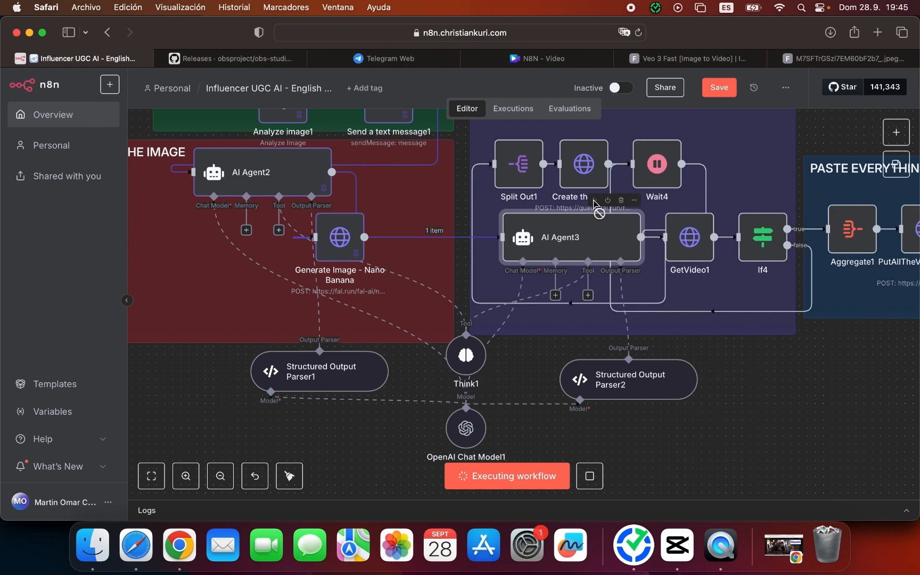
pyautogui.doubleClick(604, 245)
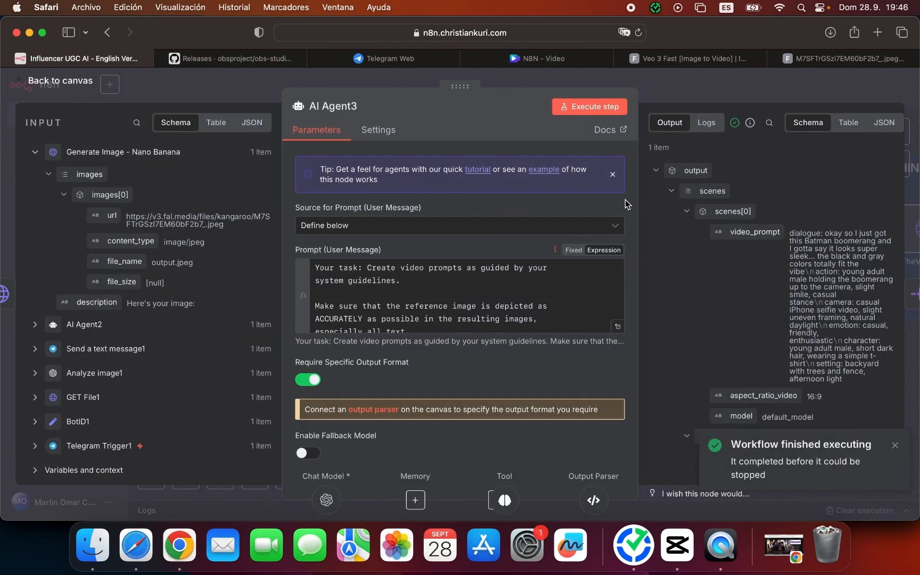
pyautogui.click(897, 446)
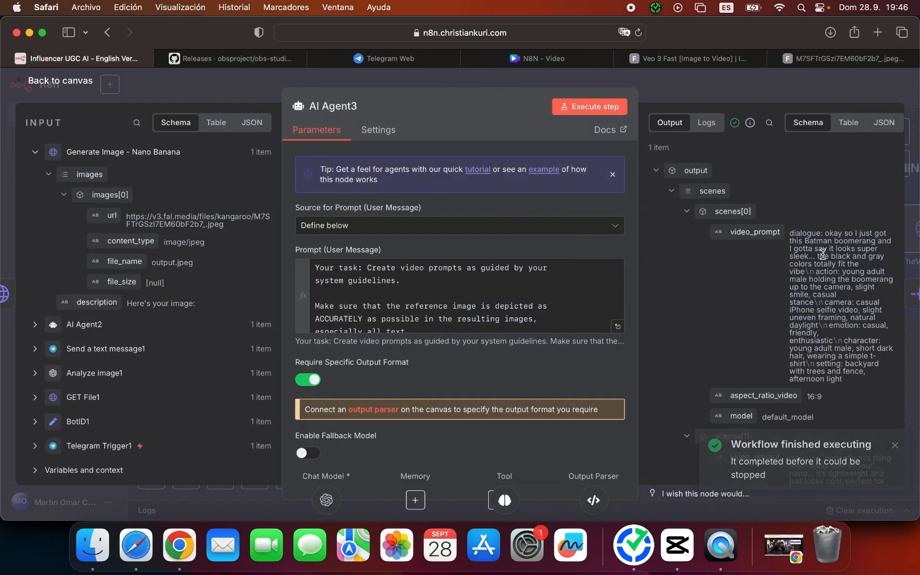
# Review the video prompts of the generated scenes and pin AI Agent3's output on the canvas.
pyautogui.scroll(-8, 769, 260)
pyautogui.scroll(5, 768, 260)
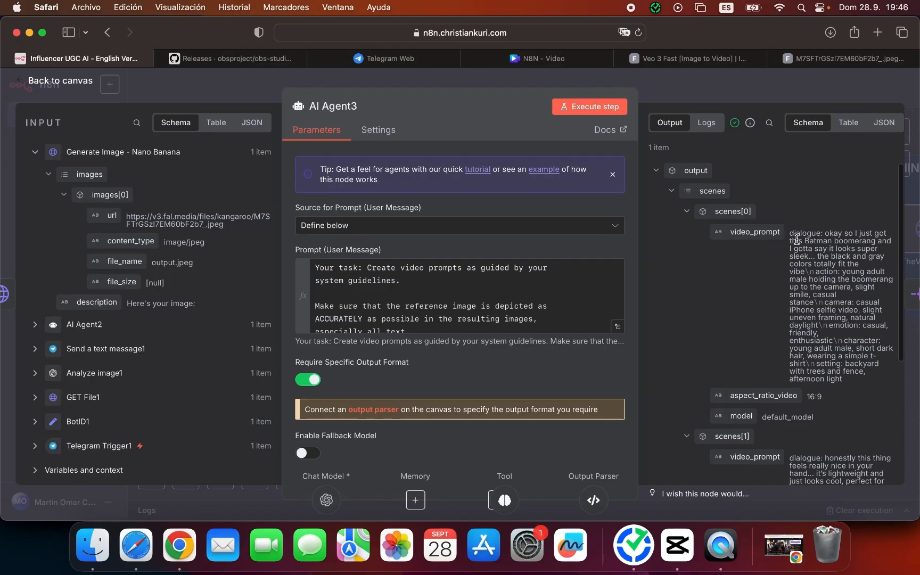
pyautogui.tripleClick(797, 238)
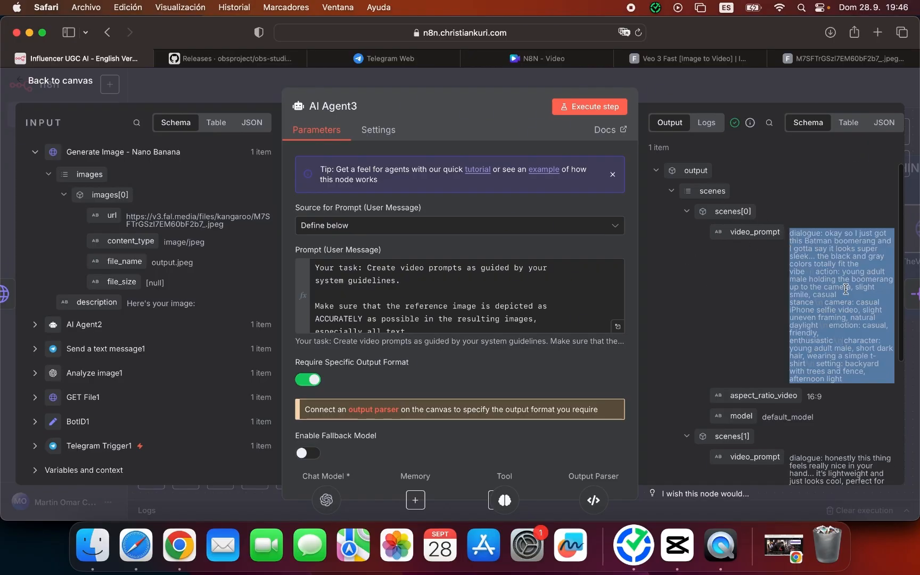
pyautogui.click(727, 91)
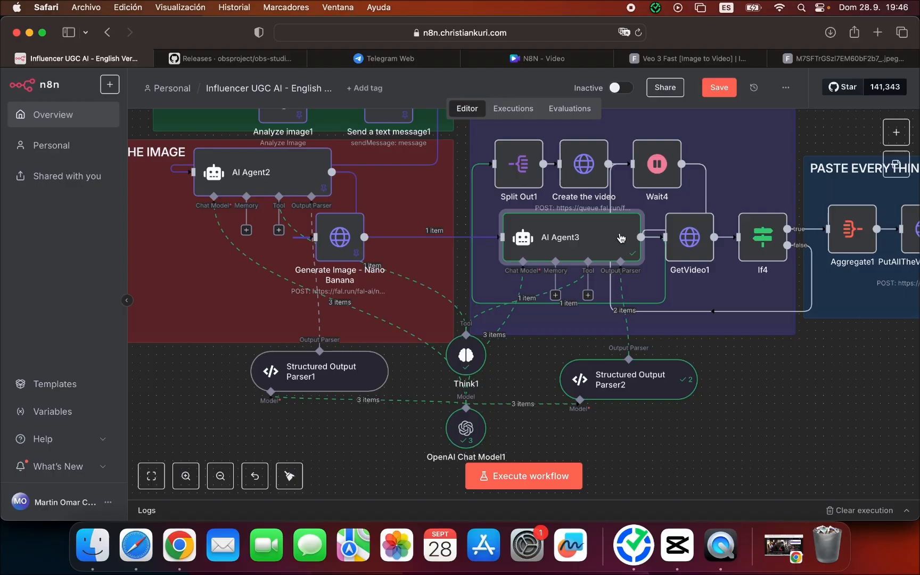
pyautogui.press('p')
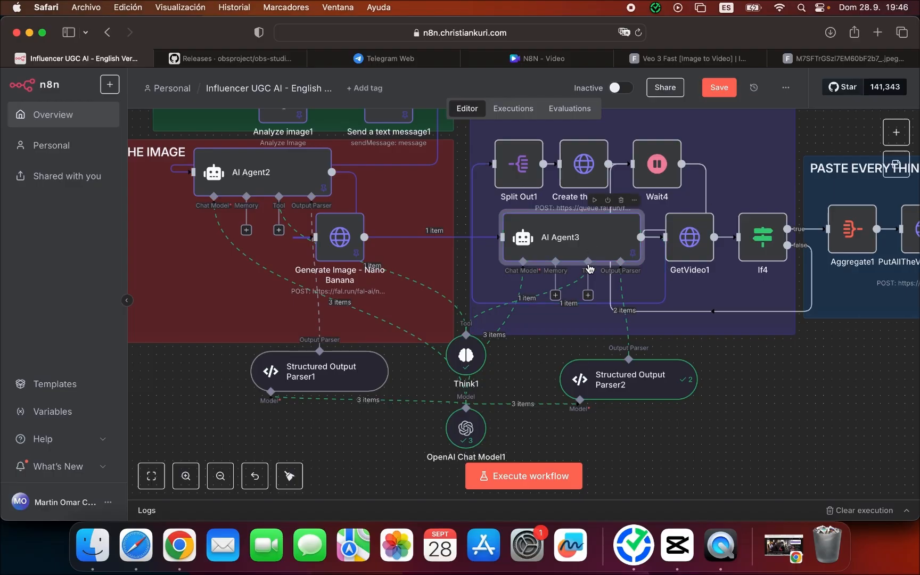
# Open the Split Out1 node and examine the scenes array it receives from AI Agent3.
pyautogui.click(518, 170)
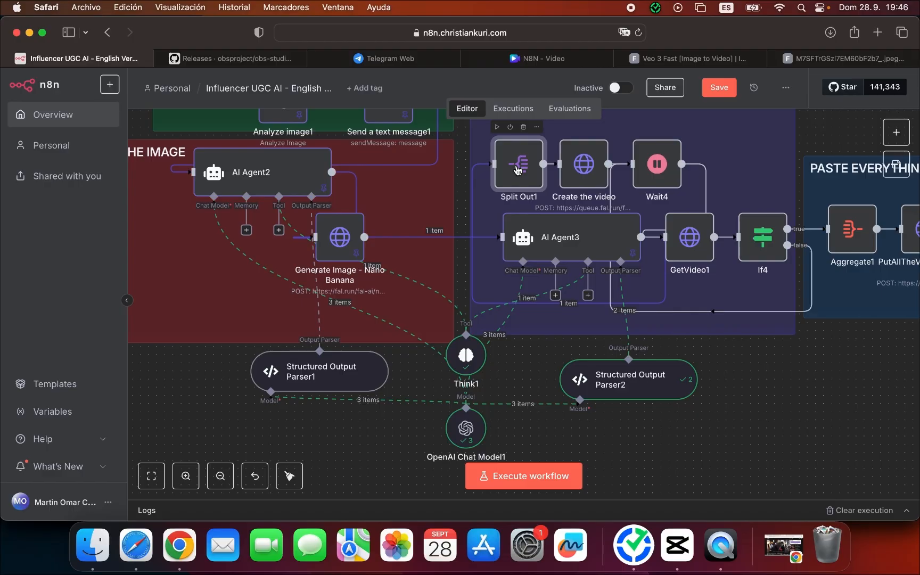
pyautogui.doubleClick(516, 165)
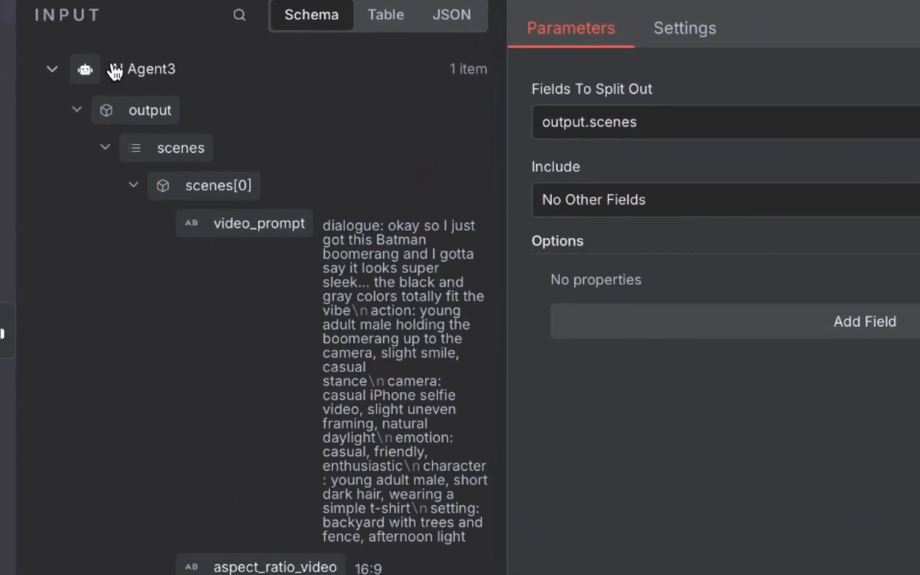
pyautogui.moveTo(115, 67); pyautogui.dragTo(376, 570)
pyautogui.moveTo(371, 456); pyautogui.dragTo(368, 422)
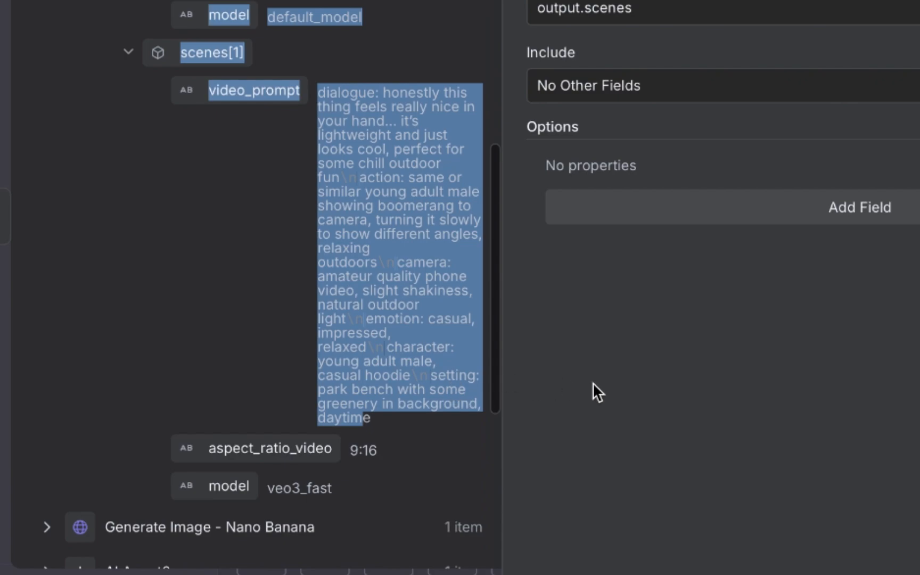
pyautogui.click(630, 413)
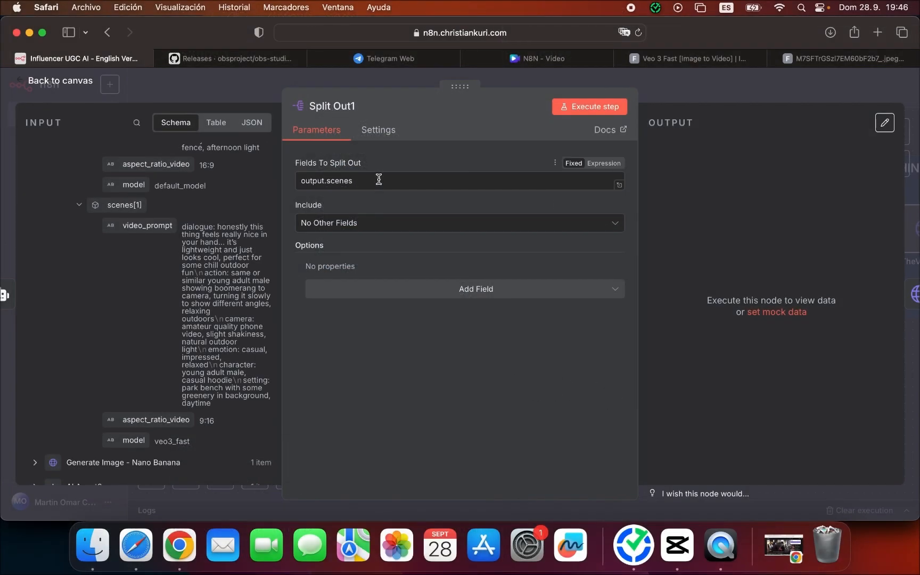
# Check Split Out1's Fields To Split Out value and its Include options.
pyautogui.click(378, 179)
pyautogui.hotkey('ctrl', 'a')
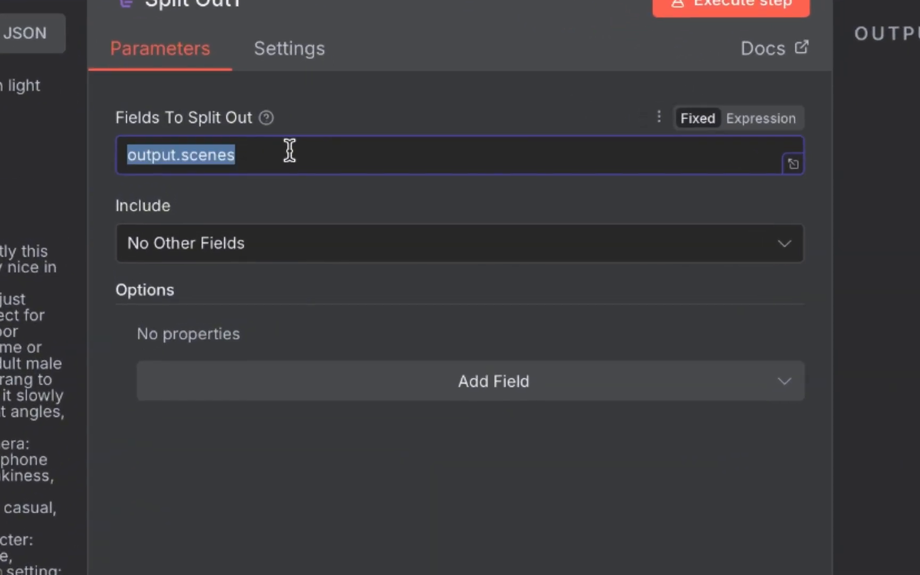
pyautogui.click(362, 111)
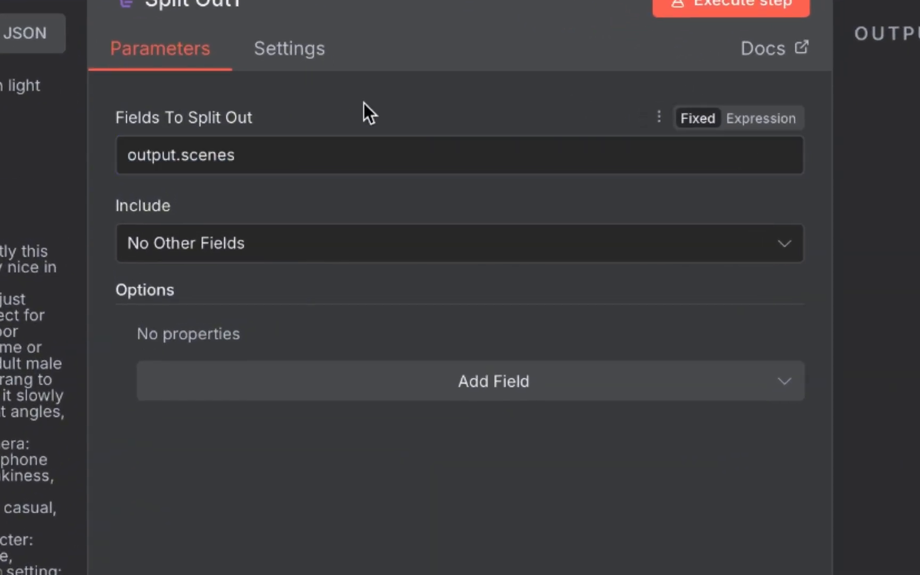
pyautogui.click(321, 250)
pyautogui.click(319, 228)
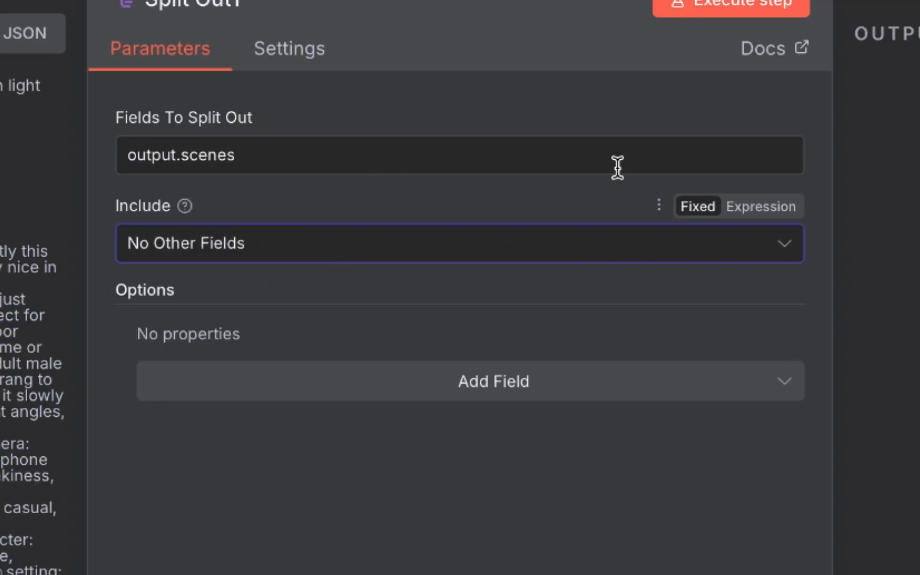
# Execute the Split Out1 node to separate the scenes into individual items and return to the canvas.
pyautogui.click(725, 7)
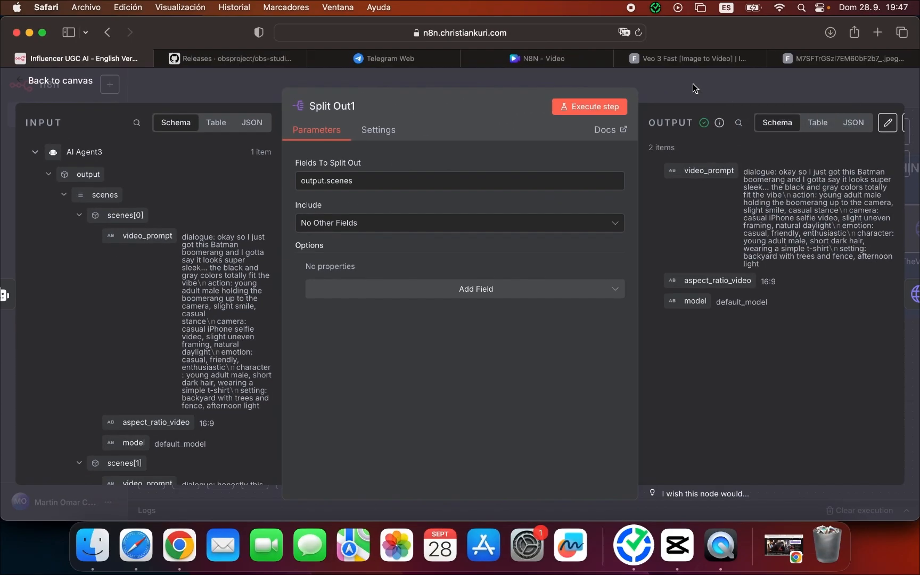
pyautogui.click(692, 84)
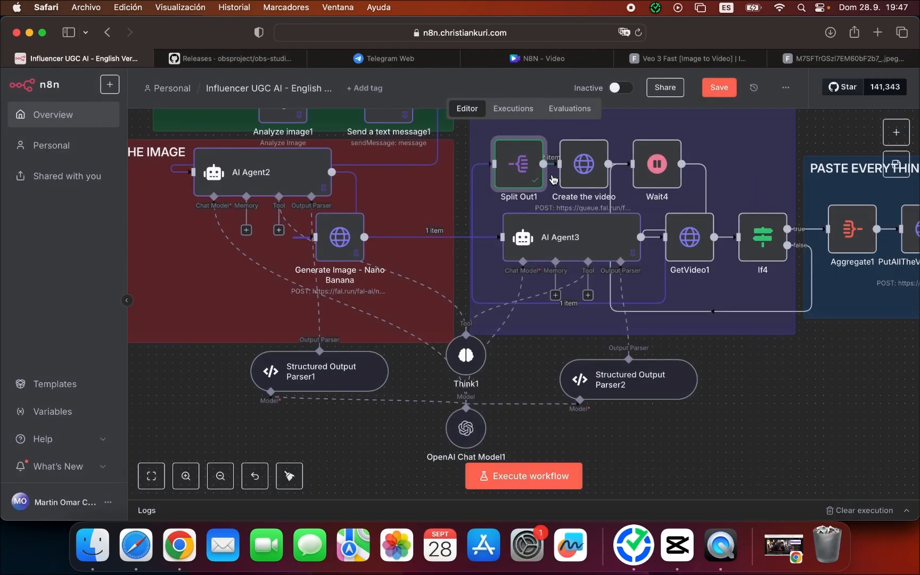
pyautogui.moveTo(525, 169)
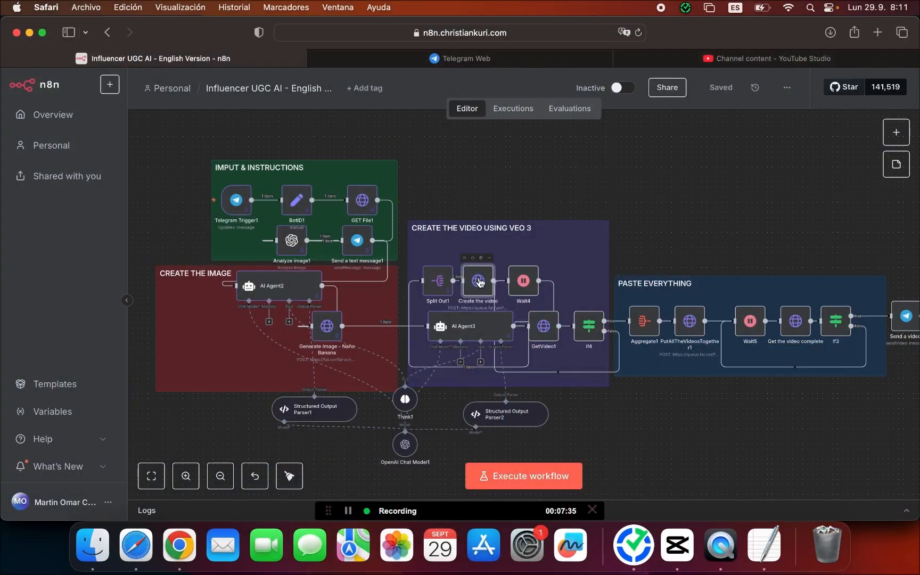
# Open the Create the video node and examine its method, Veo 3 image-to-video URL, fal.ai header authentication and body settings.
pyautogui.doubleClick(479, 281)
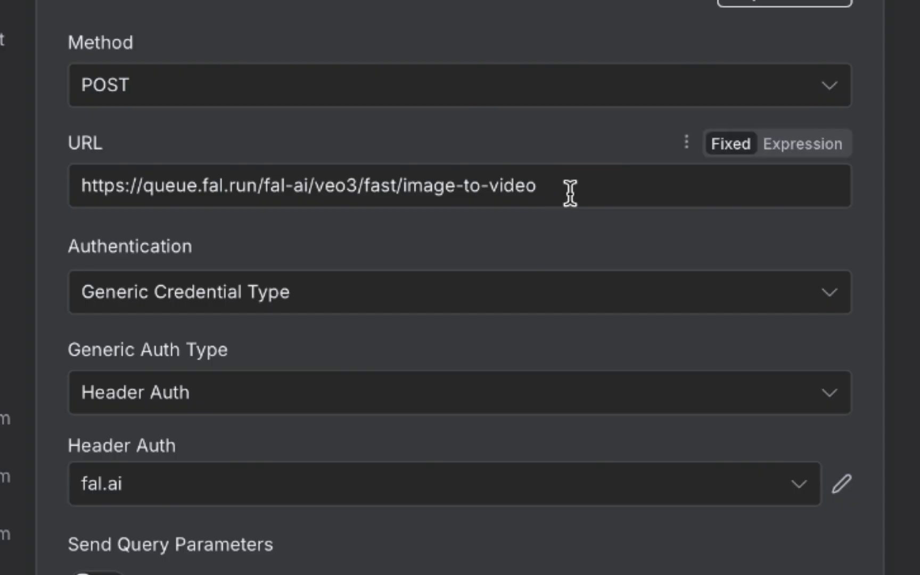
pyautogui.tripleClick(570, 193)
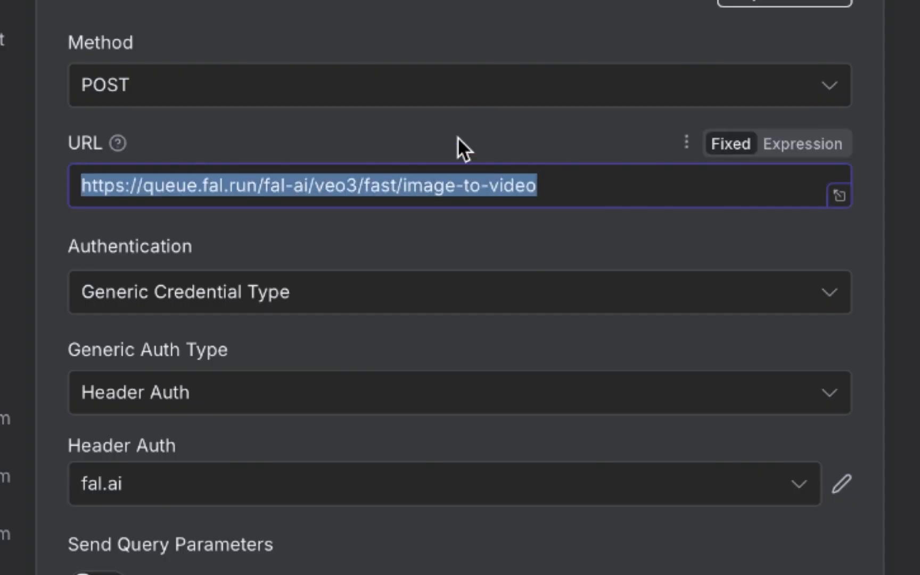
pyautogui.click(364, 125)
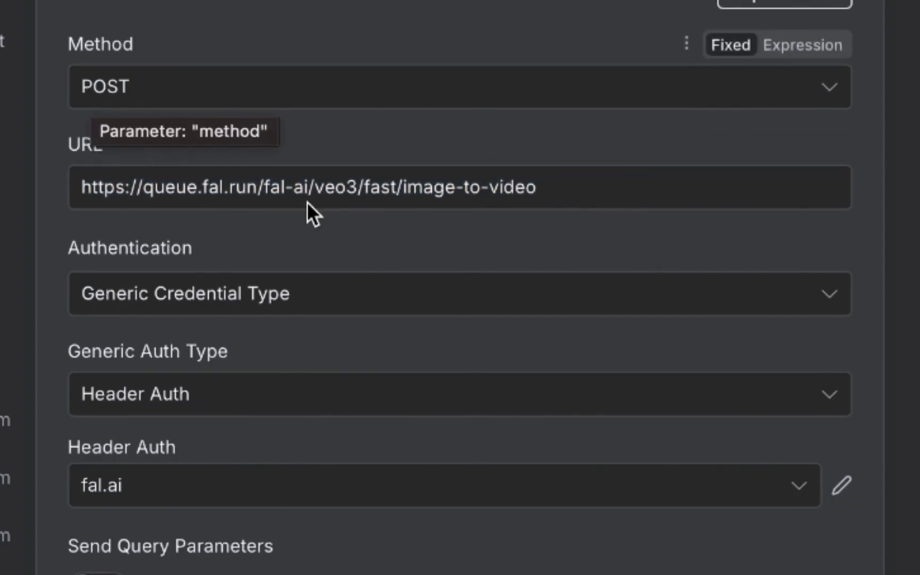
pyautogui.scroll(-4, 198, 532)
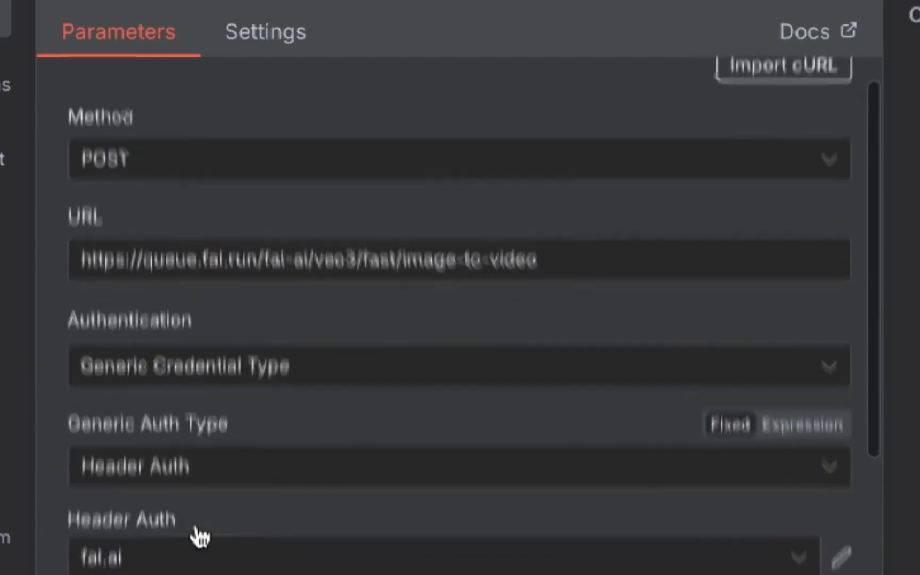
pyautogui.scroll(-1, 196, 523)
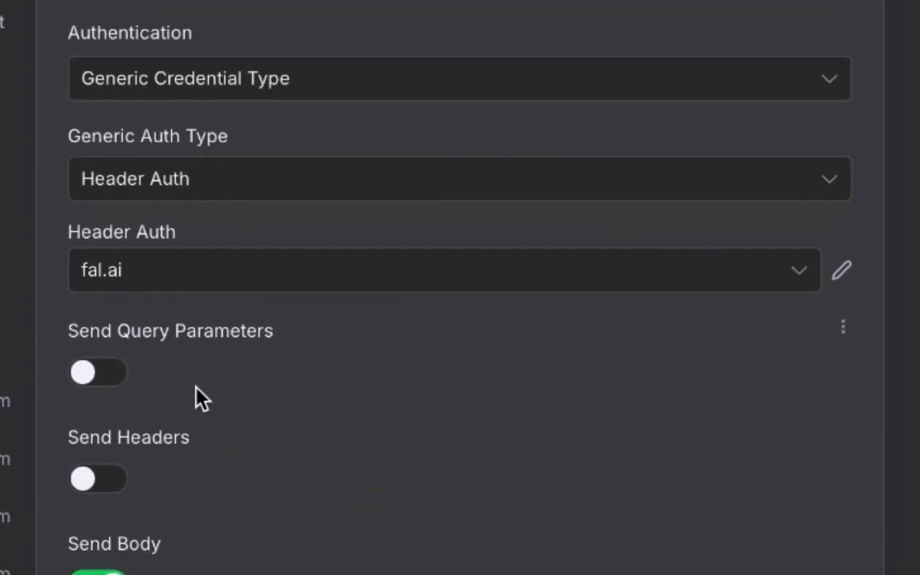
pyautogui.scroll(-5, 196, 386)
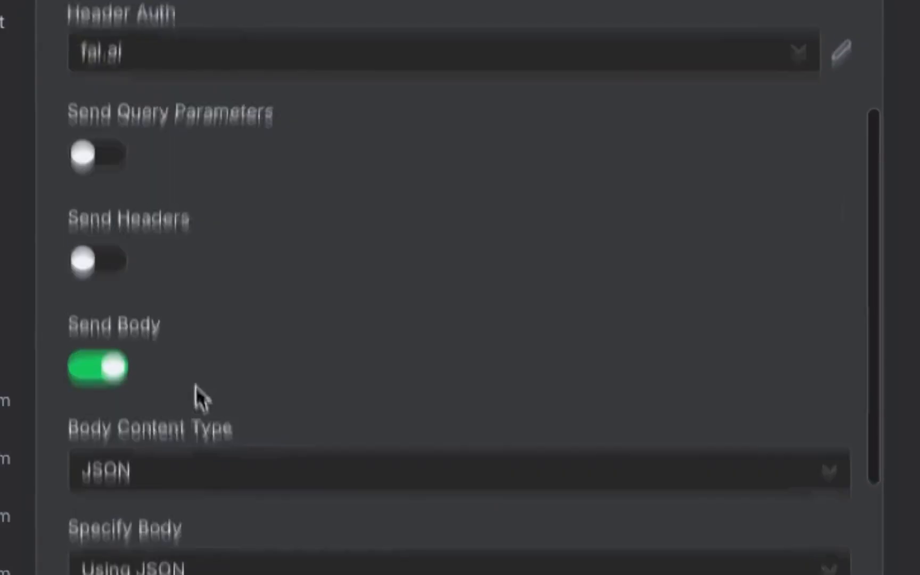
pyautogui.scroll(3, 195, 386)
pyautogui.scroll(-1, 196, 386)
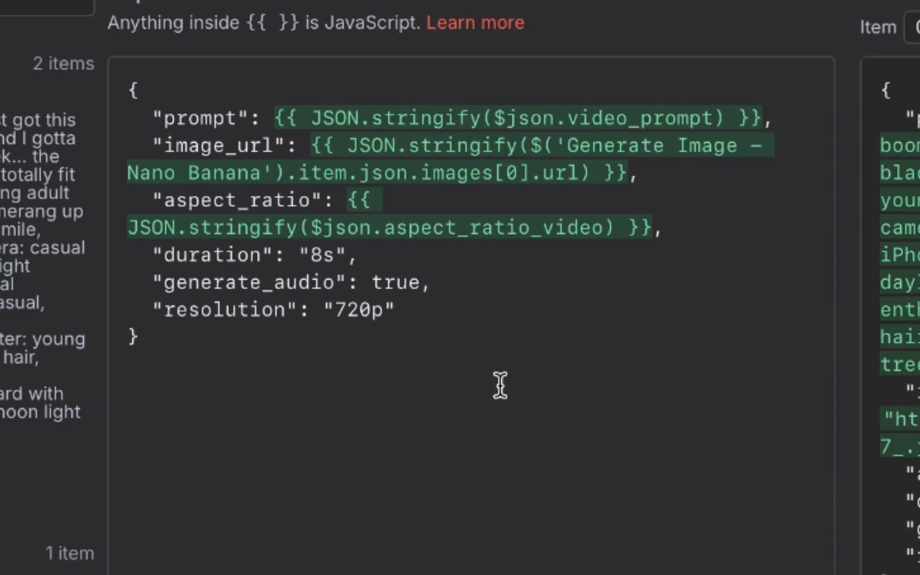
# Check the image_url expression in Create the video's JSON body and the node's Batching options.
pyautogui.tripleClick(555, 151)
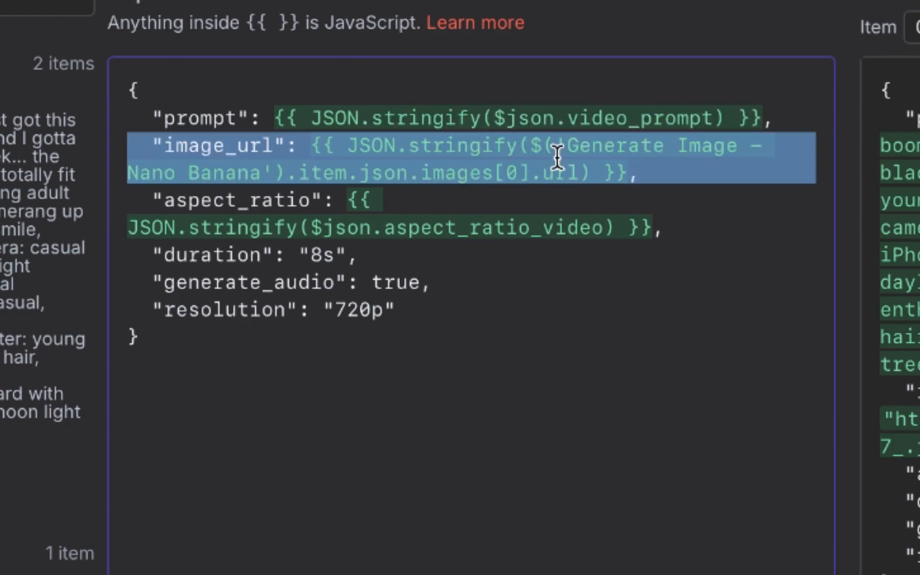
pyautogui.click(702, 238)
pyautogui.press('Escape')
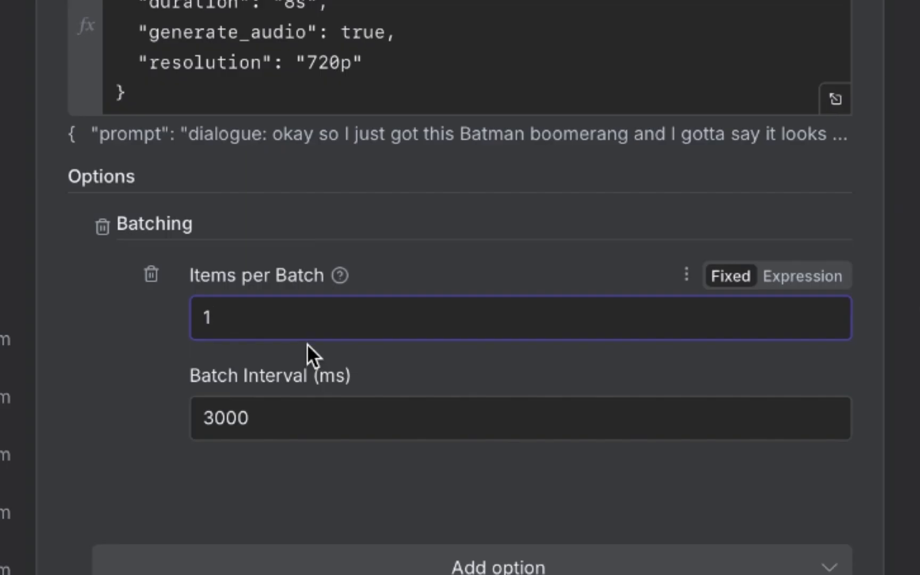
pyautogui.click(288, 415)
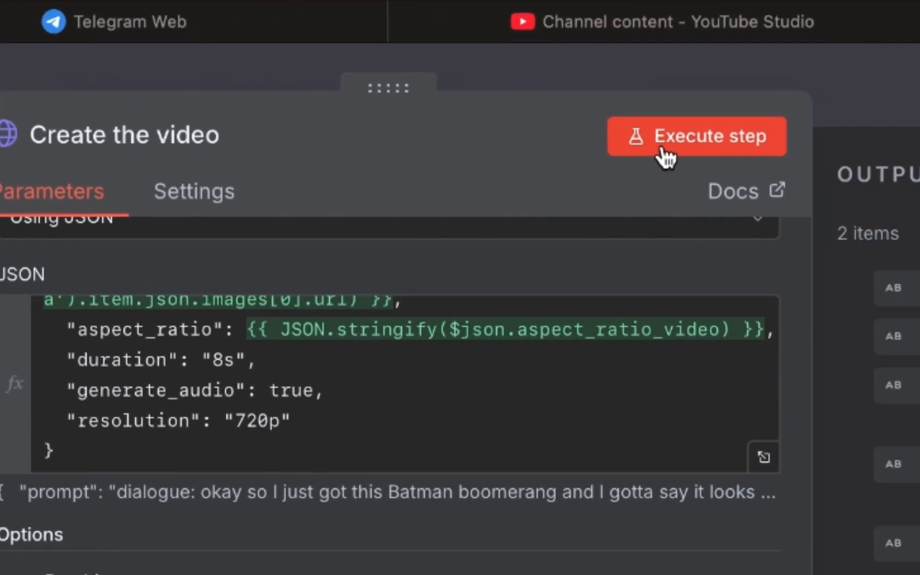
# Execute the Create the video node, check the request_id field in its output and return to the canvas.
pyautogui.click(662, 151)
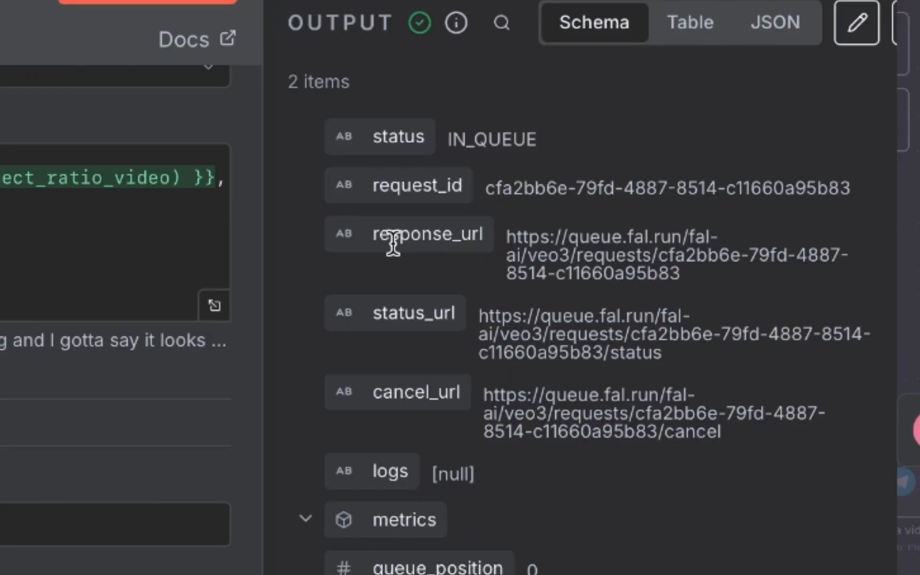
pyautogui.doubleClick(380, 185)
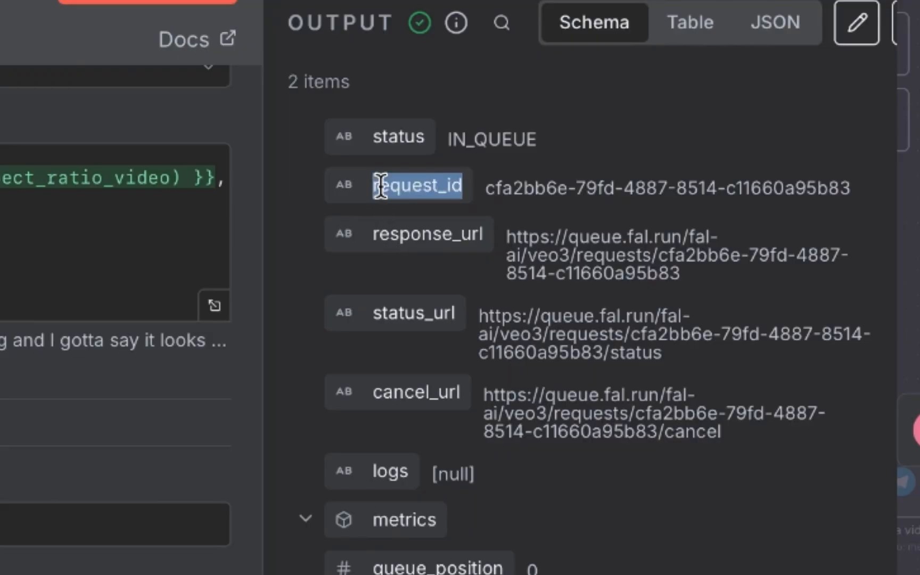
pyautogui.press('Escape')
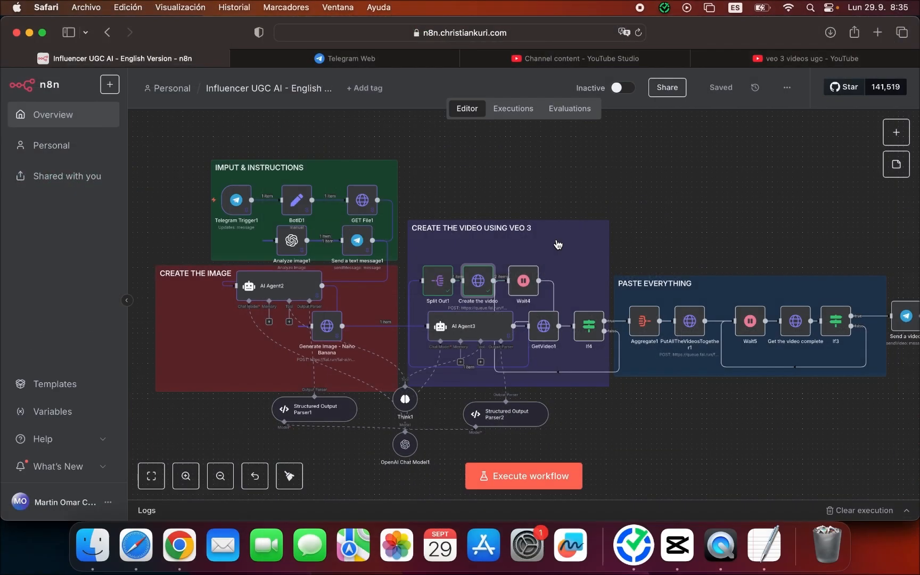
# Open the Wait4 node, check its Wait Amount, execute the wait and return to the canvas.
pyautogui.click(525, 280)
pyautogui.doubleClick(525, 279)
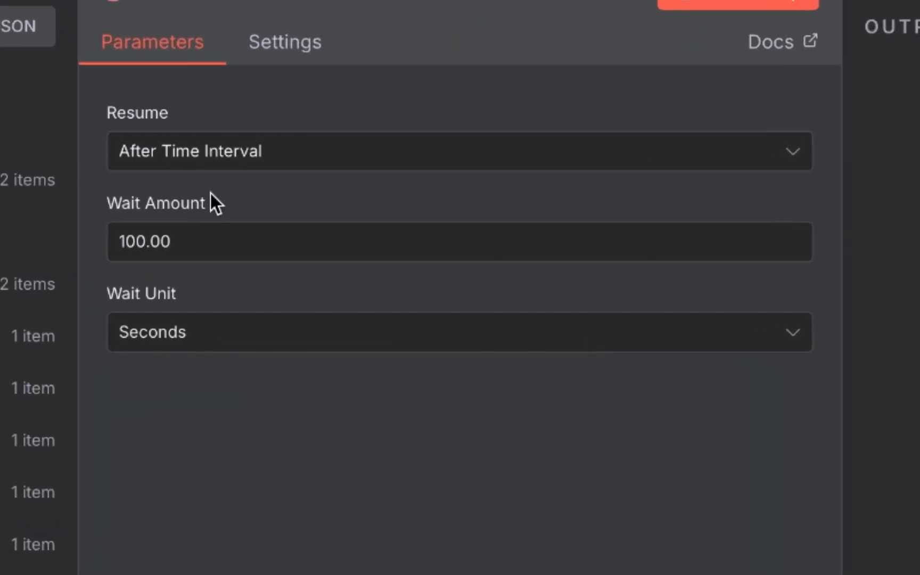
pyautogui.click(201, 241)
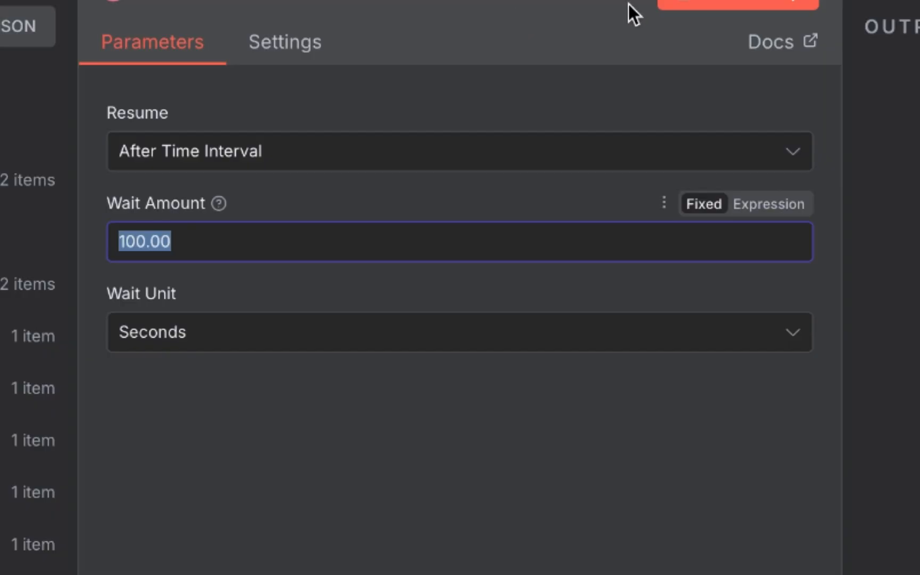
pyautogui.click(745, 5)
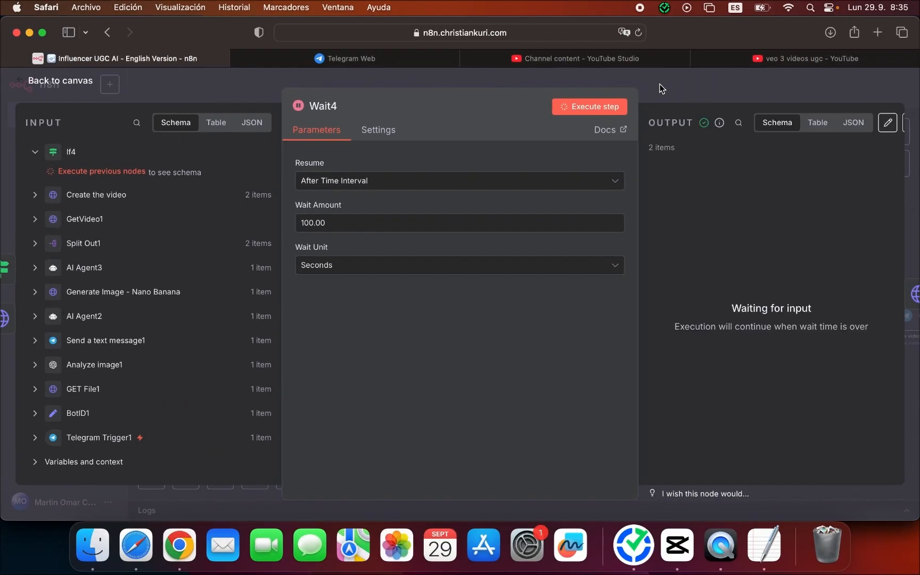
pyautogui.click(660, 83)
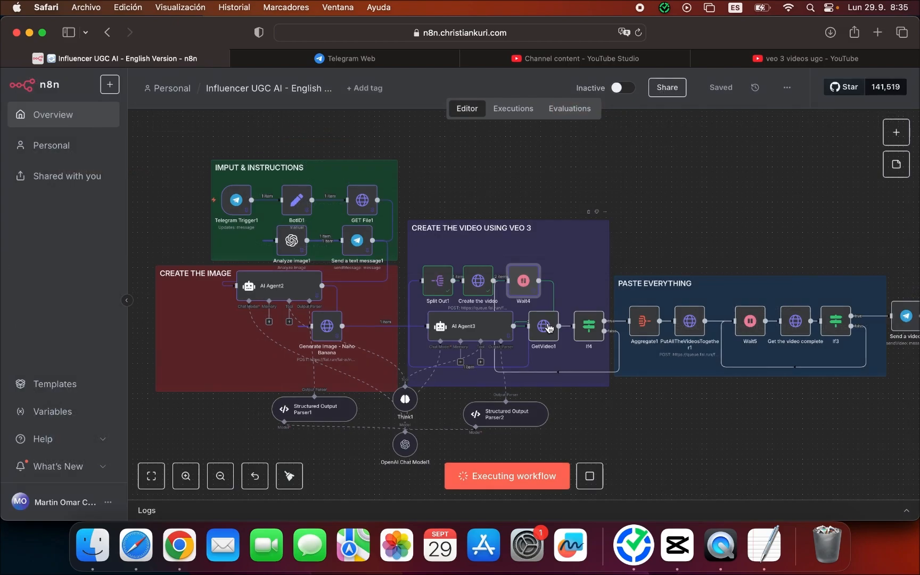
# Open the GetVideo1 node and examine its GET method, request URL expression, fal.ai authentication and remaining options.
pyautogui.click(549, 328)
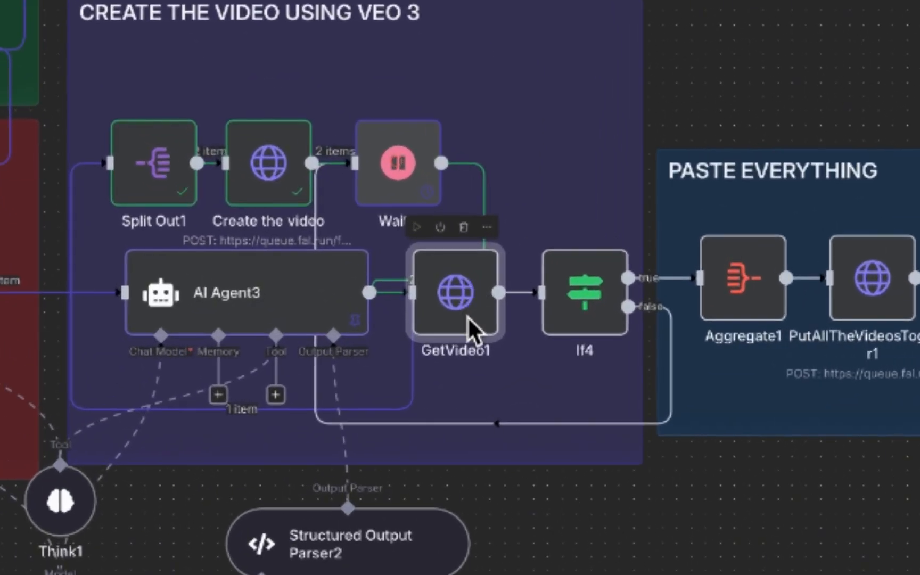
pyautogui.doubleClick(469, 319)
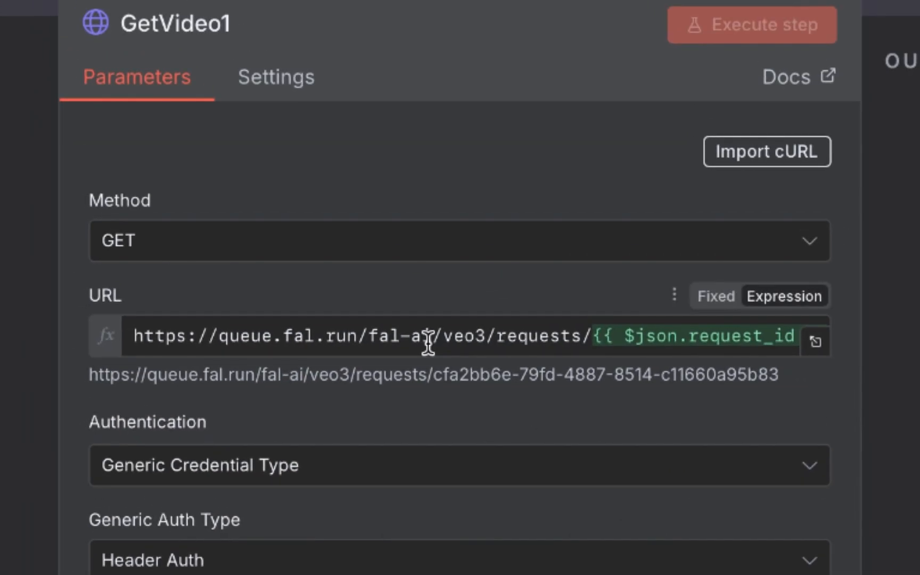
pyautogui.doubleClick(428, 337)
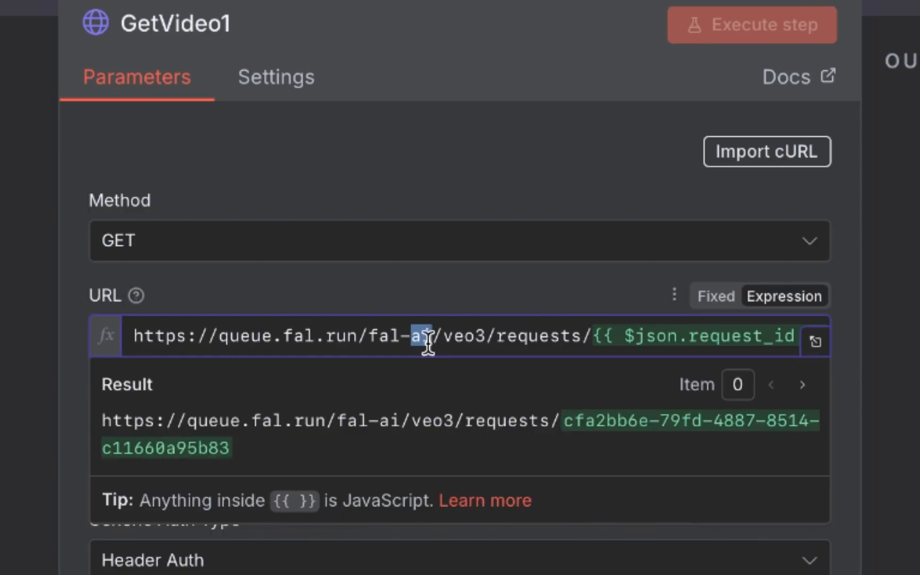
pyautogui.hotkey('ctrl', 'a')
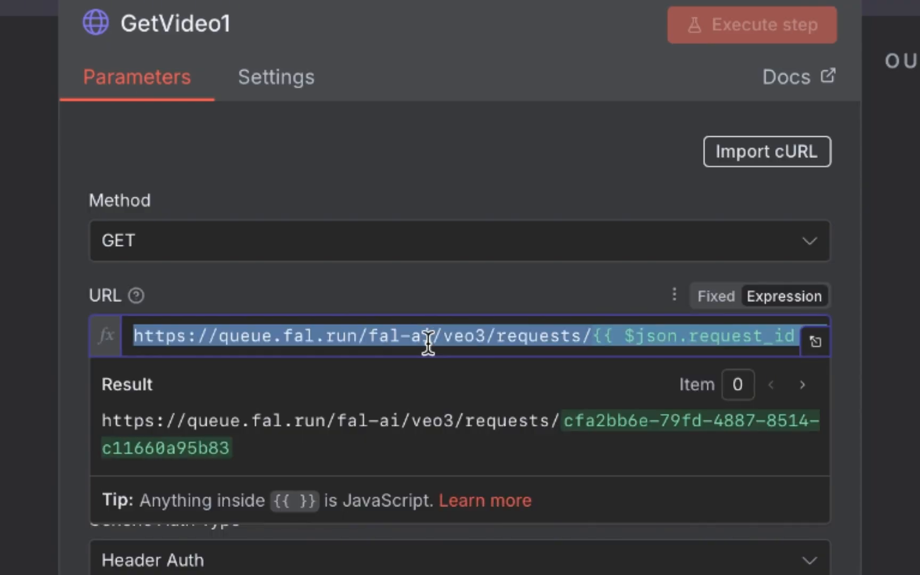
pyautogui.click(480, 144)
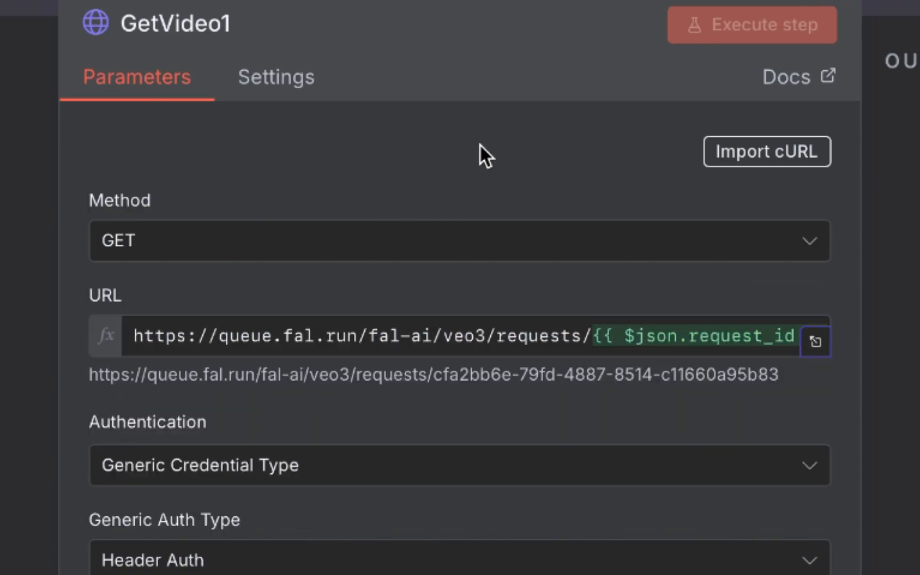
pyautogui.scroll(-4, 575, 197)
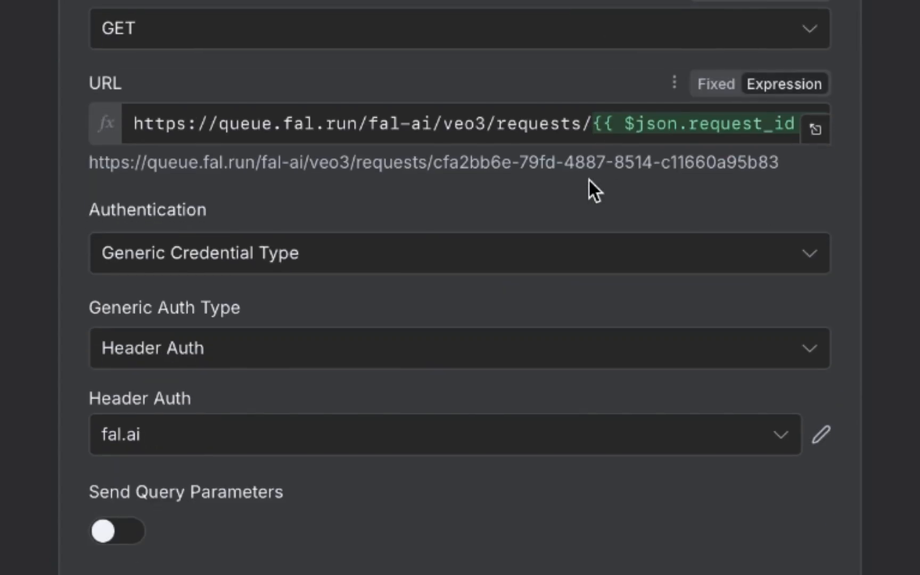
pyautogui.scroll(-4, 551, 196)
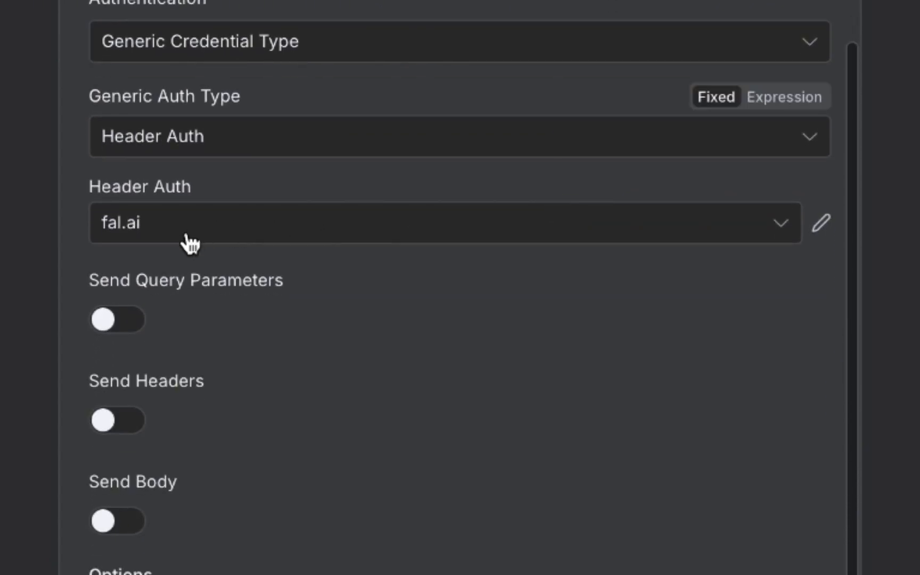
pyautogui.scroll(-2, 187, 235)
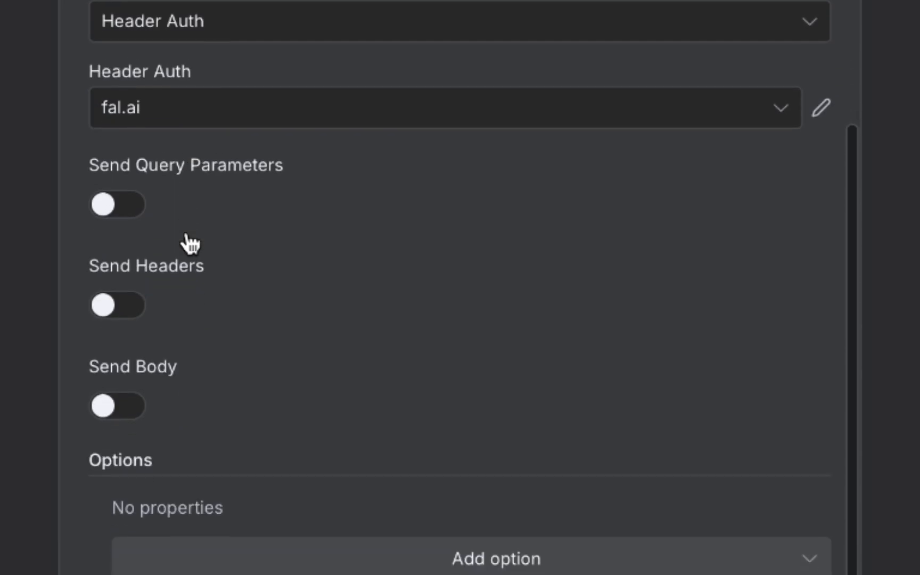
pyautogui.scroll(6, 187, 232)
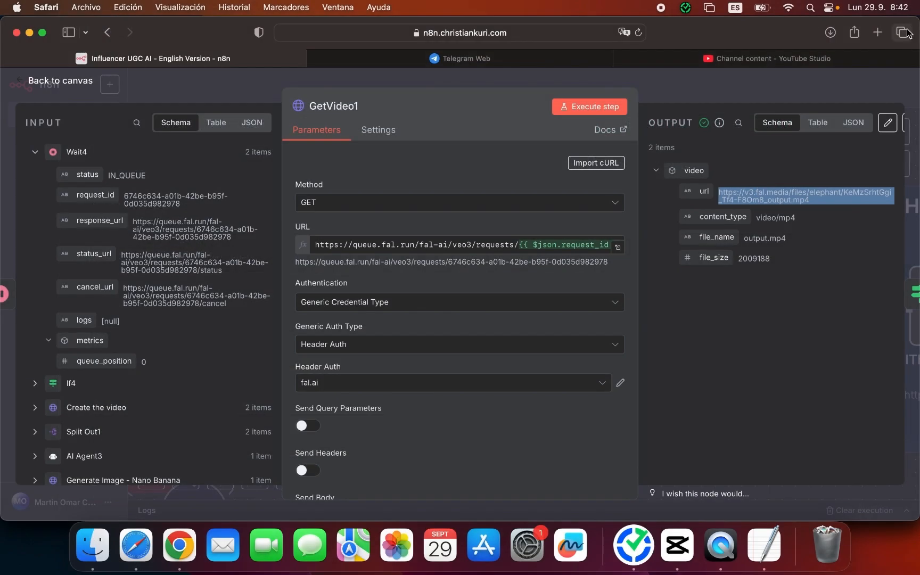
# View the first generated video by loading its output URL in a new browser tab, and expand GetVideo1's video output.
pyautogui.click(907, 33)
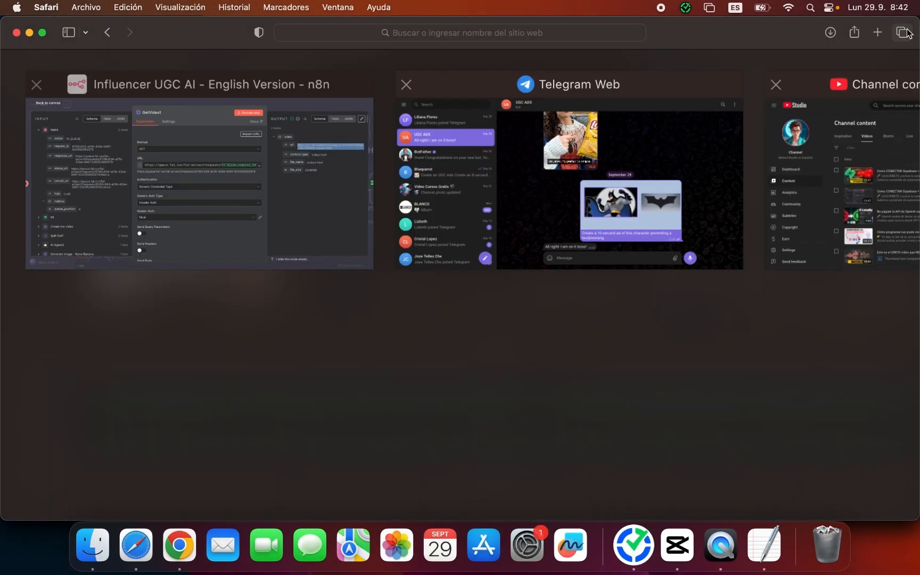
pyautogui.click(878, 32)
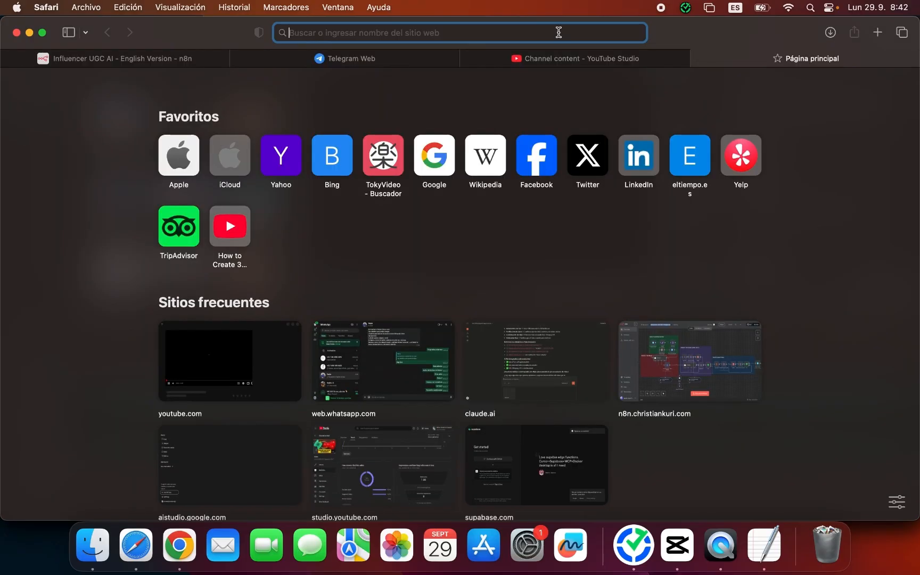
pyautogui.press('super+v')
pyautogui.press('Return')
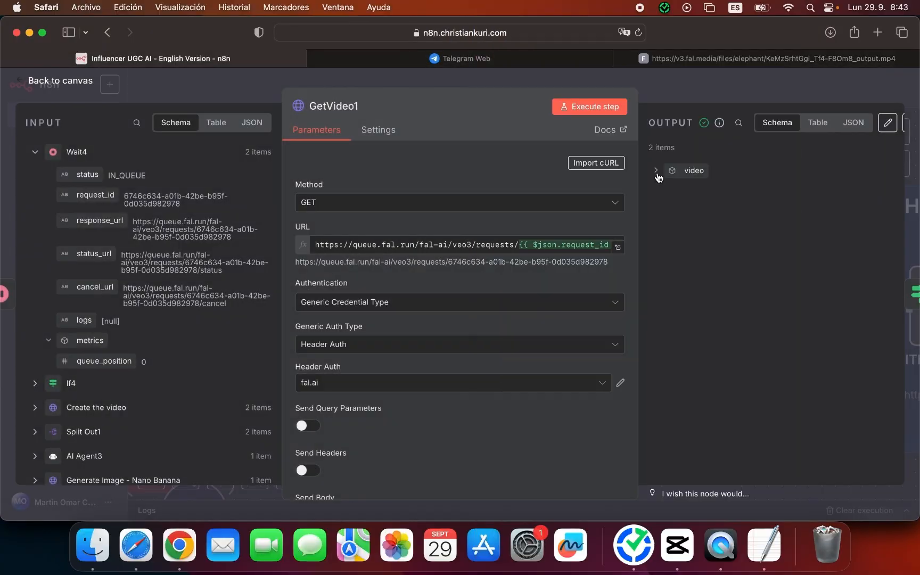
pyautogui.click(657, 171)
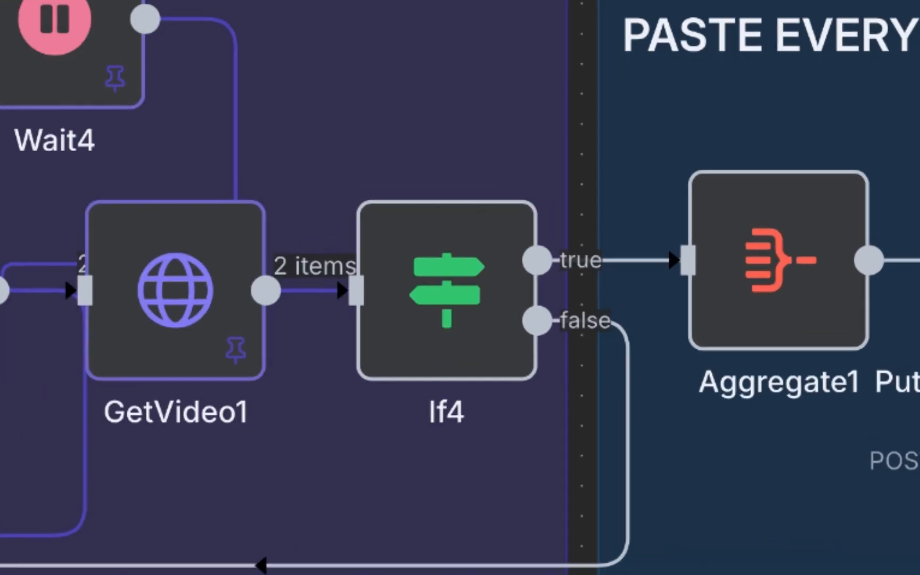
# Check the If4 node's video url "is not empty" condition against GetVideo1's output, execute the node and return to the canvas.
pyautogui.moveTo(685, 321)
pyautogui.doubleClick(446, 296)
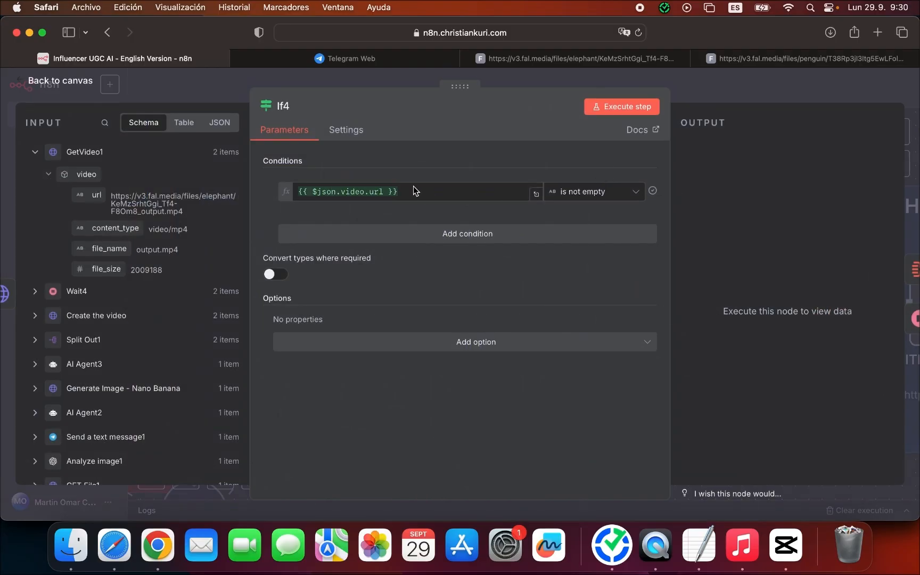
pyautogui.click(417, 190)
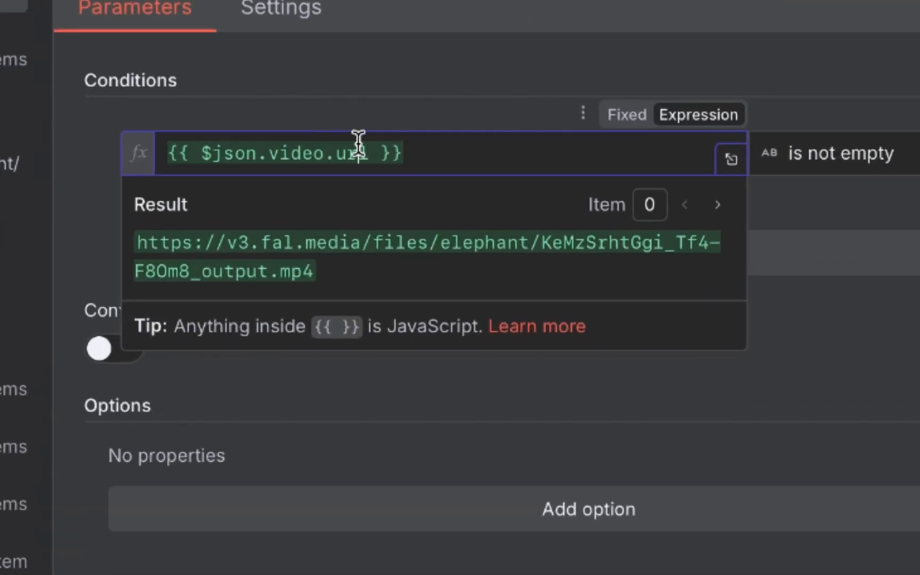
pyautogui.doubleClick(376, 192)
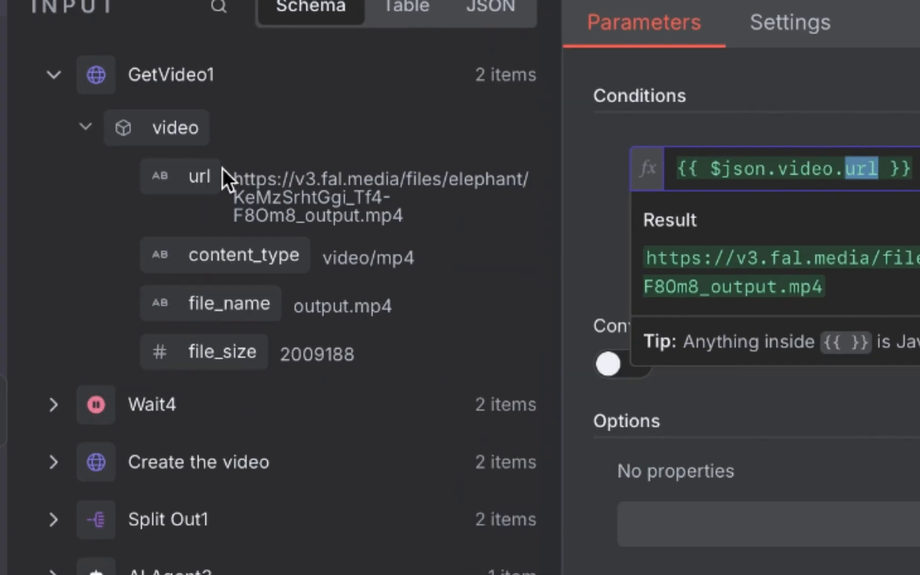
pyautogui.moveTo(189, 174)
pyautogui.mouseDown()
pyautogui.moveTo(411, 177)
pyautogui.moveTo(172, 150)
pyautogui.moveTo(174, 169)
pyautogui.mouseUp()
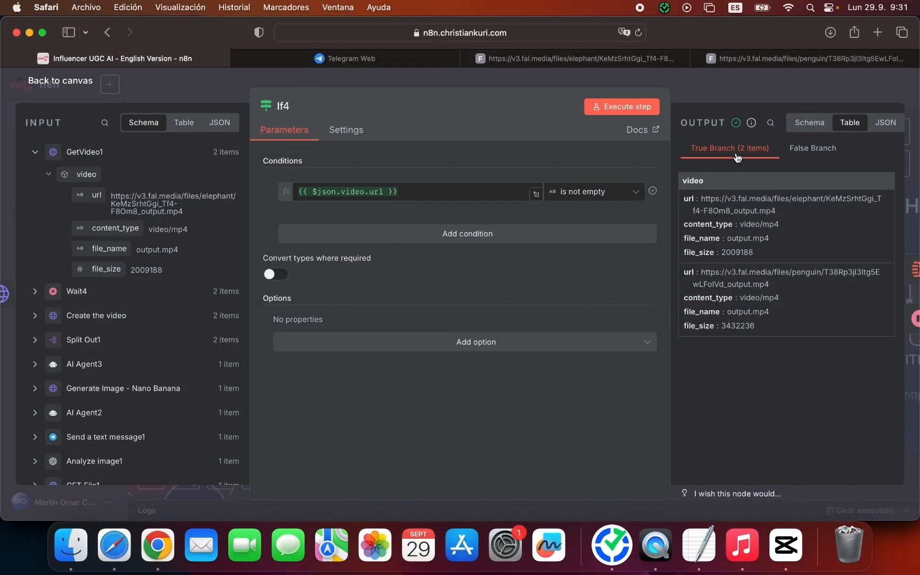
pyautogui.click(744, 91)
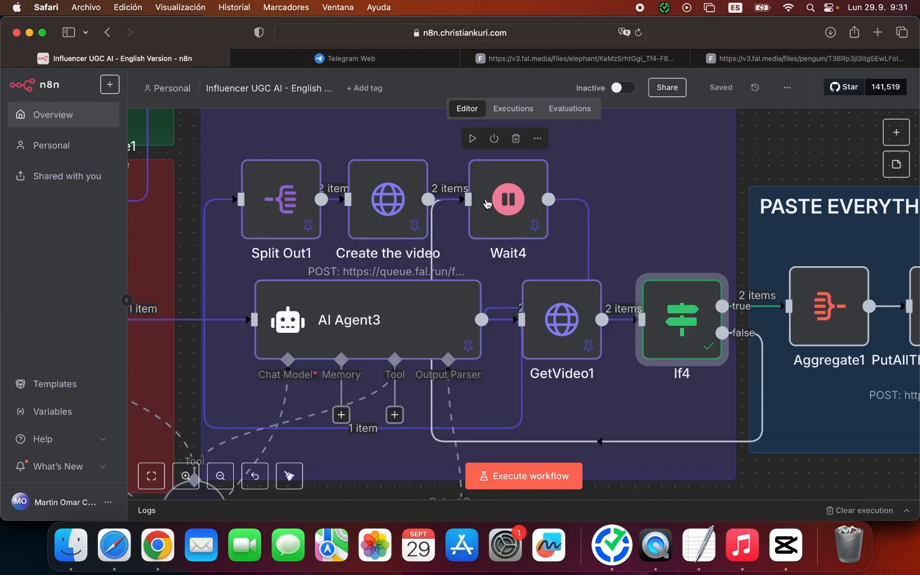
# Open the Aggregate1 node and check its video.url input field and videoUrls output field name.
pyautogui.hscroll(3, 739, 332)
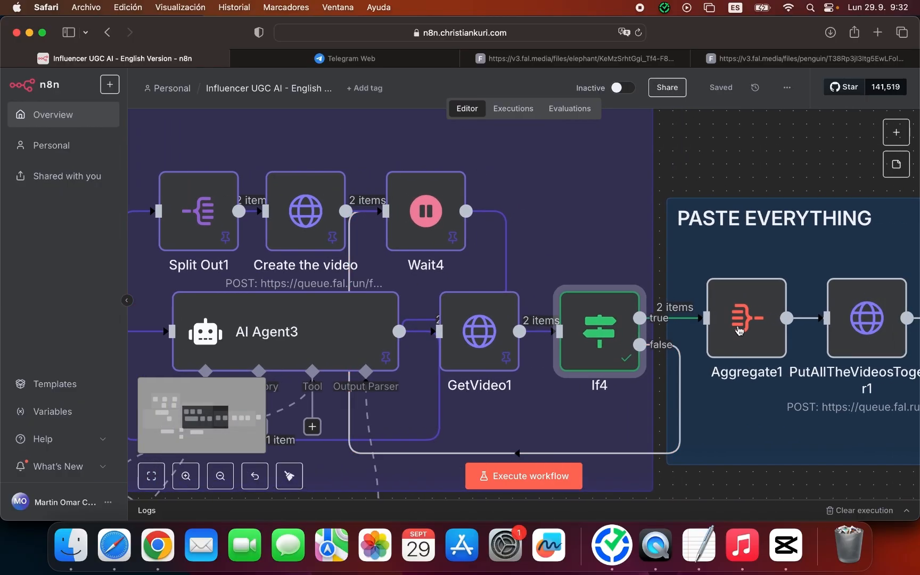
pyautogui.click(739, 318)
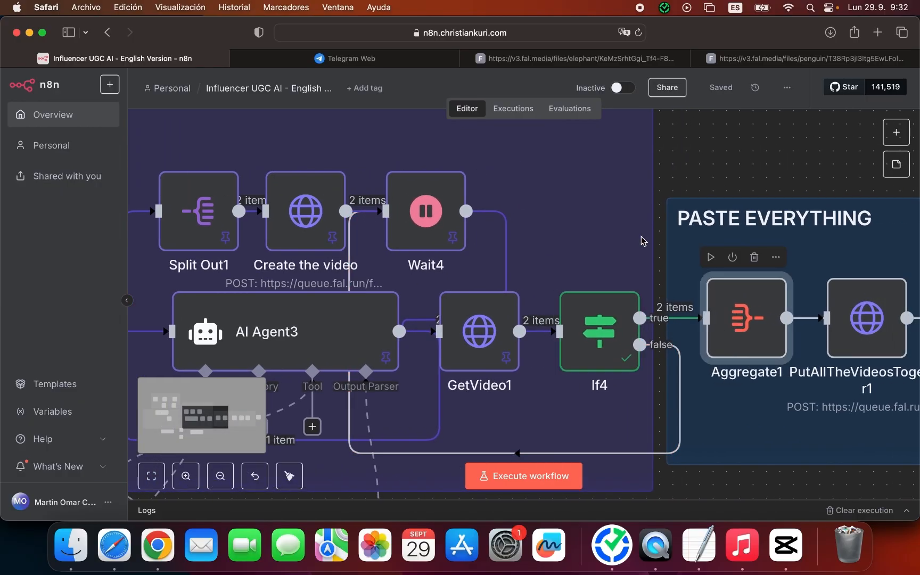
pyautogui.doubleClick(739, 319)
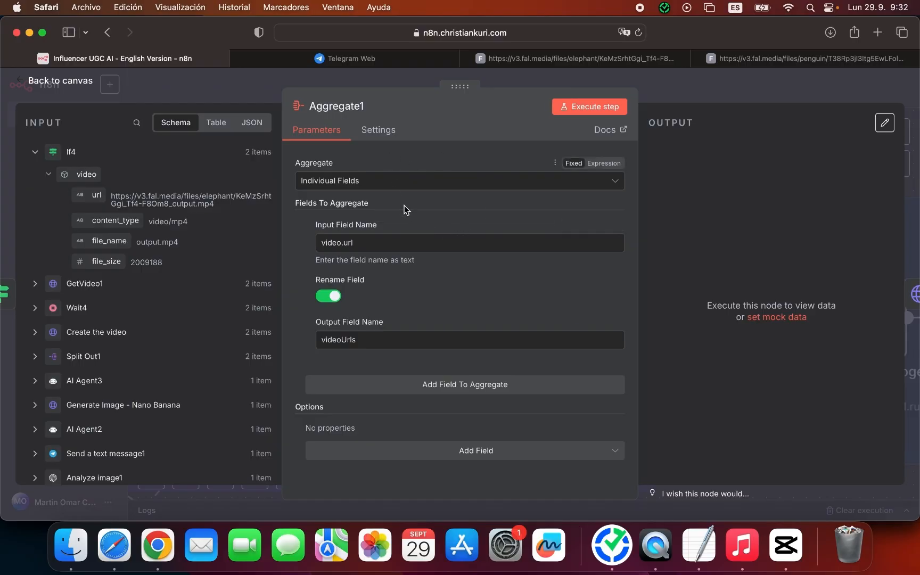
pyautogui.tripleClick(394, 247)
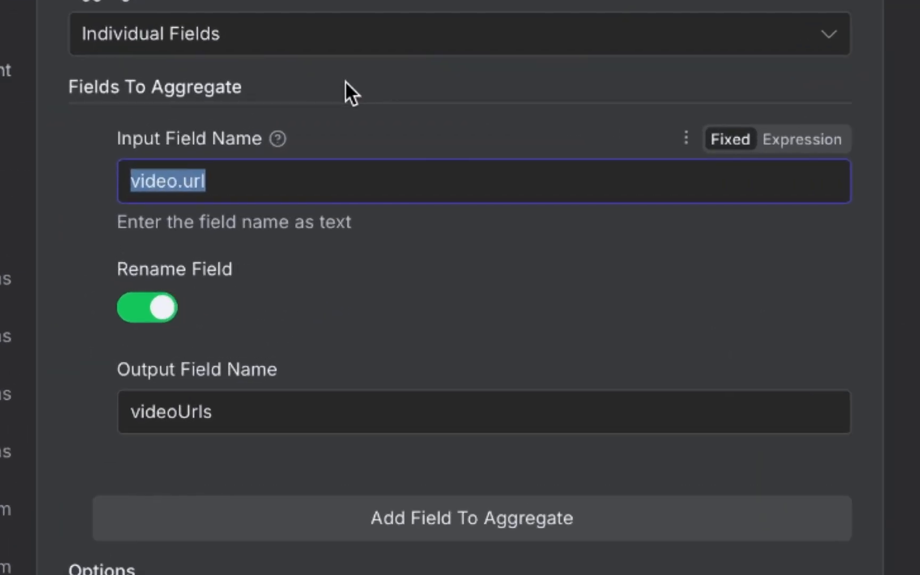
pyautogui.click(412, 201)
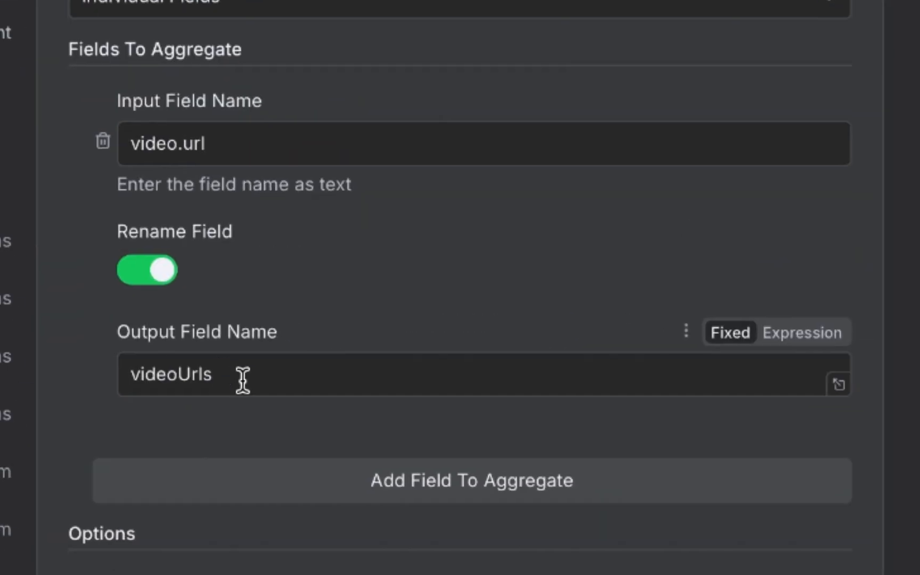
pyautogui.doubleClick(243, 379)
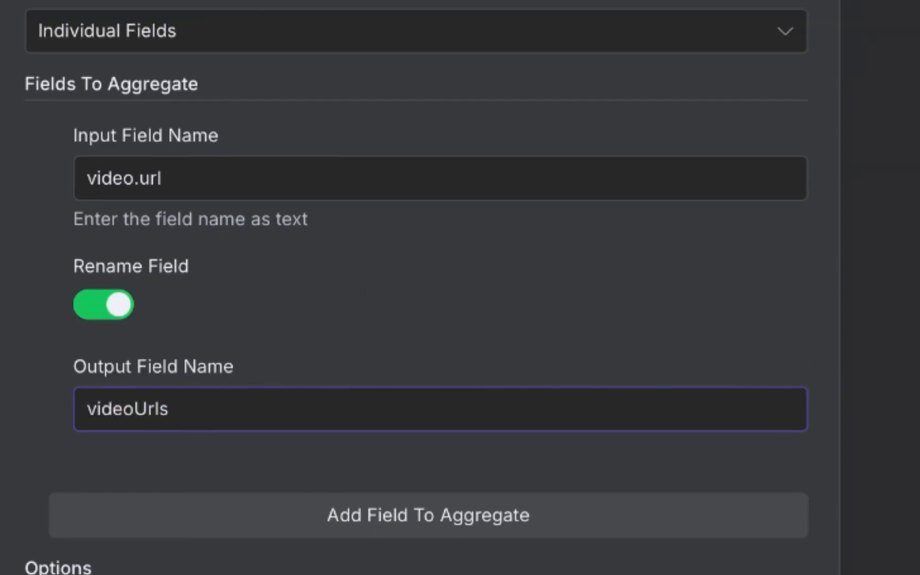
# Execute the Aggregate1 node, inspect its videoUrls output and return to the canvas.
pyautogui.click(785, 0)
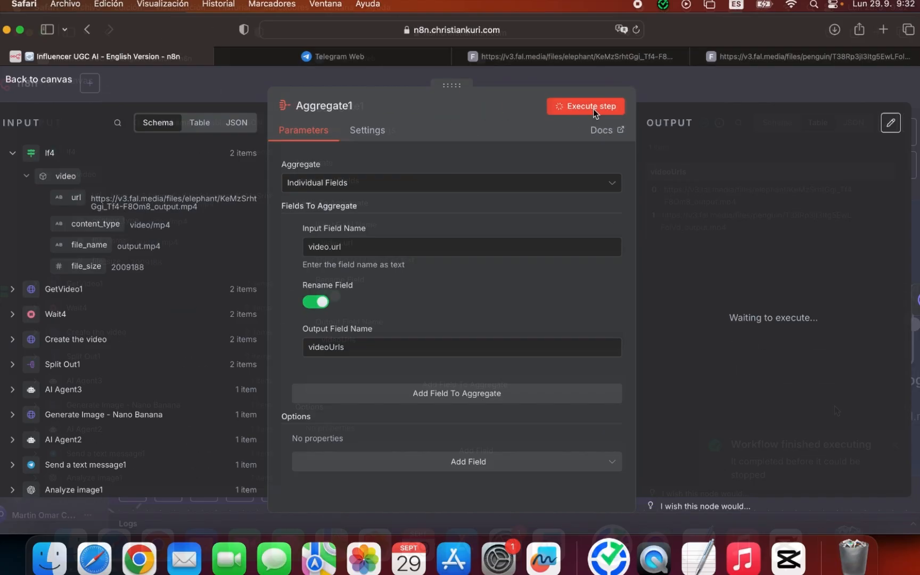
pyautogui.click(897, 453)
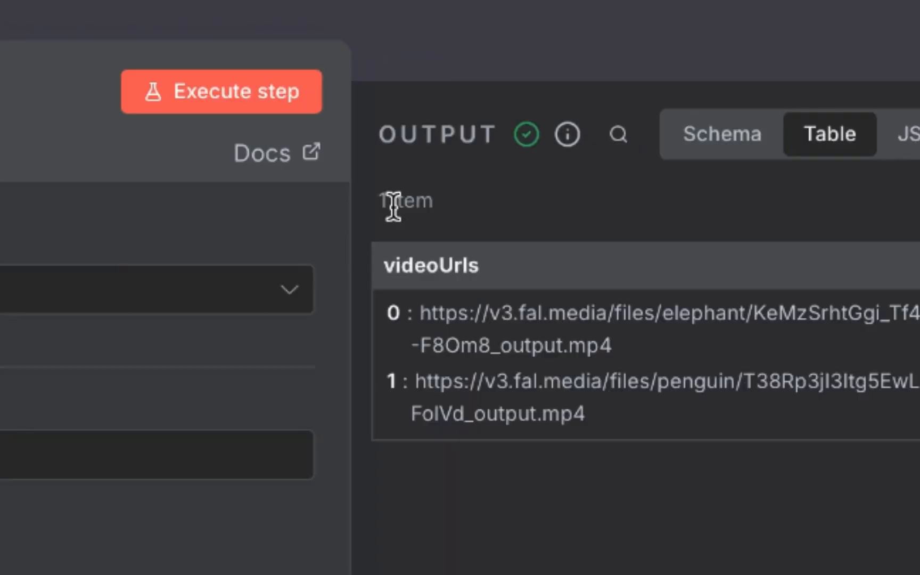
pyautogui.doubleClick(655, 149)
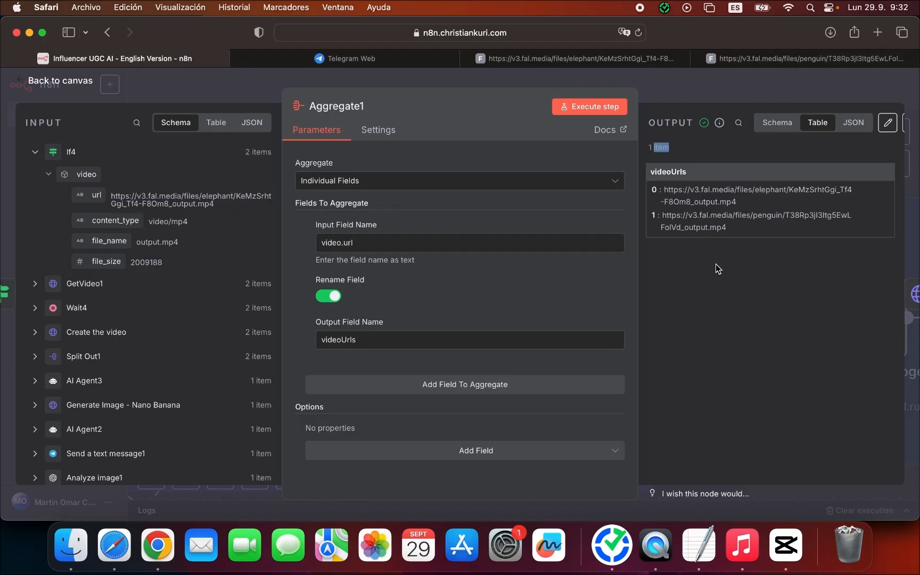
pyautogui.click(627, 405)
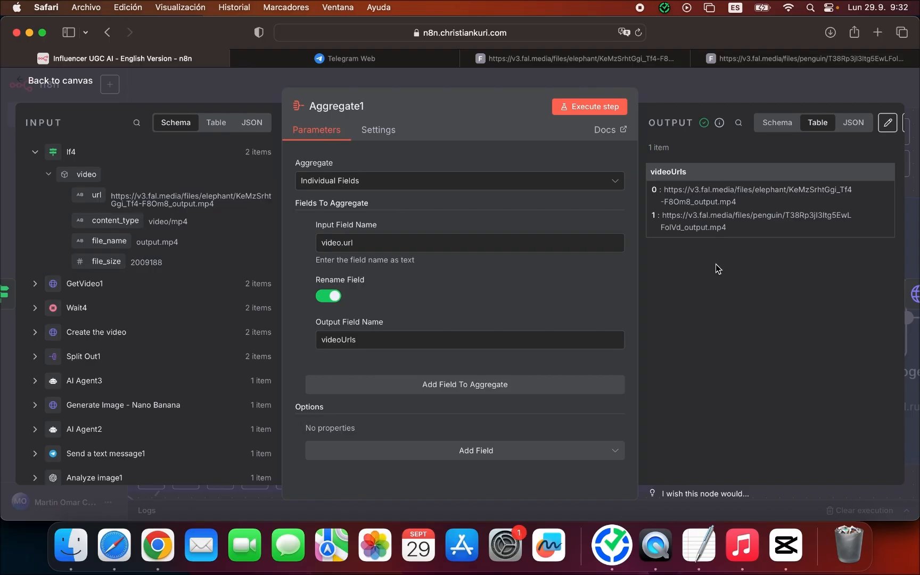
pyautogui.click(706, 85)
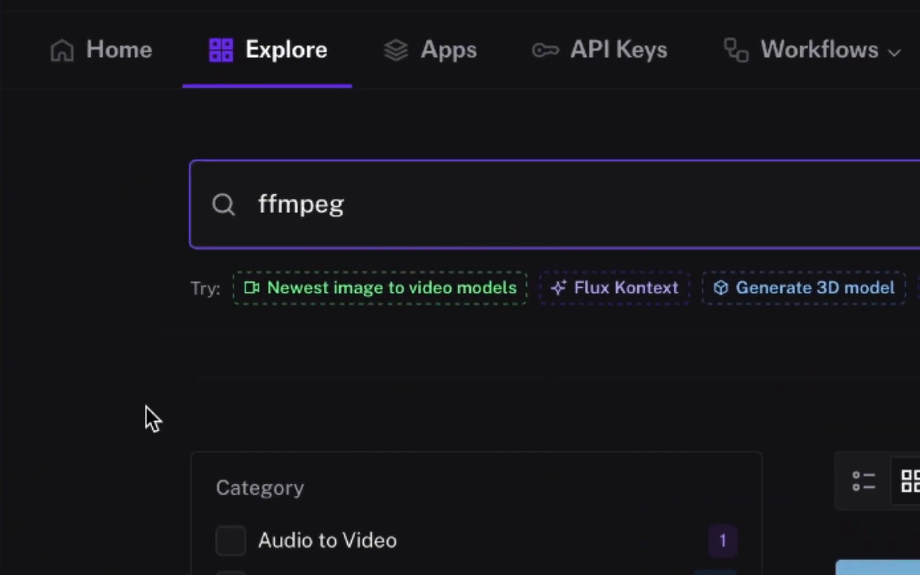
# Search the fal.ai model library for ffmpeg and open the ffmpeg-api/merge-videos model.
pyautogui.click(146, 406)
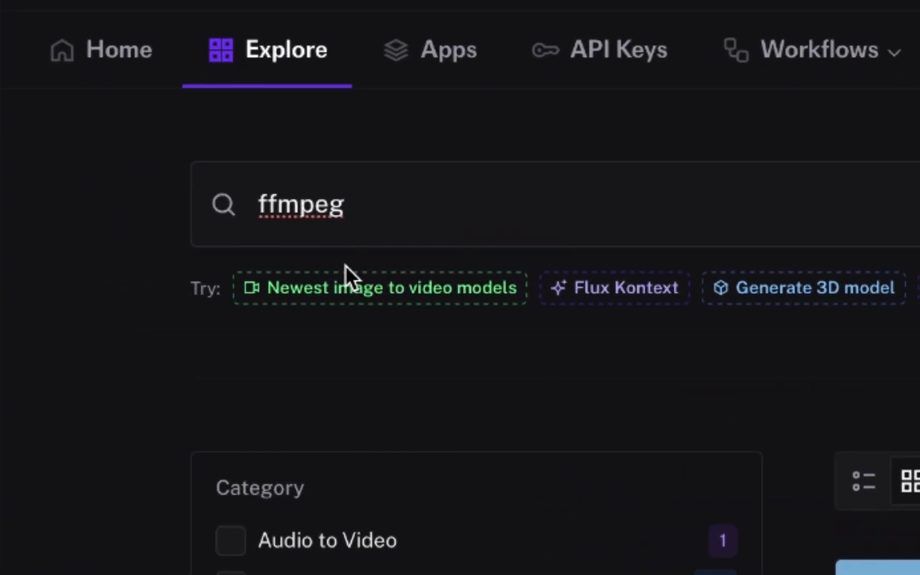
pyautogui.click(409, 225)
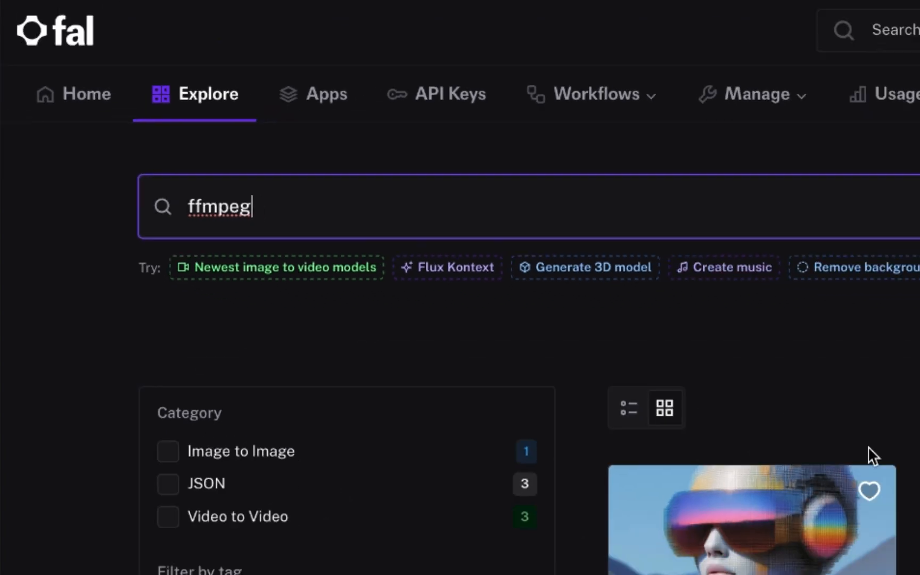
pyautogui.scroll(-2, 873, 456)
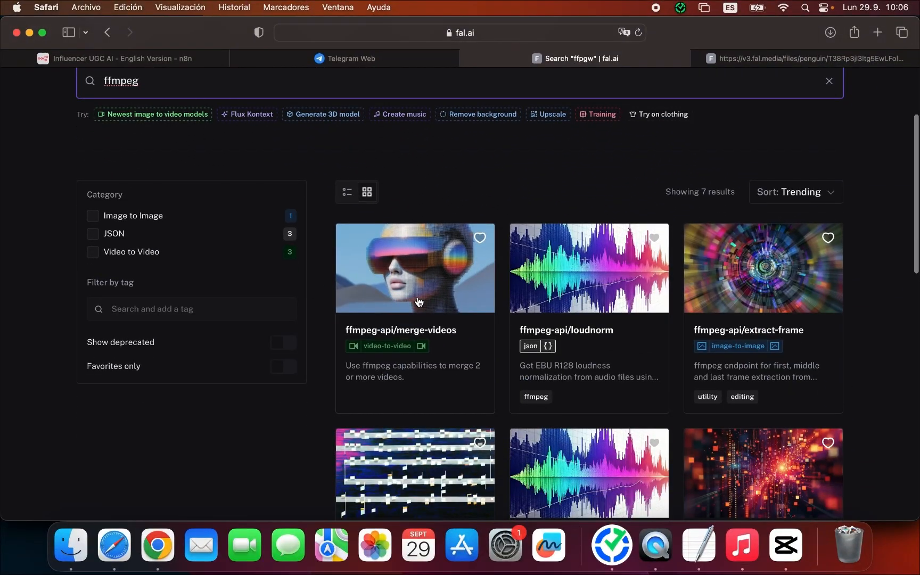
pyautogui.click(420, 302)
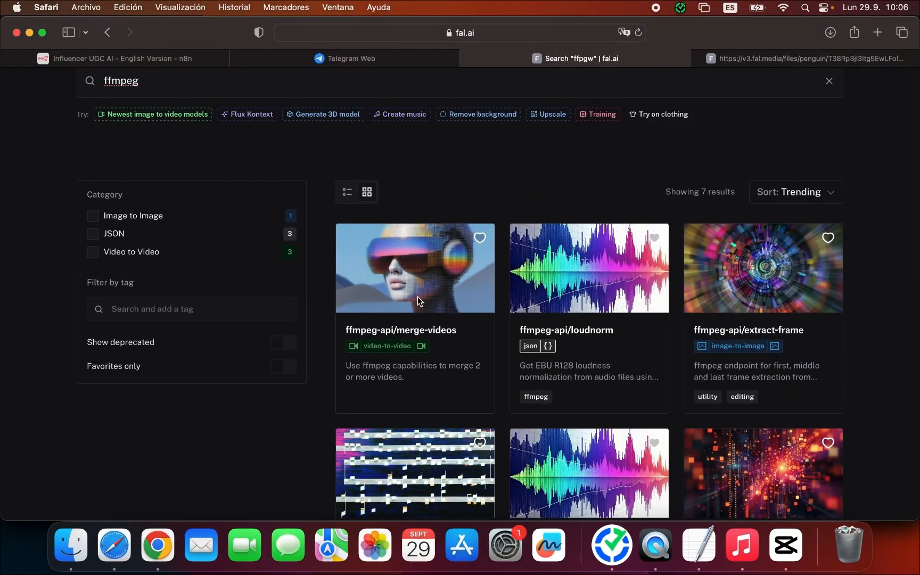
pyautogui.click(417, 298)
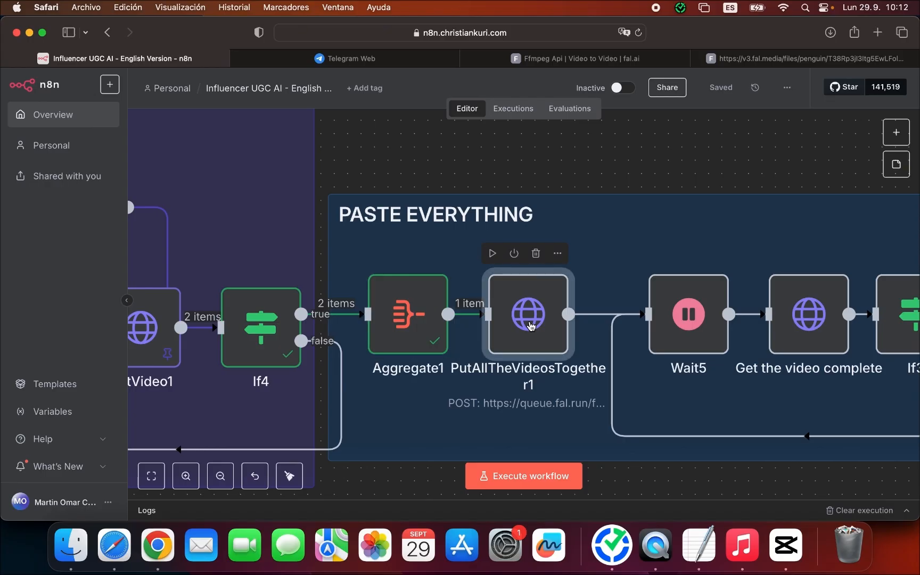
# Open the PutAllTheVideosTogether1 node and check its POST method, merge-videos URL and fal.ai header authentication.
pyautogui.doubleClick(518, 308)
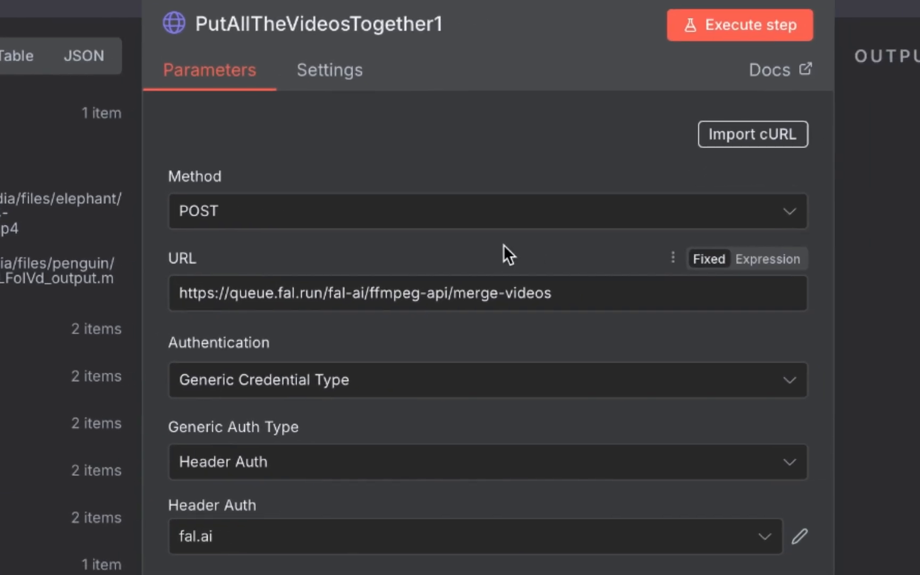
pyautogui.click(612, 292)
pyautogui.hotkey('ctrl', 'a')
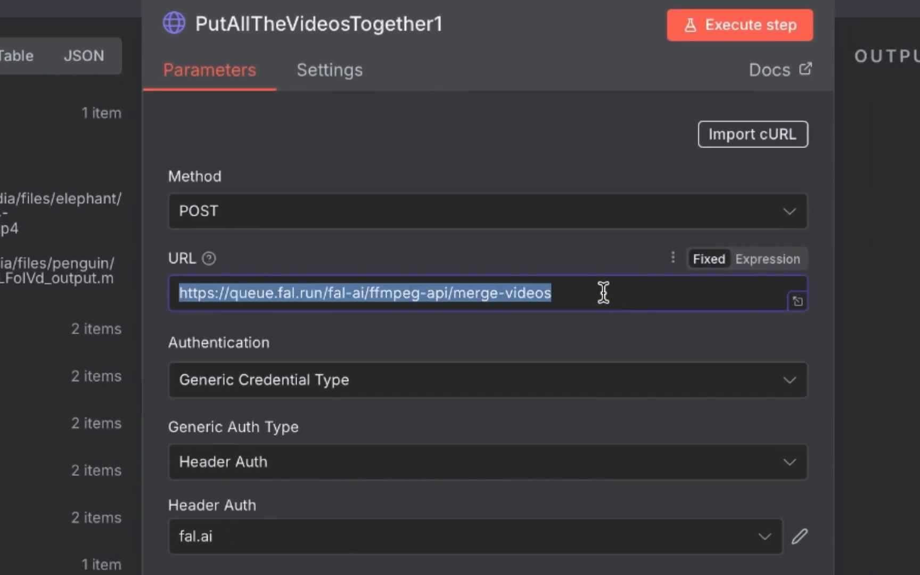
pyautogui.click(543, 268)
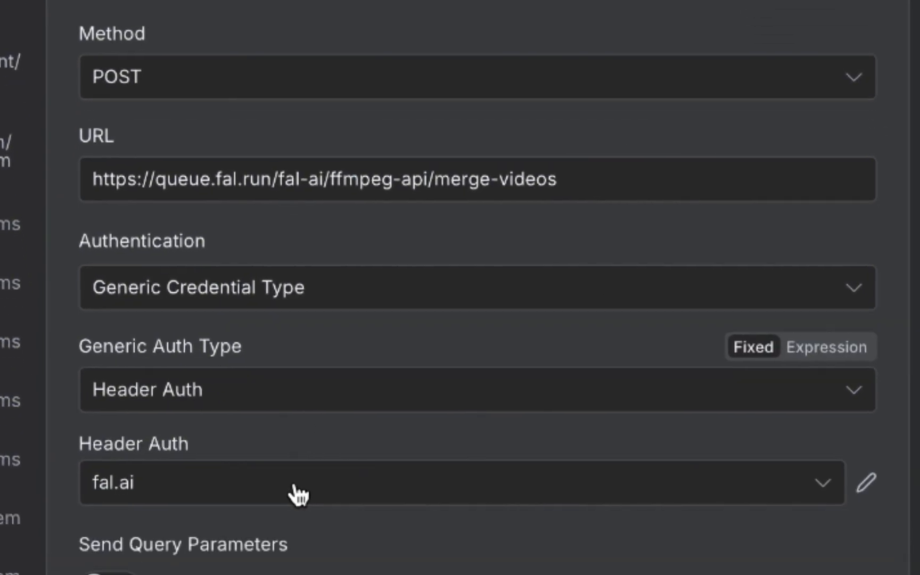
pyautogui.click(293, 487)
pyautogui.click(293, 486)
# Examine the merge request's JSON body and the expression that fills video_urls from videoUrls.
pyautogui.scroll(-5, 293, 481)
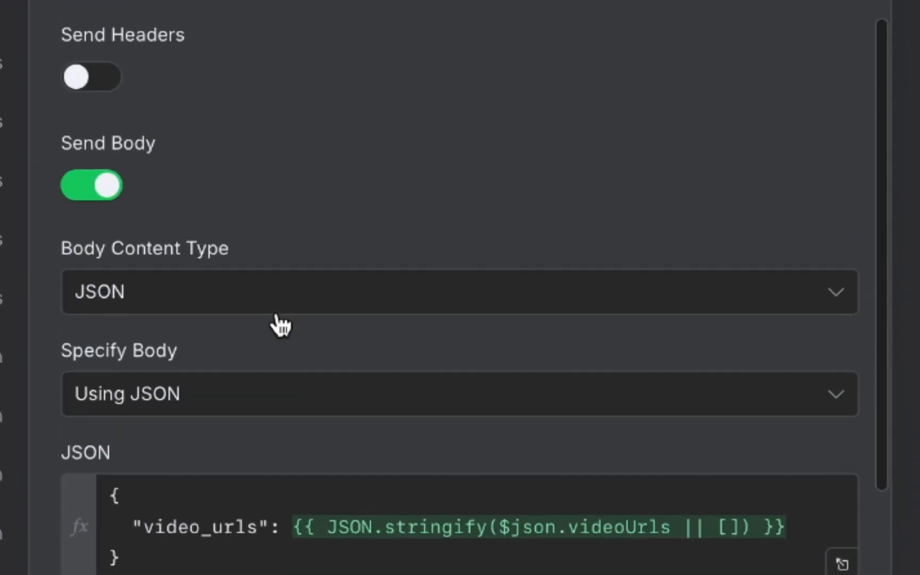
pyautogui.scroll(-5, 280, 325)
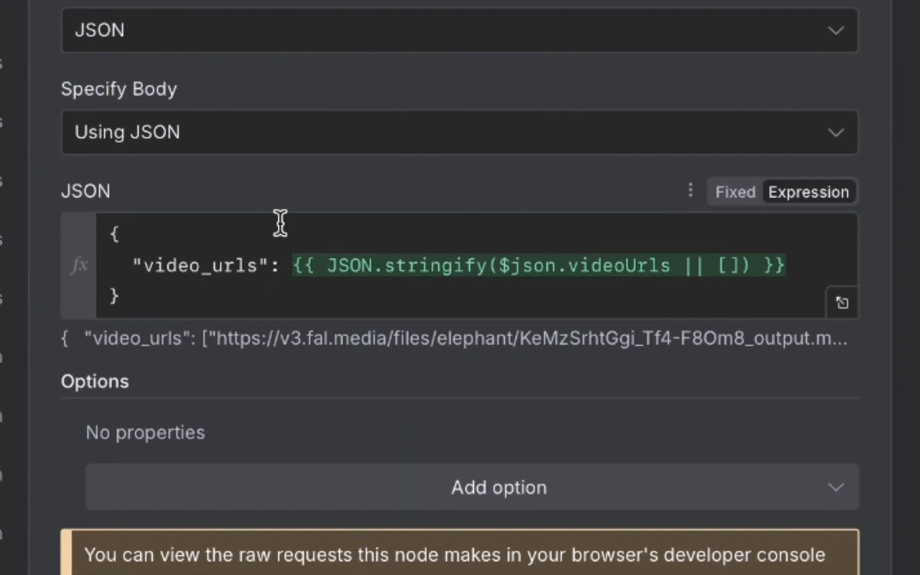
pyautogui.click(323, 266)
pyautogui.tripleClick(324, 266)
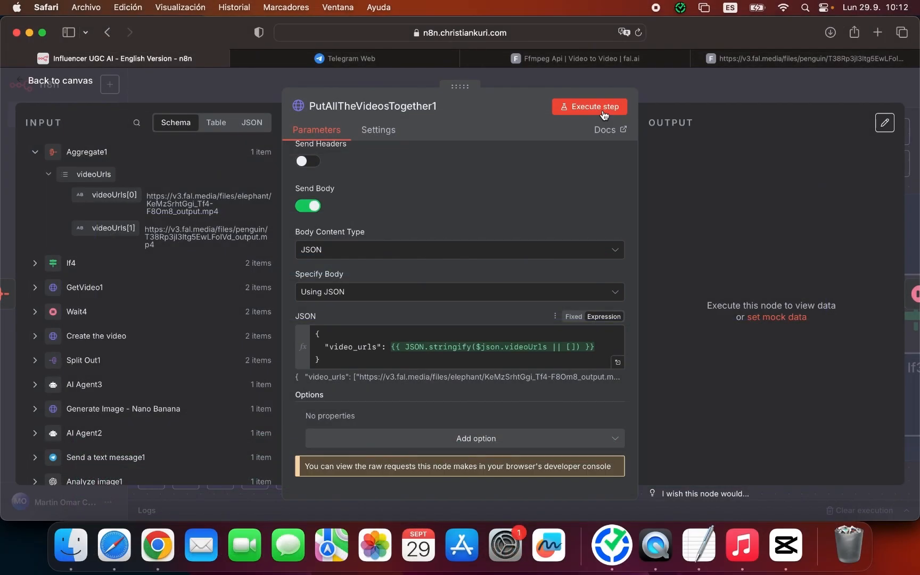
# Execute PutAllTheVideosTogether1, inspect the returned request_id, response_url and status, and return to the canvas.
pyautogui.click(604, 113)
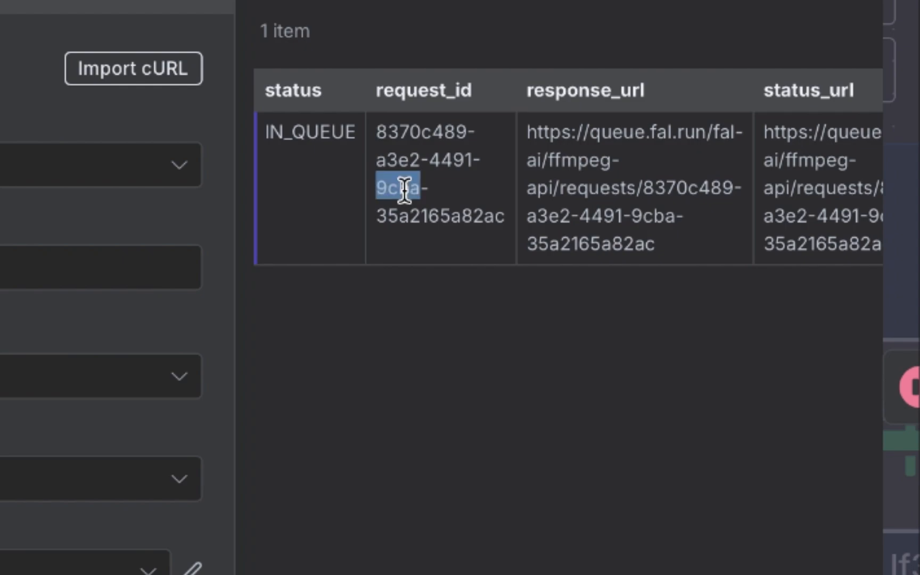
pyautogui.tripleClick(405, 189)
pyautogui.tripleClick(632, 192)
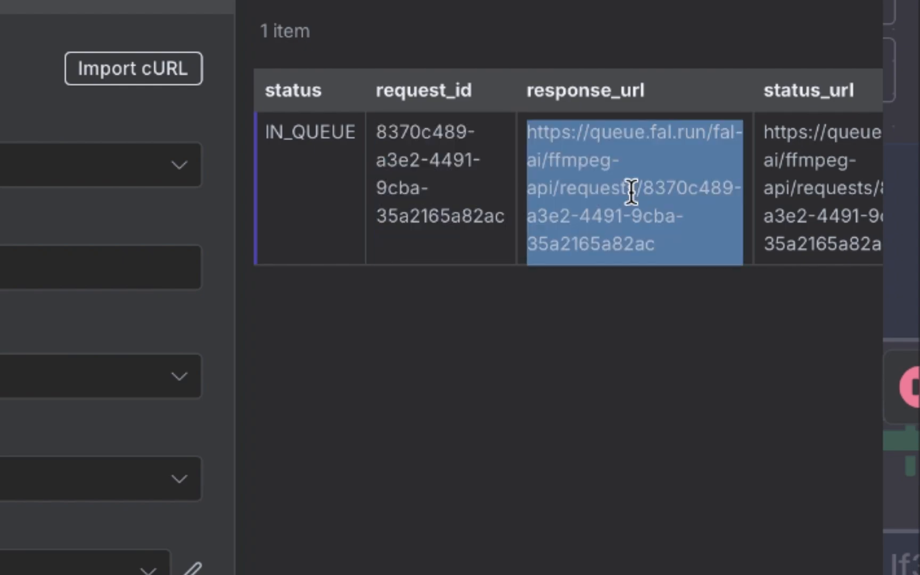
pyautogui.tripleClick(333, 133)
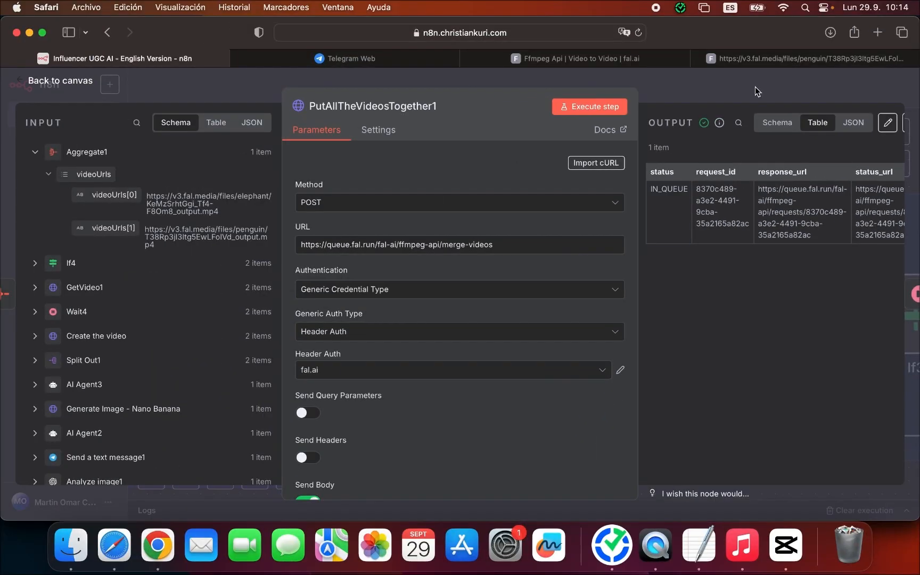
pyautogui.click(755, 87)
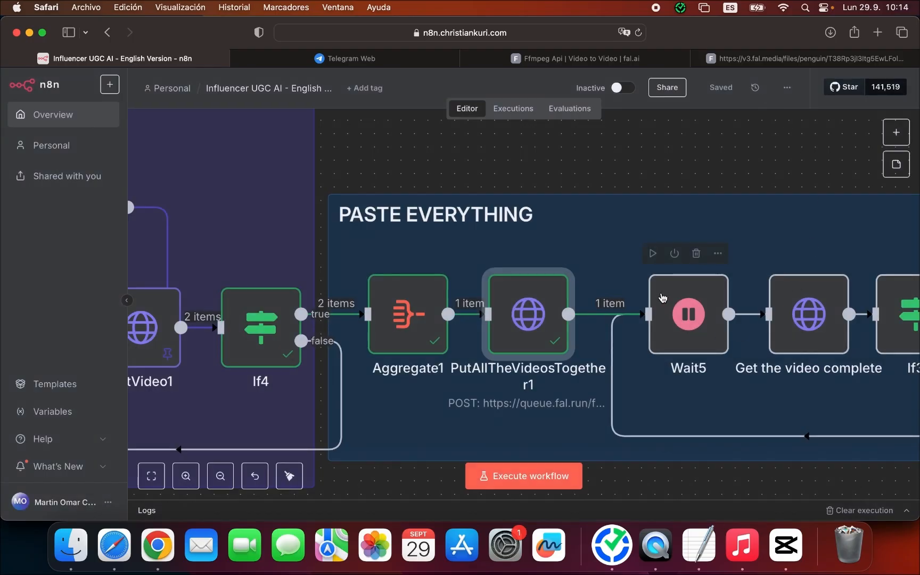
# Execute the Wait5 node and examine the Get the video complete node's GET URL expression against Wait5's request_id.
pyautogui.doubleClick(663, 297)
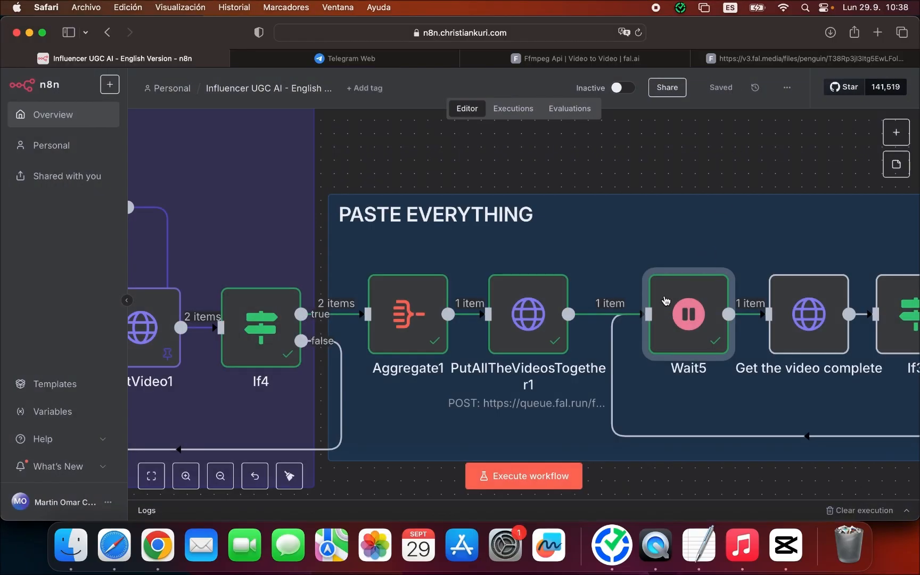
pyautogui.hscroll(2, 884, 307)
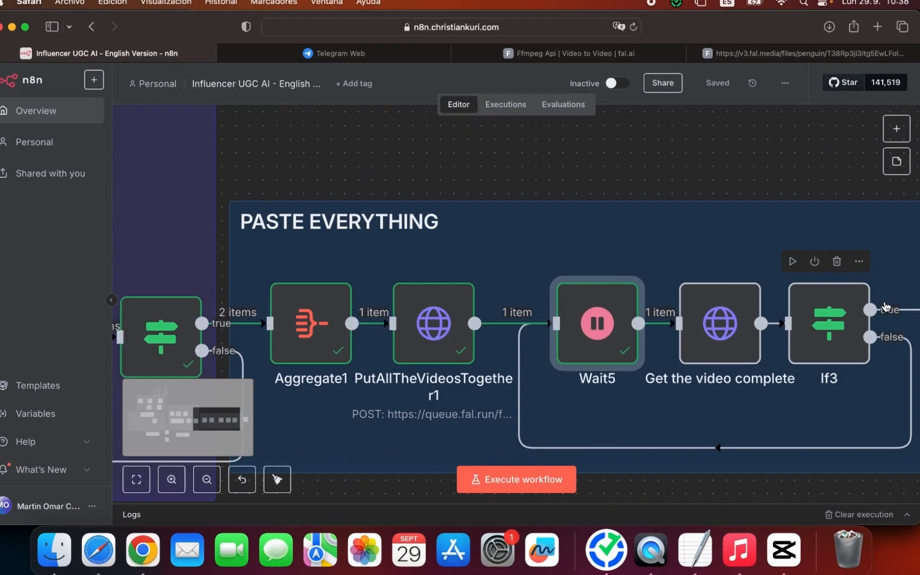
pyautogui.click(697, 320)
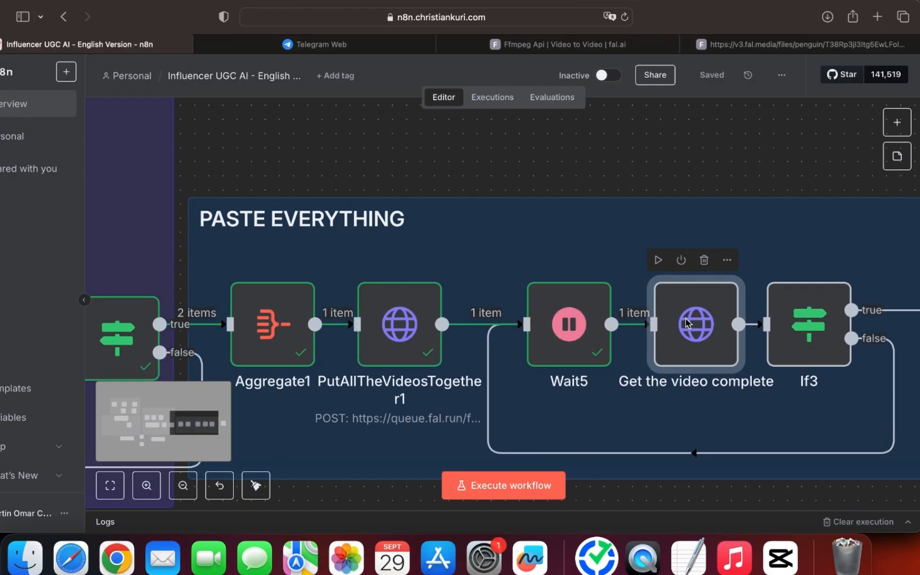
pyautogui.doubleClick(442, 344)
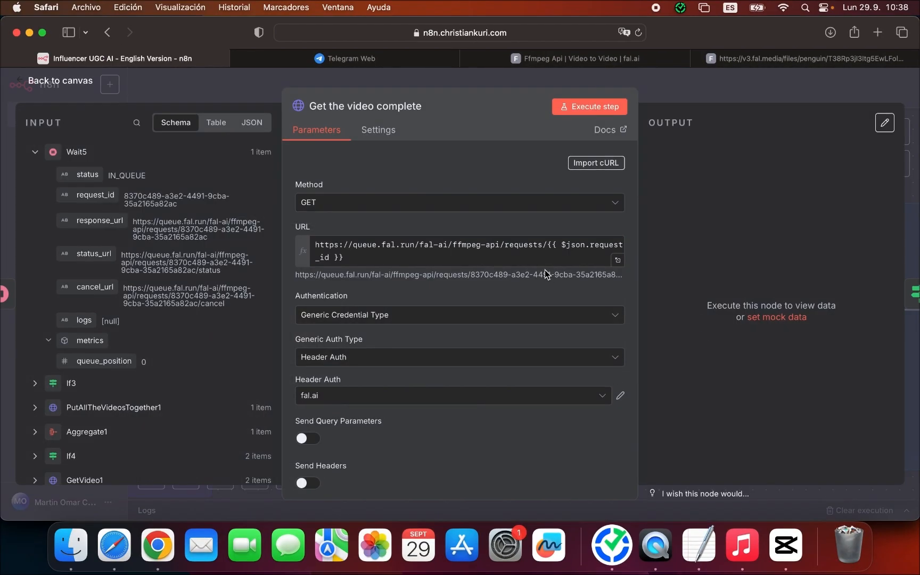
pyautogui.click(407, 256)
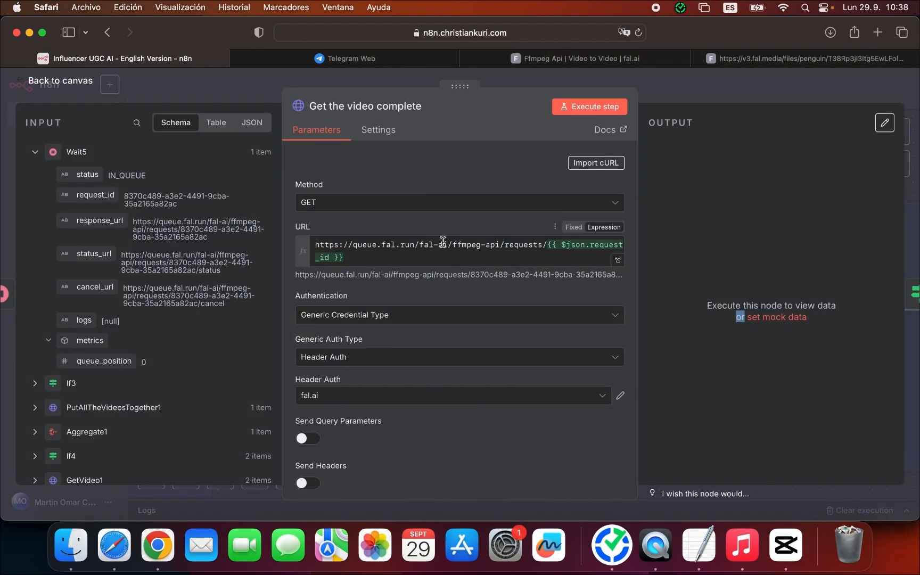
pyautogui.press('super+a')
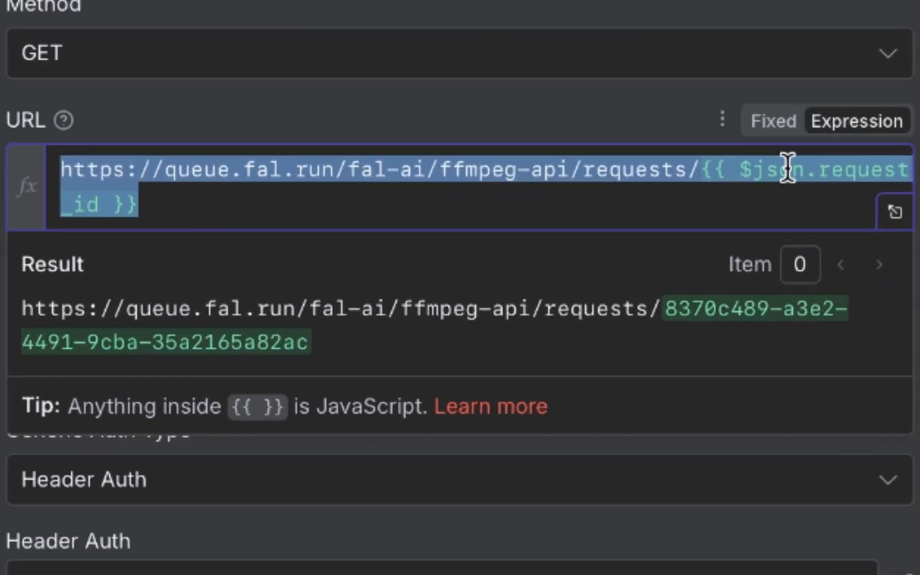
pyautogui.click(579, 245)
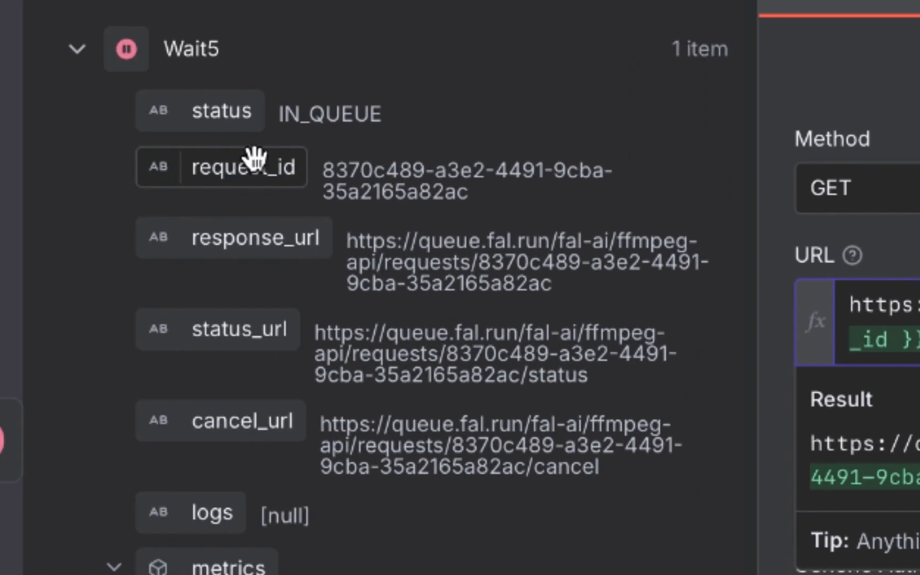
pyautogui.moveTo(430, 183); pyautogui.dragTo(250, 193)
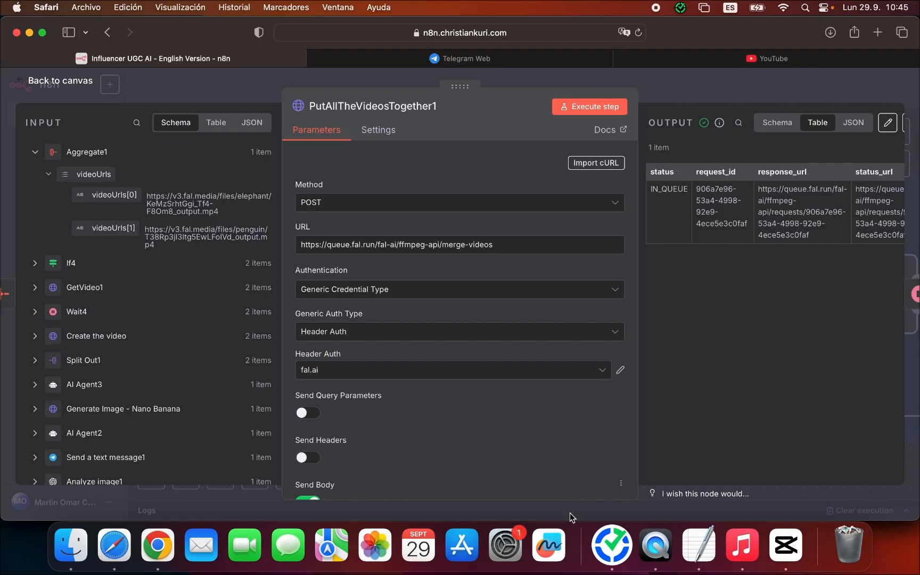
# Return to the canvas, save the workflow, and recheck the PutAllTheVideosTogether1 node's request settings.
pyautogui.click(682, 86)
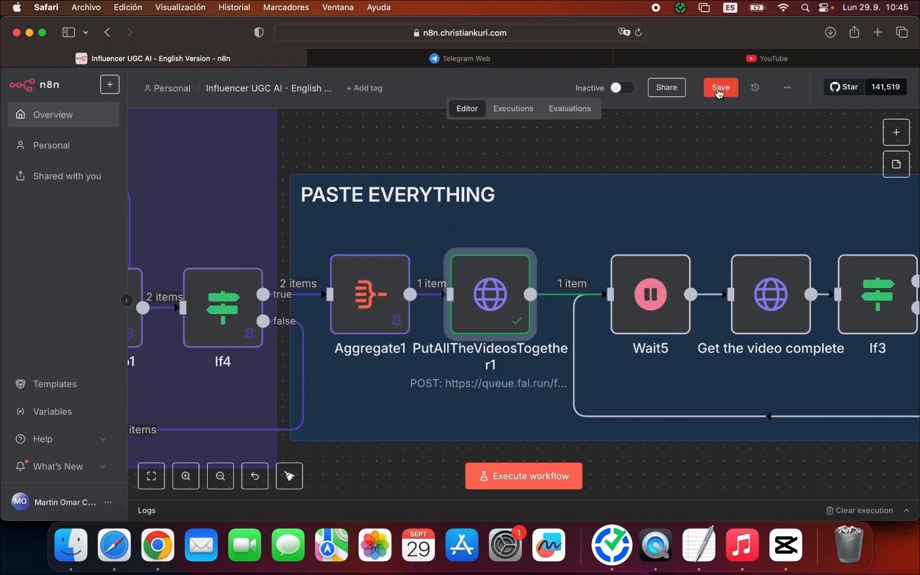
pyautogui.click(719, 90)
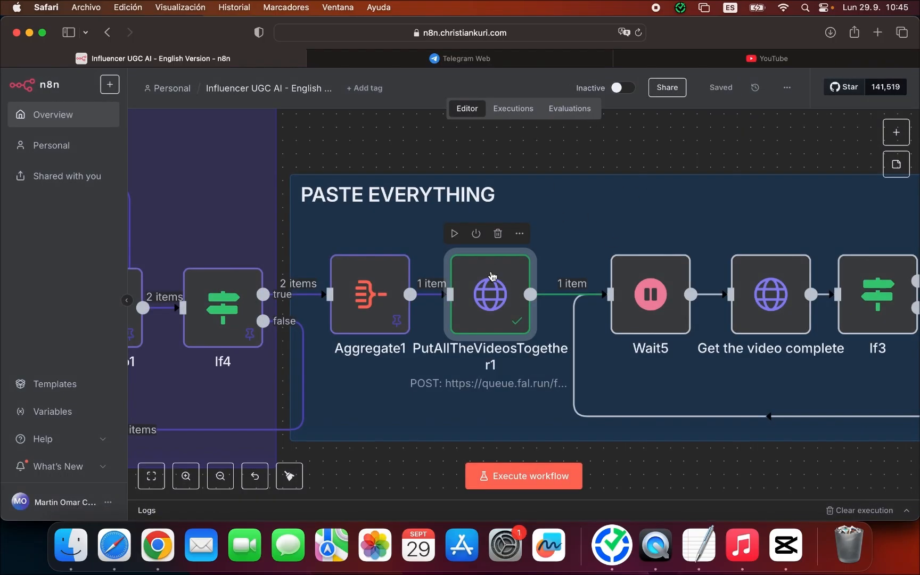
pyautogui.doubleClick(491, 275)
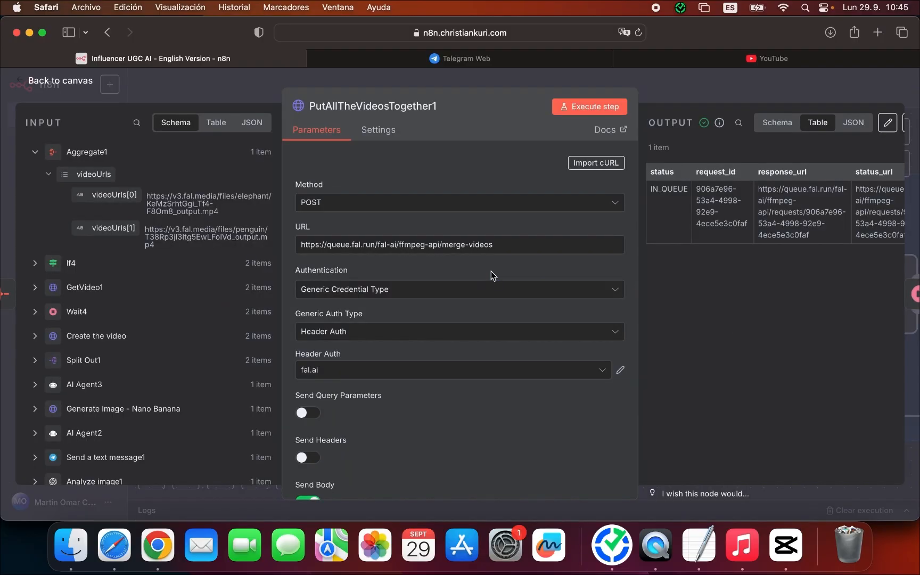
pyautogui.click(683, 95)
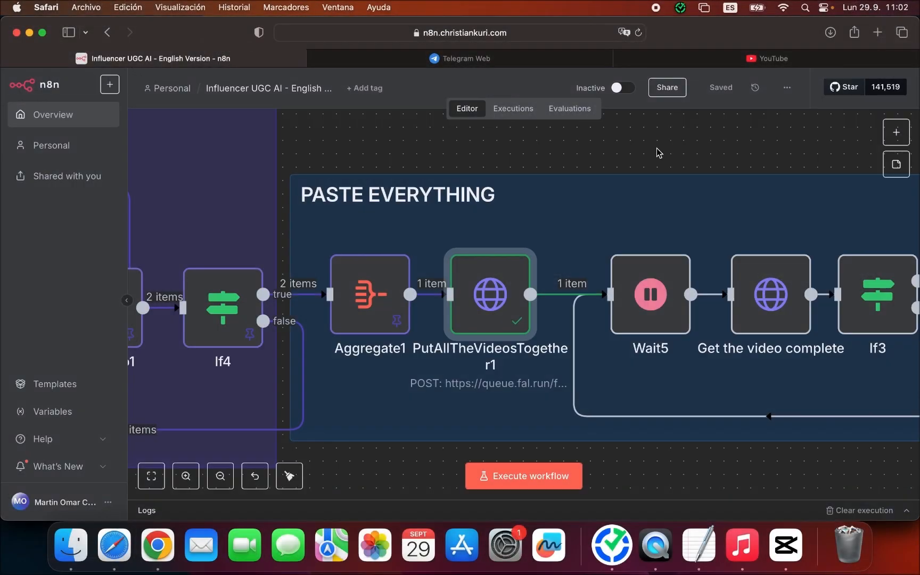
# Open the Wait5 node, check its wait amount and unit, and return to the canvas.
pyautogui.click(640, 323)
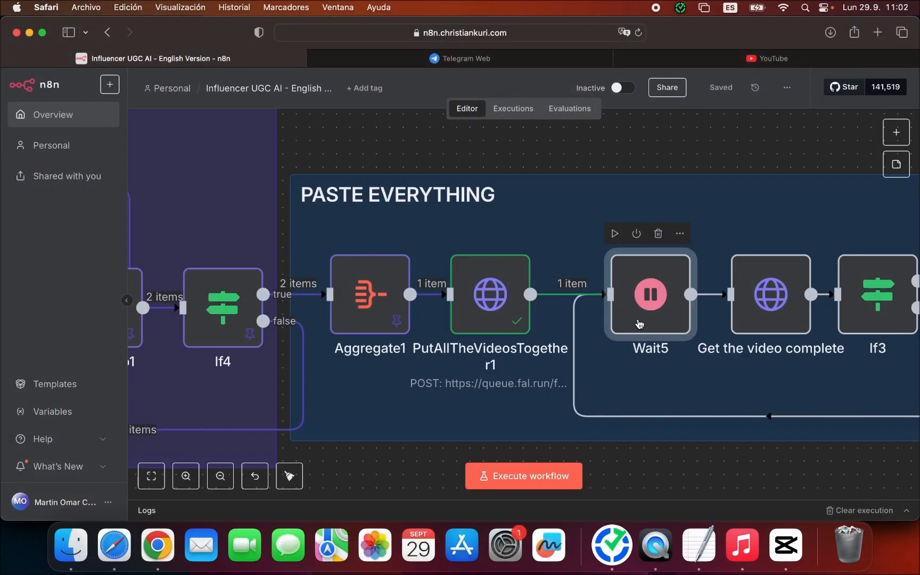
pyautogui.doubleClick(621, 328)
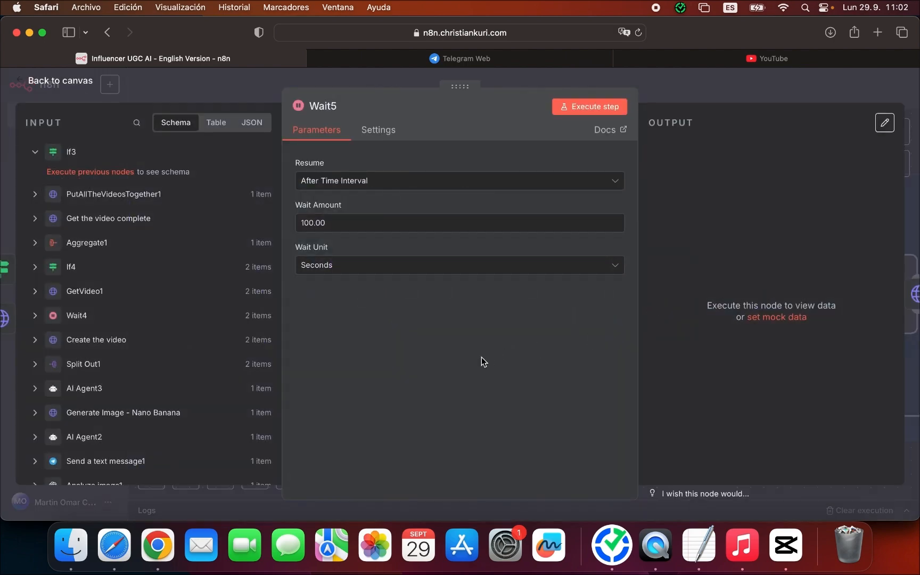
pyautogui.click(339, 228)
pyautogui.doubleClick(338, 227)
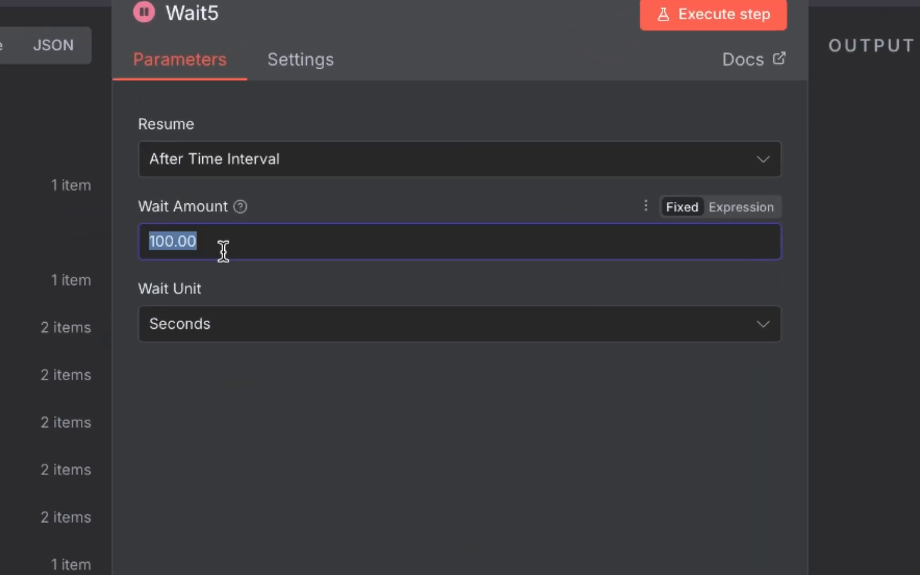
pyautogui.click(353, 483)
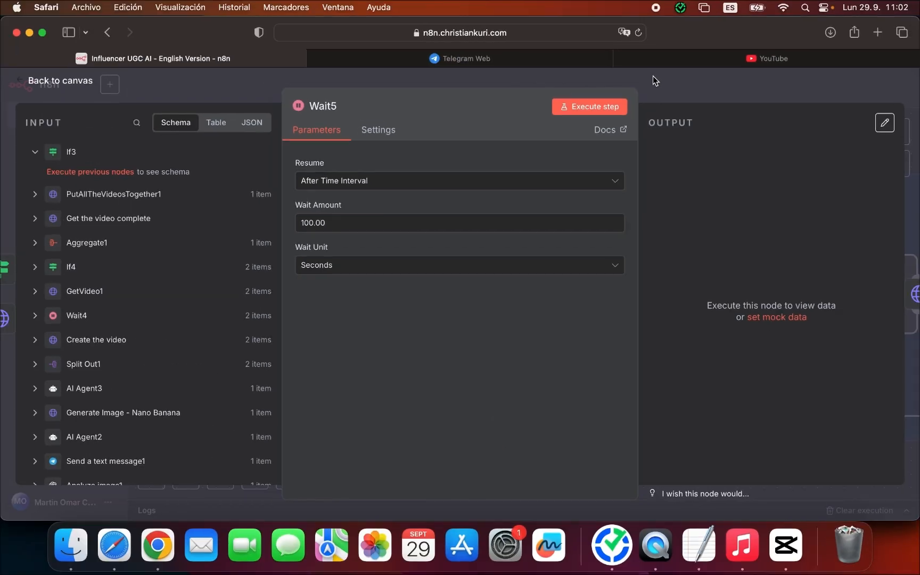
pyautogui.click(653, 76)
# Examine the Get the video complete node's GET URL expression, the request_id it takes from Wait5, and its fal.ai header authentication.
pyautogui.click(769, 322)
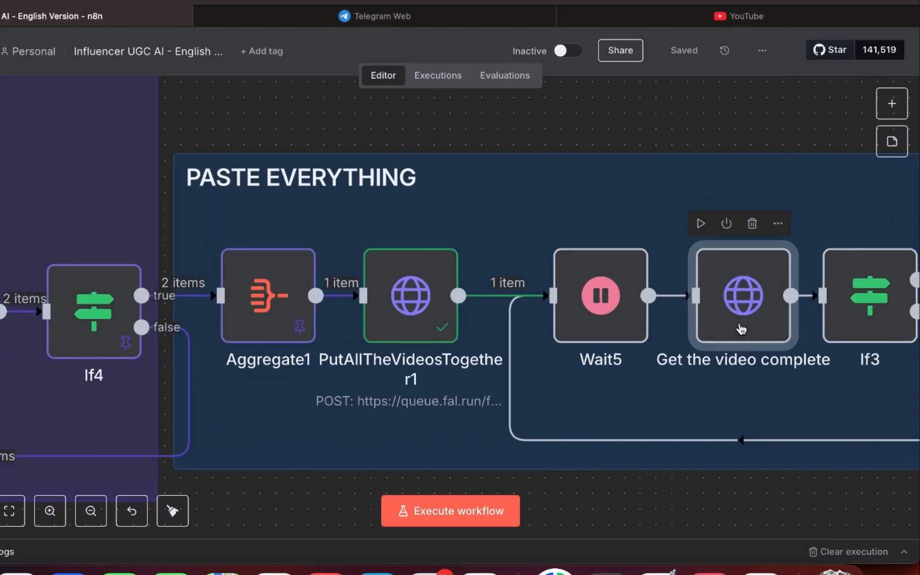
pyautogui.doubleClick(769, 322)
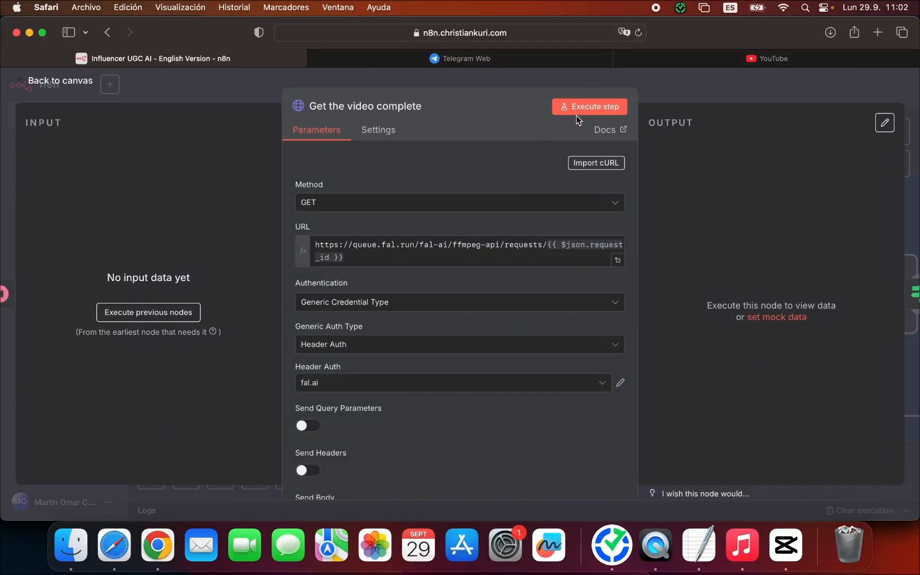
pyautogui.tripleClick(387, 263)
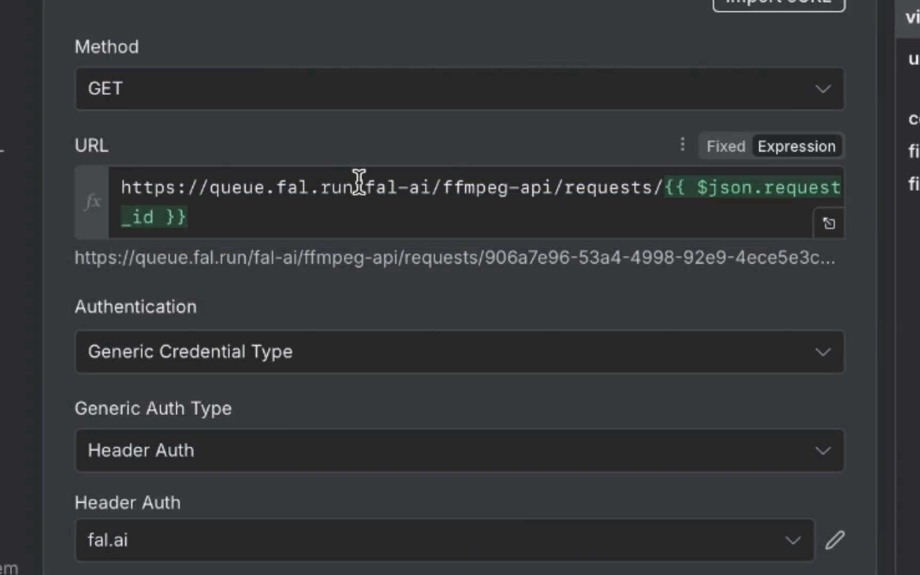
pyautogui.tripleClick(360, 186)
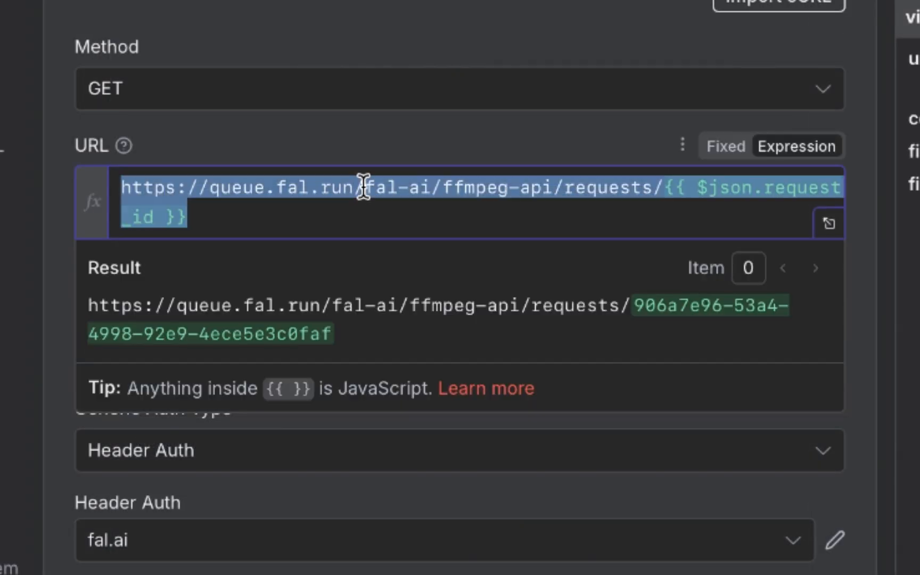
pyautogui.click(346, 224)
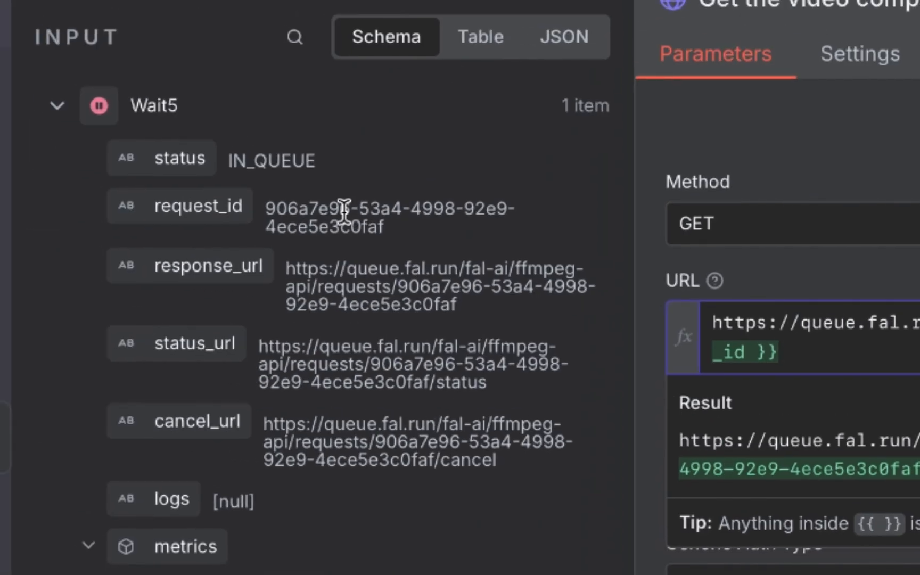
pyautogui.moveTo(165, 206); pyautogui.dragTo(180, 219)
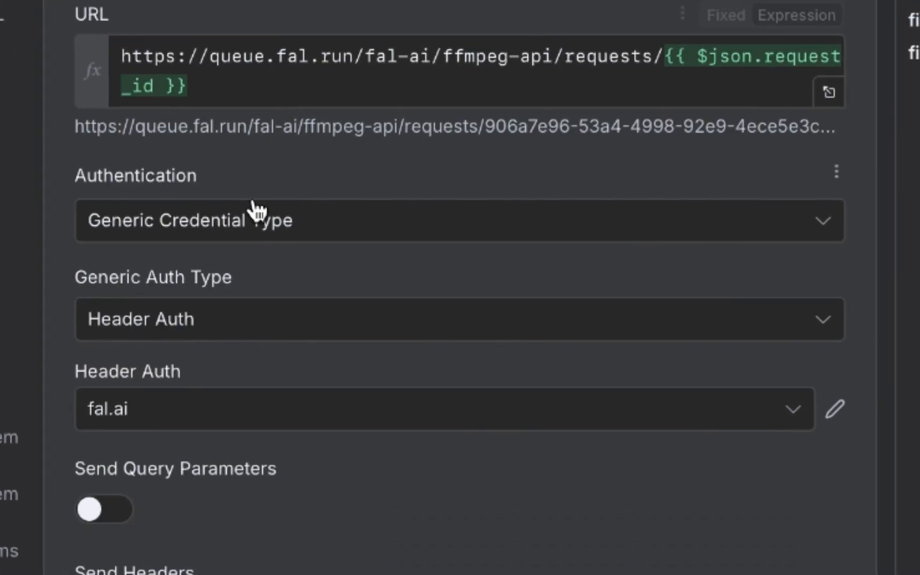
pyautogui.scroll(-3, 251, 208)
pyautogui.click(247, 288)
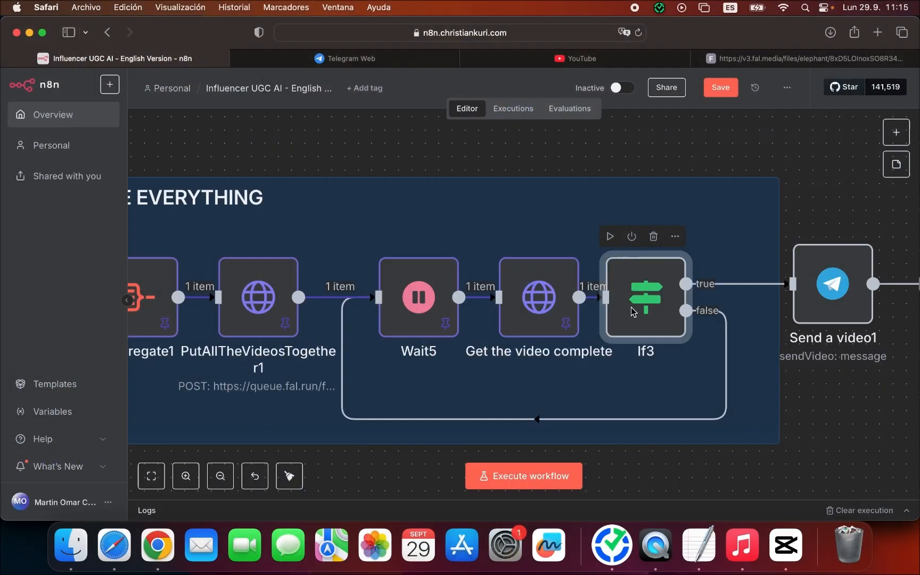
# Open and execute the If3 node, and check where its true and false branches lead.
pyautogui.doubleClick(631, 307)
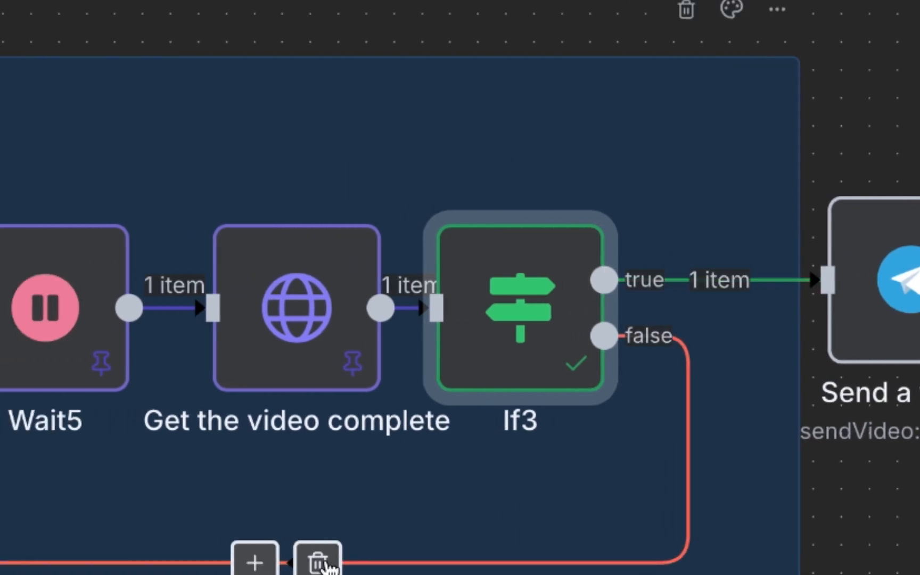
pyautogui.moveTo(257, 315)
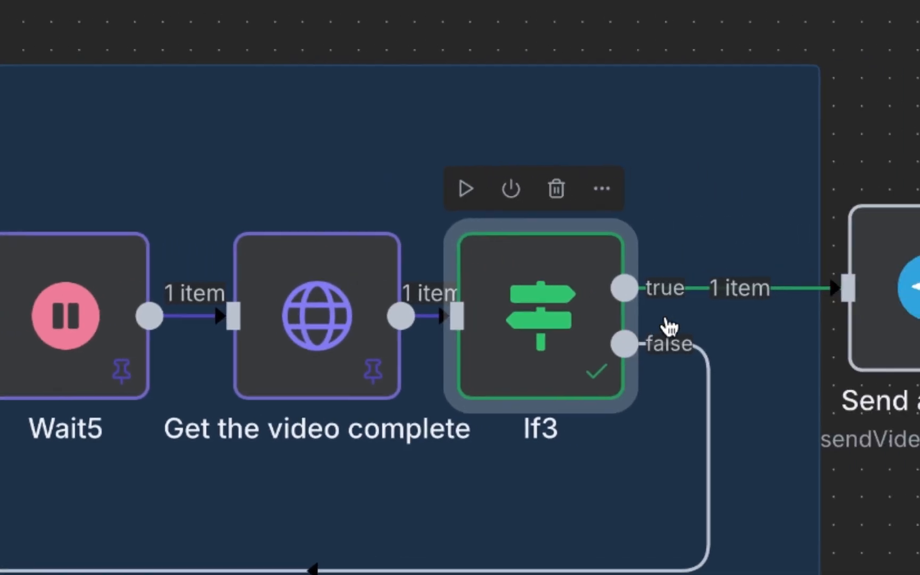
pyautogui.click(639, 281)
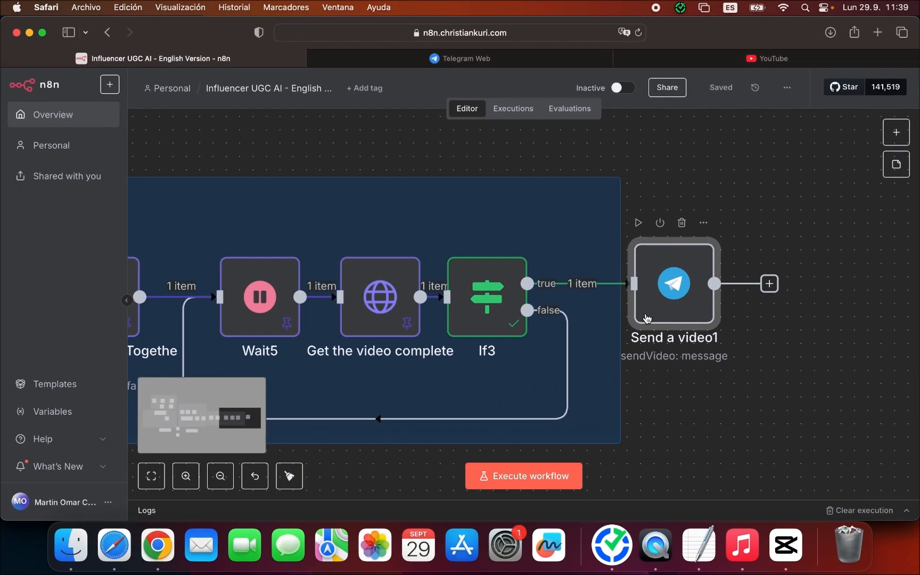
# Open the Send a video1 node and check its UGC Ads credential, Message resource and Send Video operation.
pyautogui.doubleClick(672, 286)
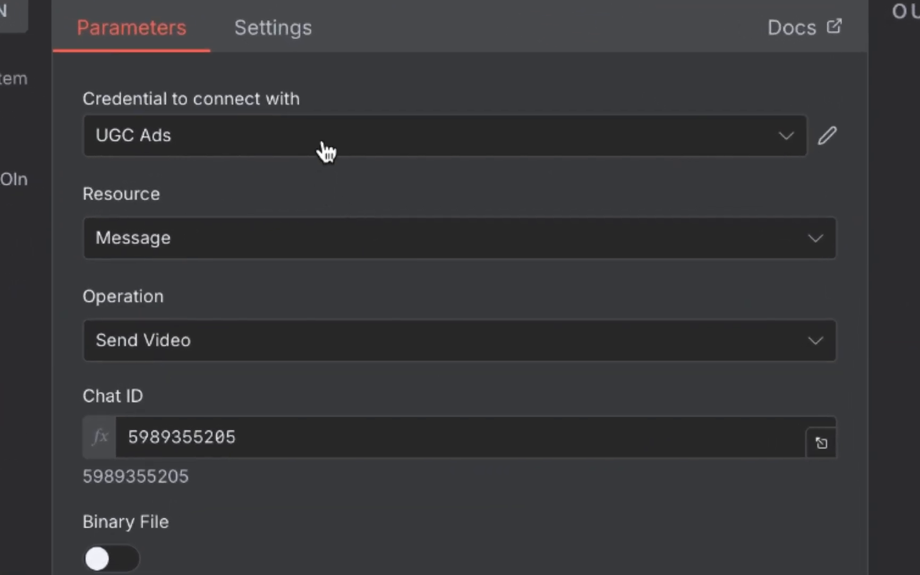
pyautogui.click(397, 179)
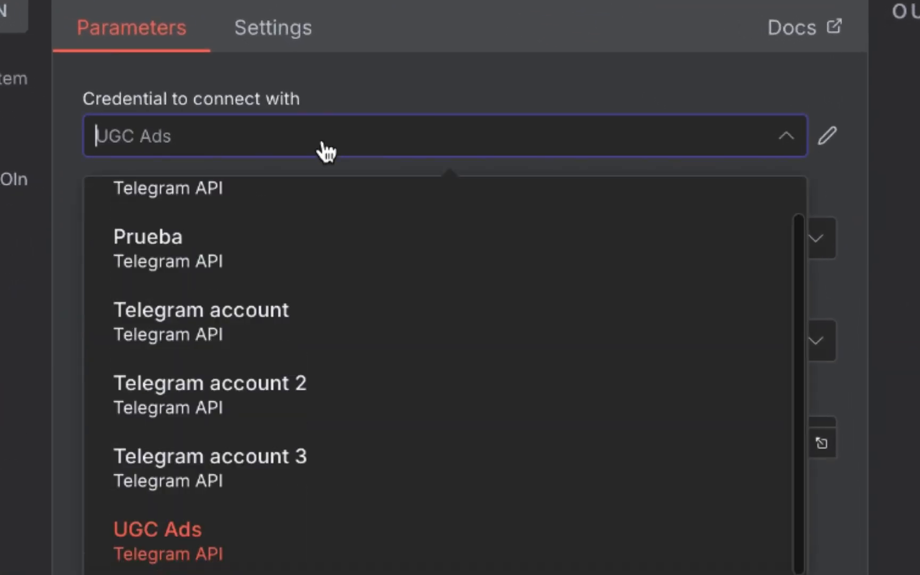
pyautogui.click(326, 152)
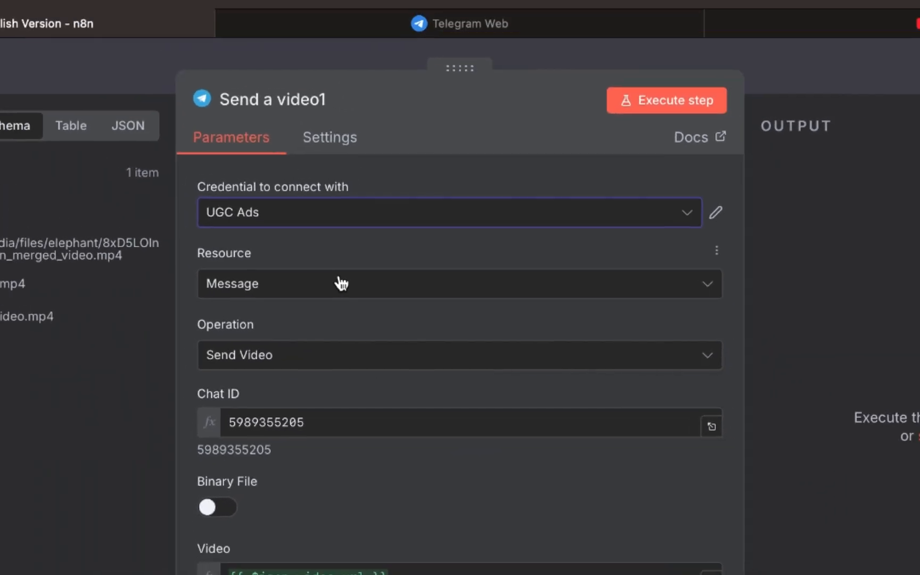
pyautogui.click(341, 284)
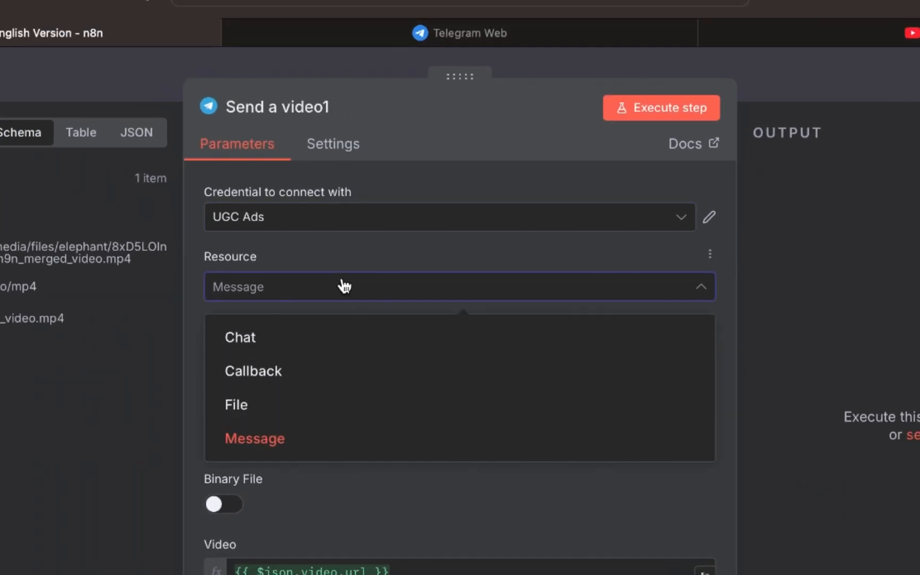
pyautogui.click(343, 286)
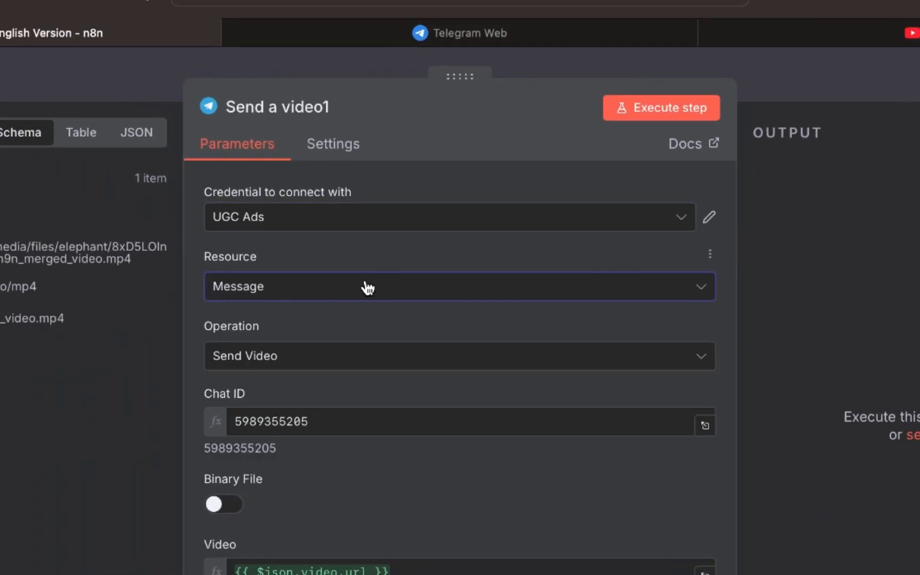
# Set the Send a video1 node's Chat ID to the message.chat.id value from Telegram Trigger1.
pyautogui.click(321, 432)
pyautogui.doubleClick(321, 431)
pyautogui.click(321, 432)
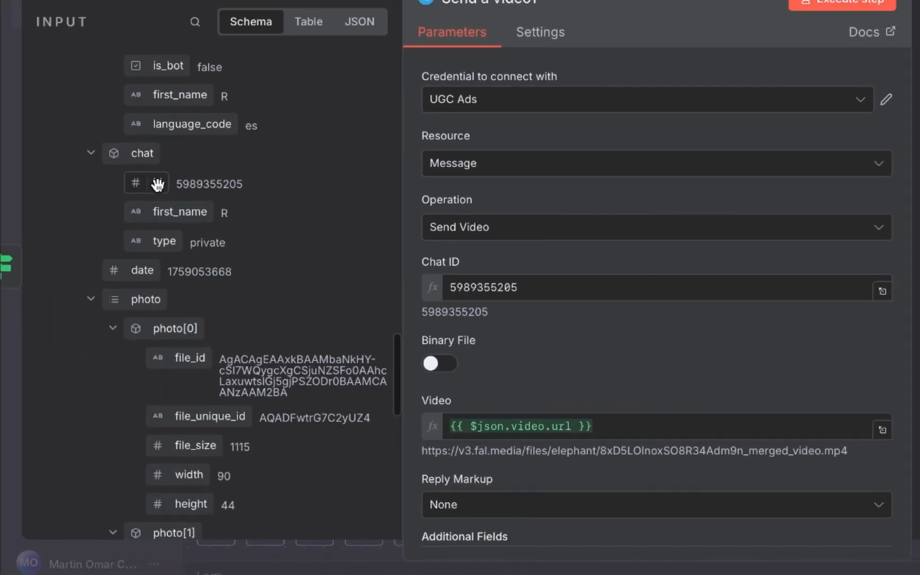
pyautogui.moveTo(155, 185); pyautogui.dragTo(511, 288)
pyautogui.scroll(-2, 611, 345)
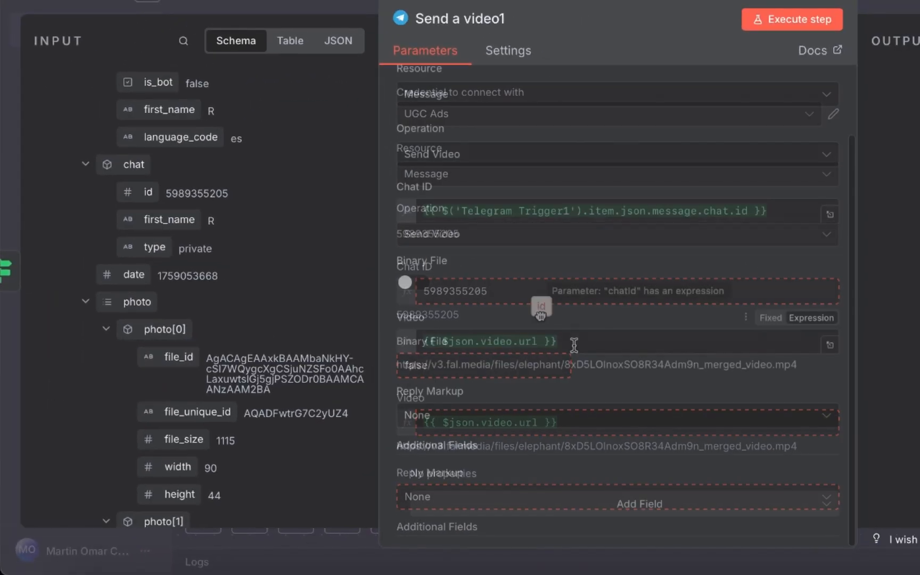
# Examine the Video field's {{ $json.video.url }} expression and the input data that supplies the merged video's URL.
pyautogui.click(574, 345)
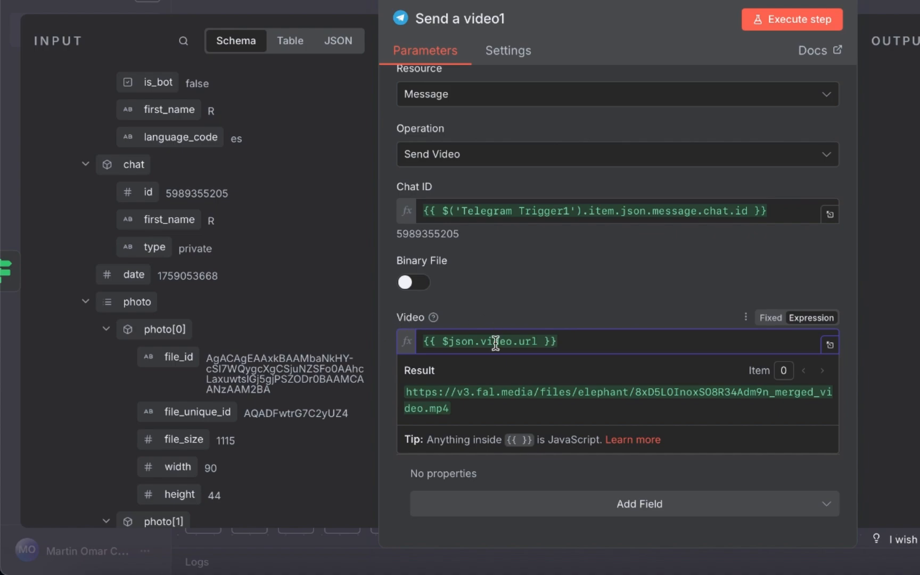
pyautogui.click(519, 299)
pyautogui.scroll(-5, 161, 287)
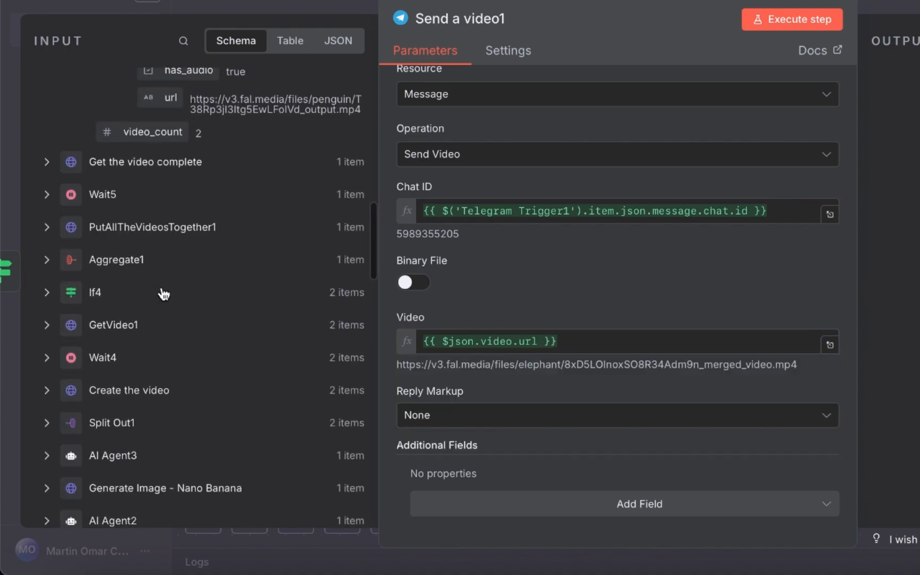
pyautogui.scroll(8, 161, 292)
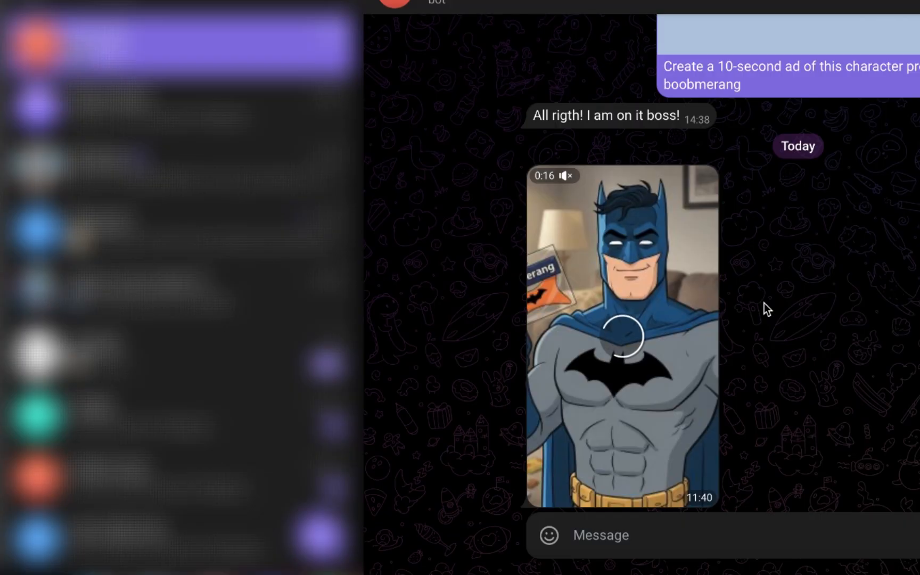
# Play the merged video ad delivered by the bot in the Telegram Web chat.
pyautogui.doubleClick(662, 330)
pyautogui.click(662, 330)
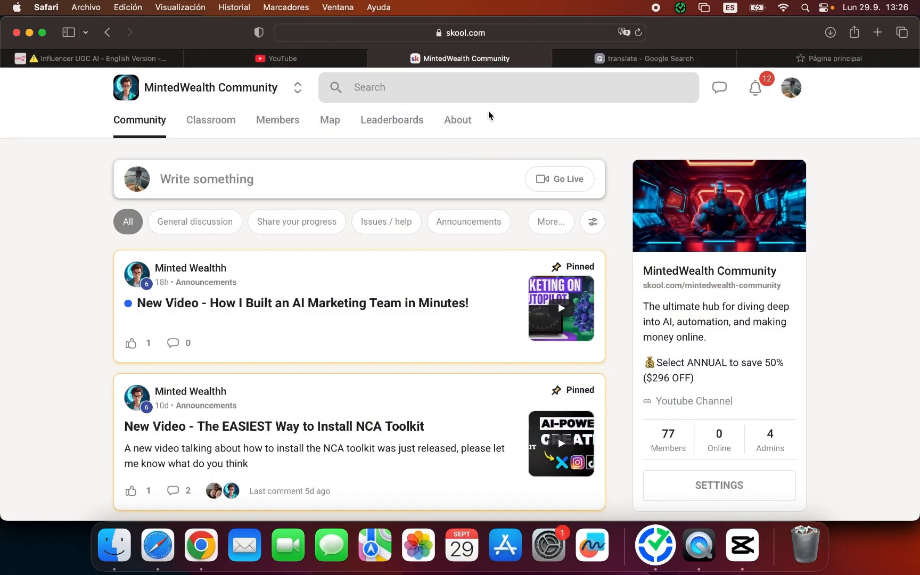
# Browse the MintedWealth Community's About and Classroom pages on Skool, and open the options of the empty My workflow 23 in n8n.
pyautogui.click(462, 127)
pyautogui.scroll(-2, 496, 243)
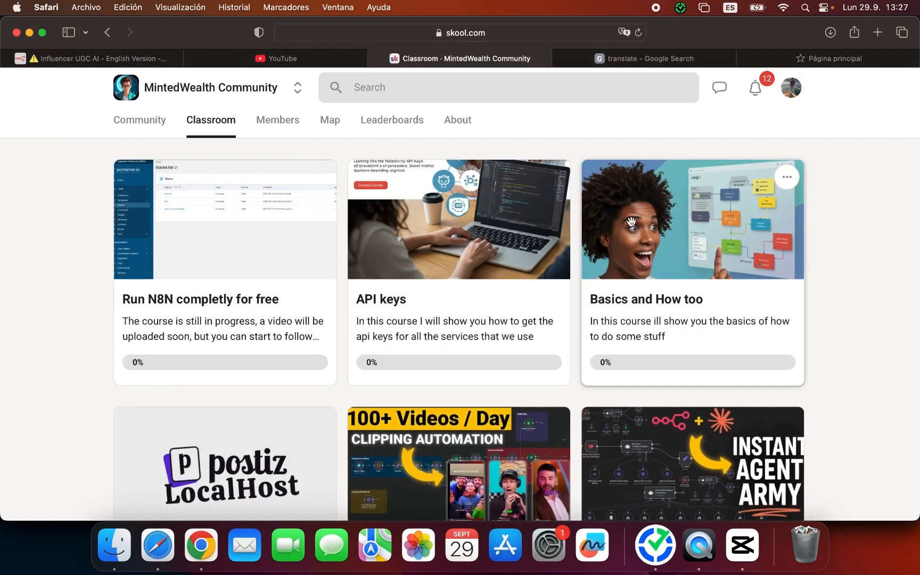
pyautogui.scroll(-5, 631, 220)
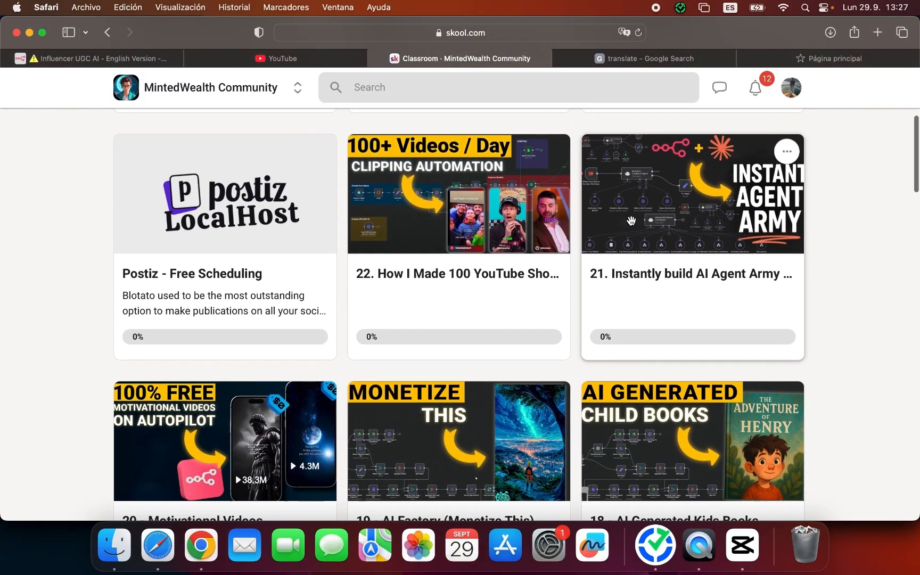
pyautogui.scroll(-6, 631, 221)
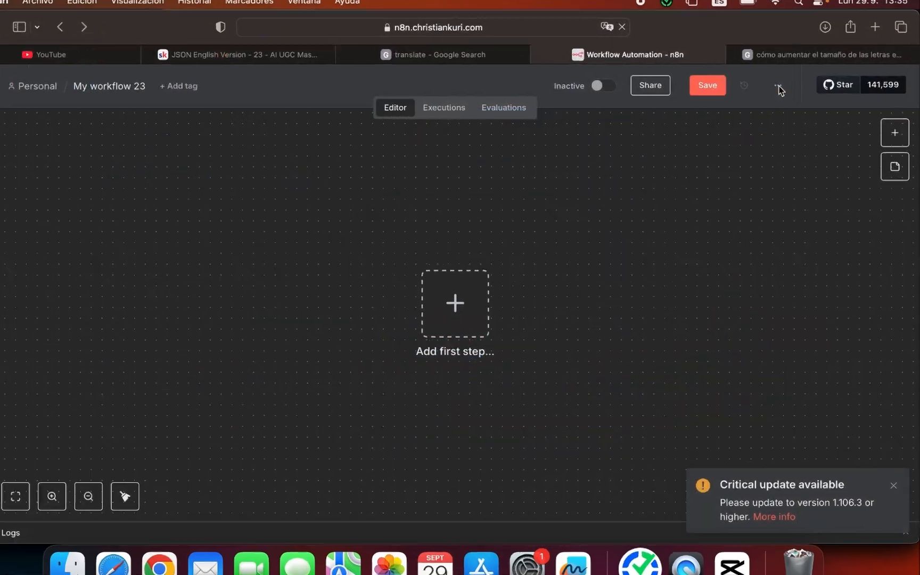
pyautogui.click(778, 87)
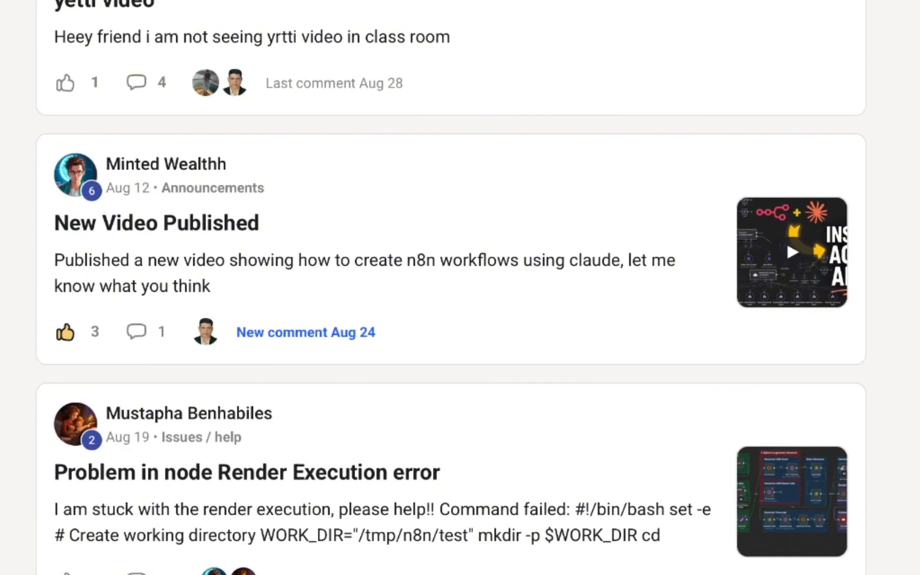
# Look through the Skool community feed's announcements, introductions and help posts.
pyautogui.scroll(-5, 460, 287)
pyautogui.scroll(-9, 460, 287)
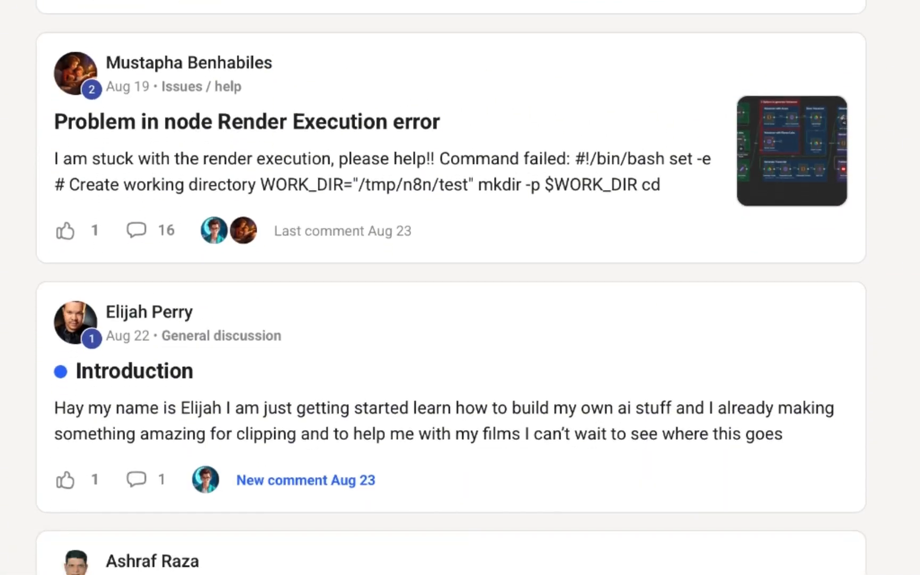
pyautogui.scroll(-6, 460, 288)
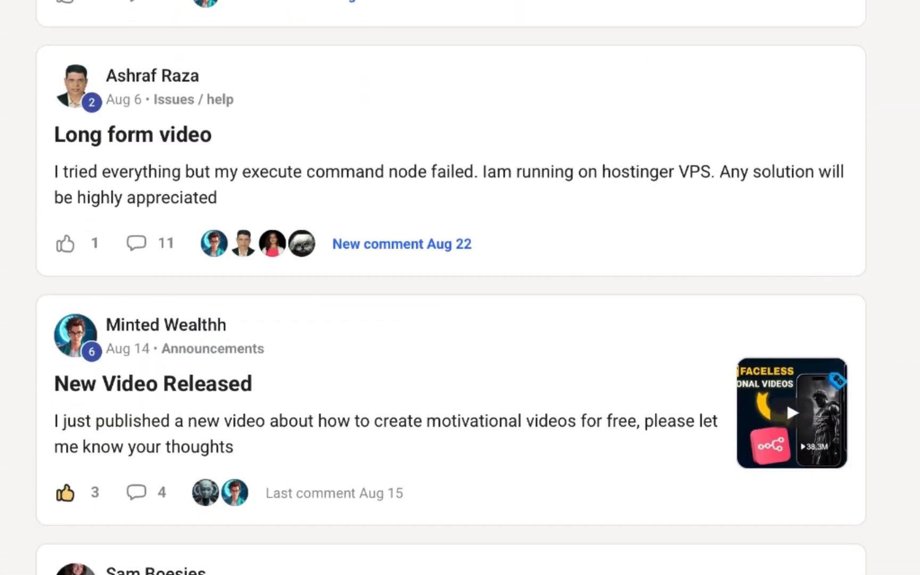
pyautogui.scroll(-6, 460, 288)
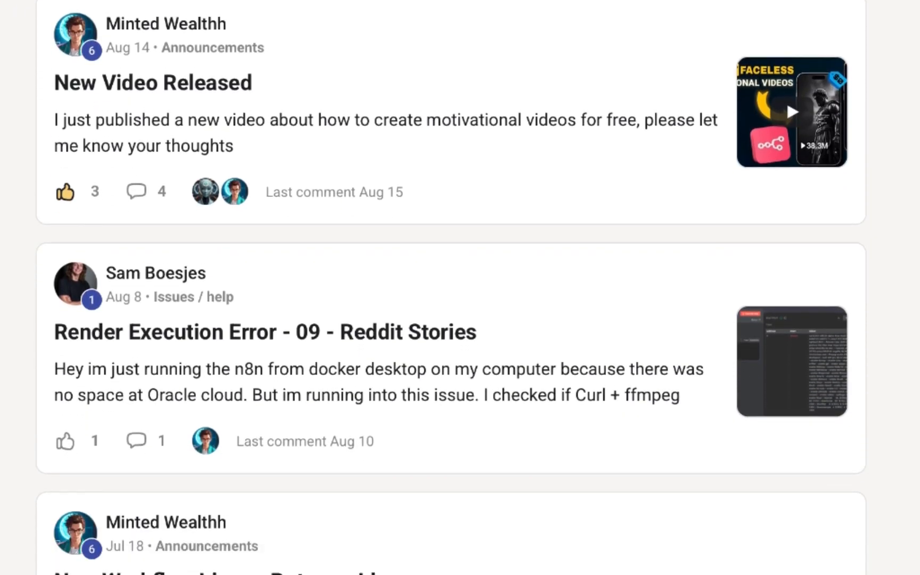
pyautogui.scroll(-7, 460, 287)
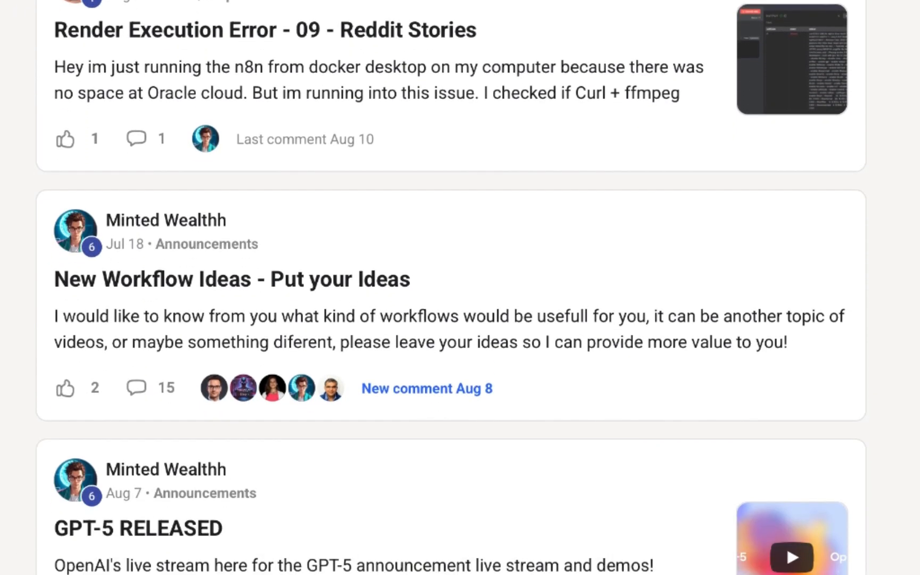
pyautogui.scroll(-7, 460, 288)
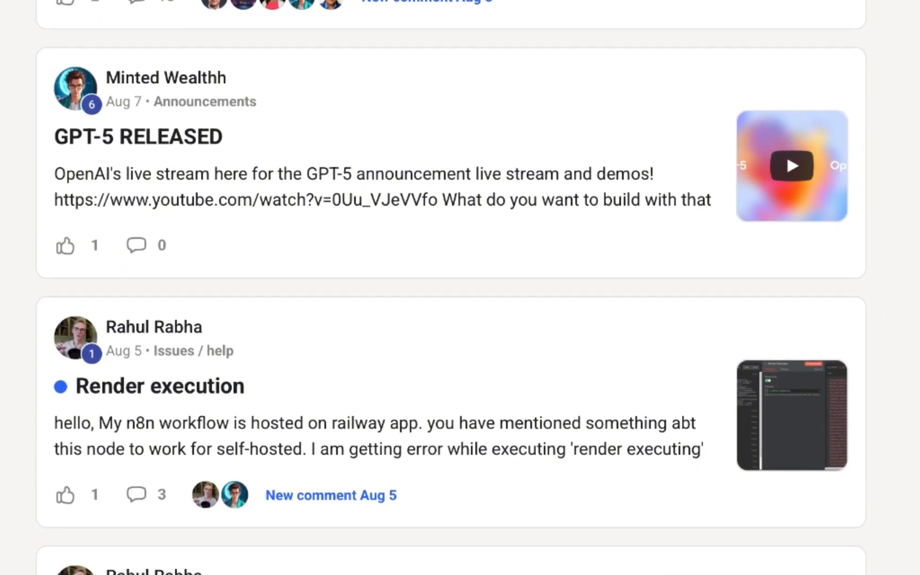
pyautogui.scroll(-3, 460, 287)
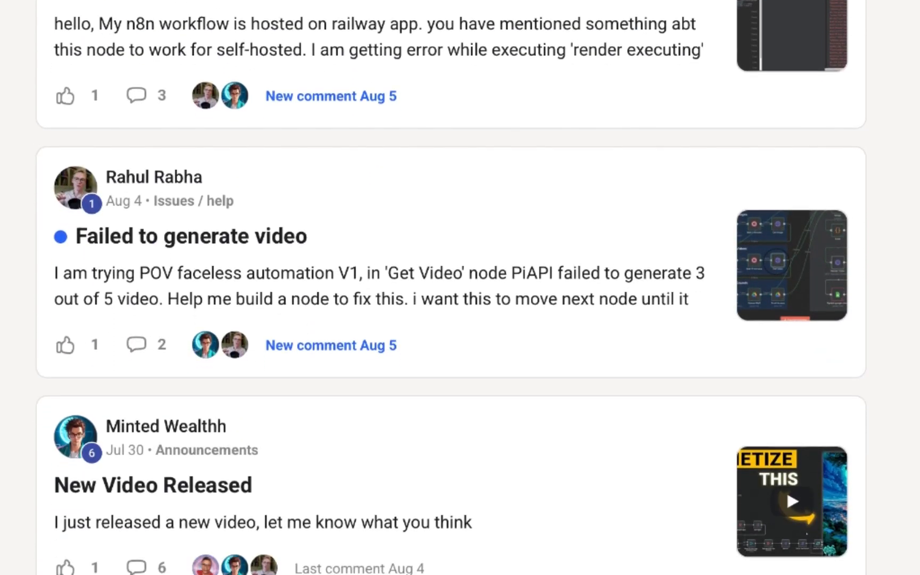